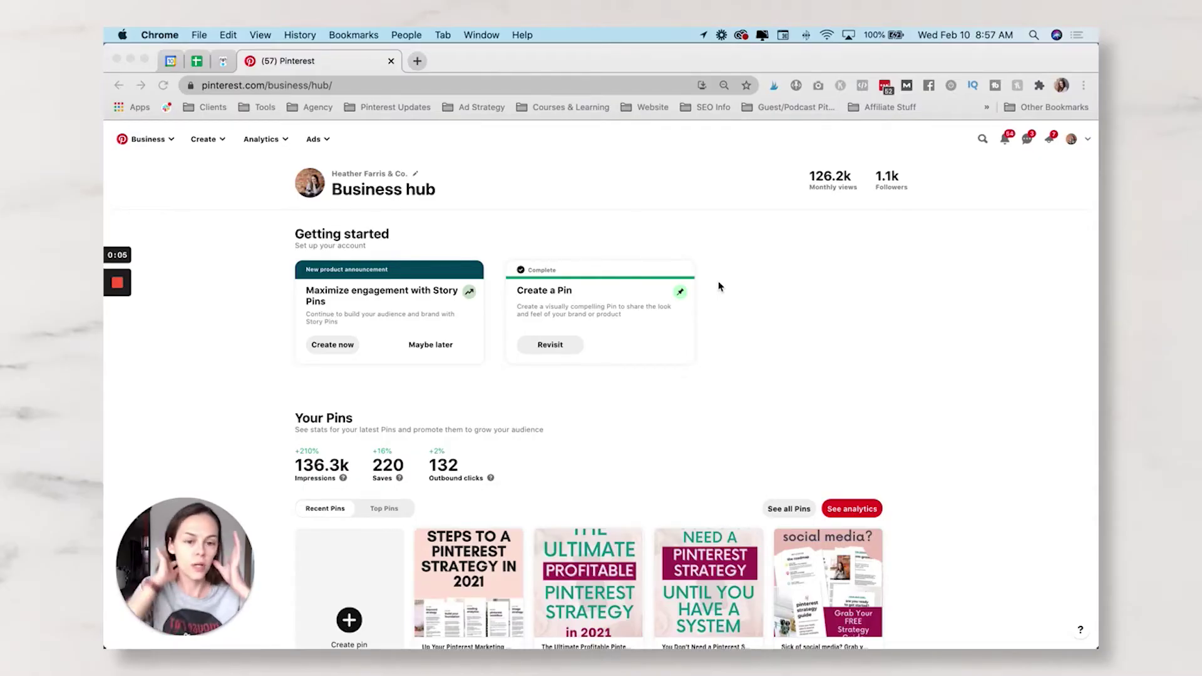
- Examine the Business hub's pin statistics, recent ads and the available ad management options
scroll(719, 286, "down", 2)
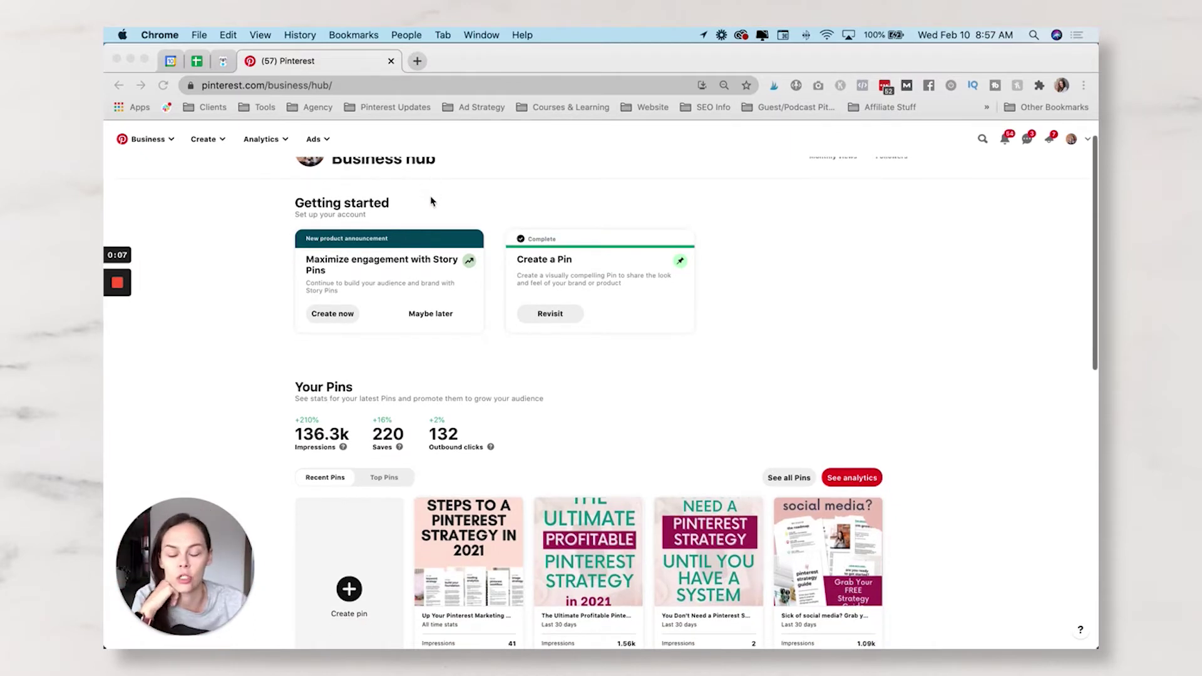
scroll(434, 204, "up", 2)
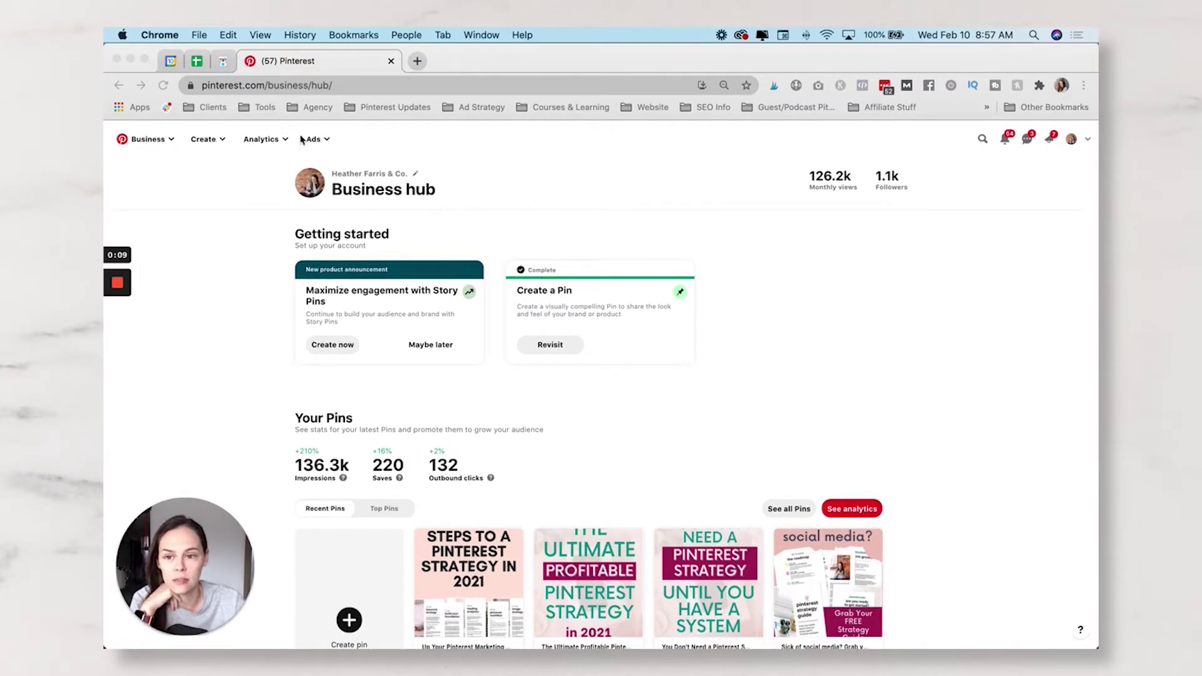
left_click(322, 141)
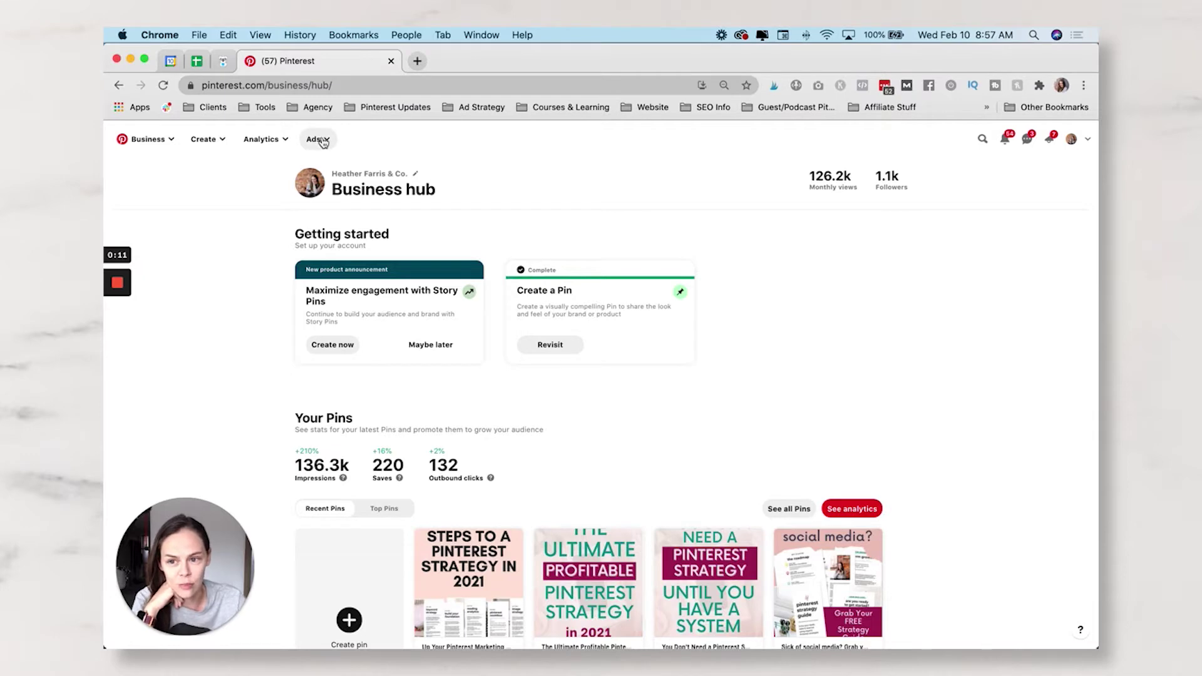
left_click(322, 141)
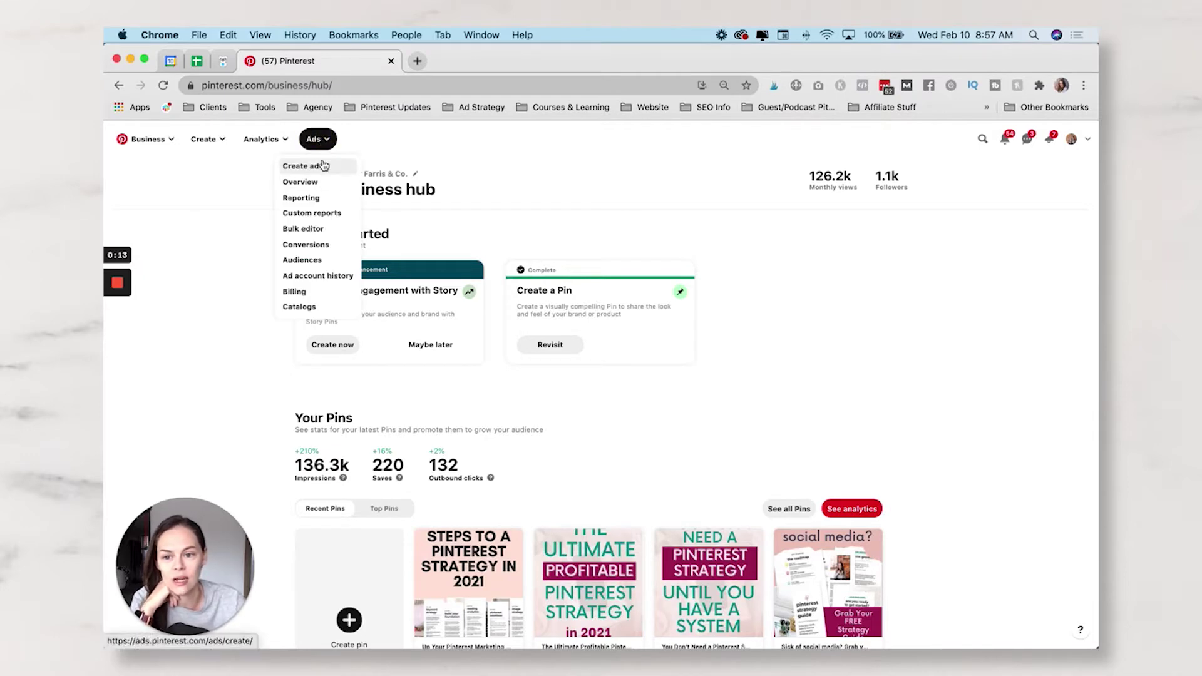
left_click(716, 196)
scroll(704, 370, "down", 5)
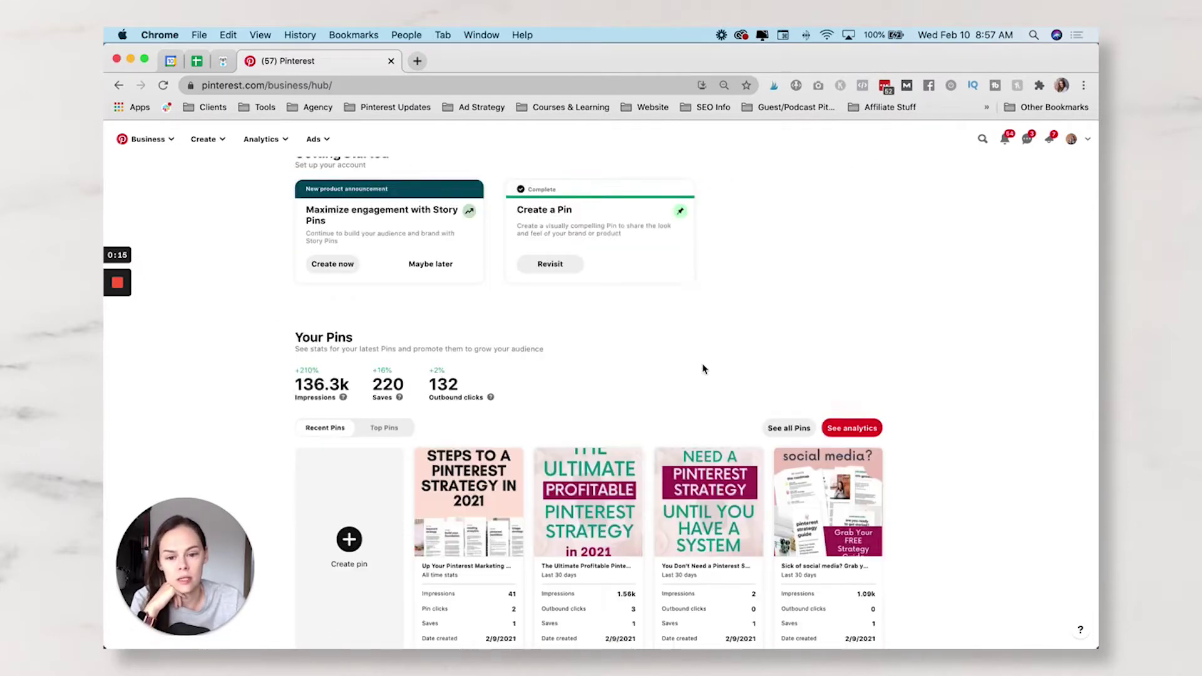
scroll(703, 370, "down", 5)
scroll(704, 369, "up", 9)
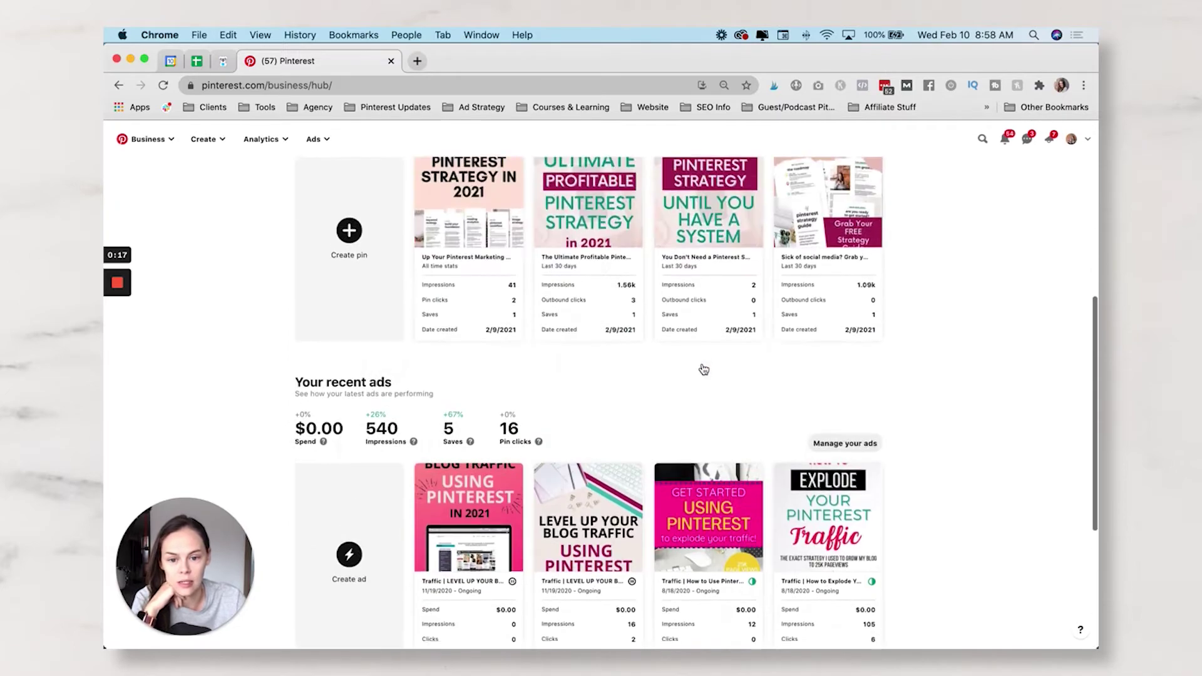
scroll(704, 369, "up", 2)
scroll(704, 369, "down", 3)
scroll(703, 369, "up", 3)
scroll(704, 370, "down", 10)
scroll(531, 416, "up", 1)
scroll(467, 351, "up", 3)
scroll(464, 347, "up", 8)
- Open the ads Reporting page and look through the list of campaigns
left_click(317, 138)
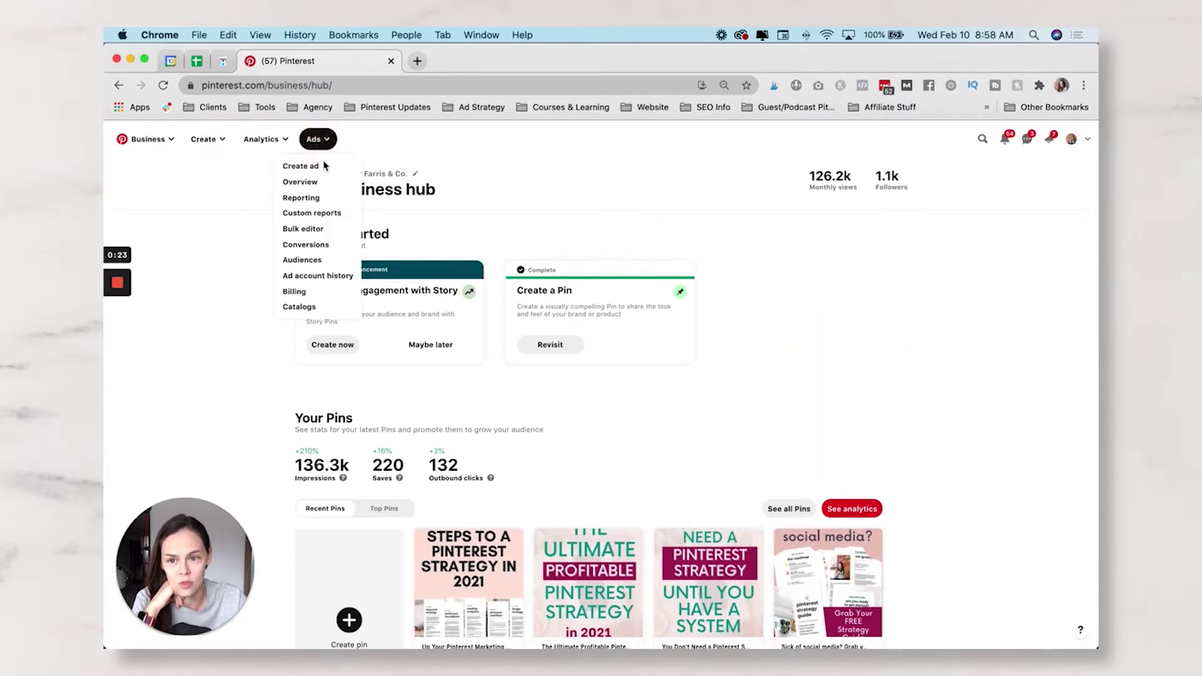
left_click(323, 198)
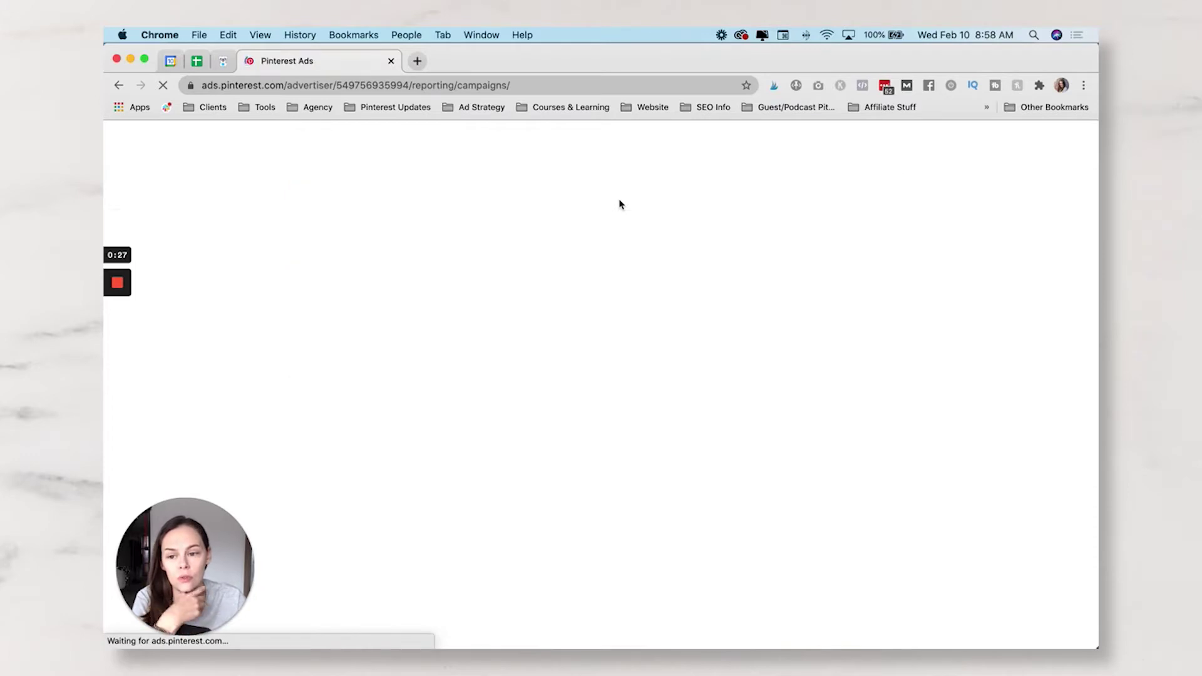
left_click(116, 339)
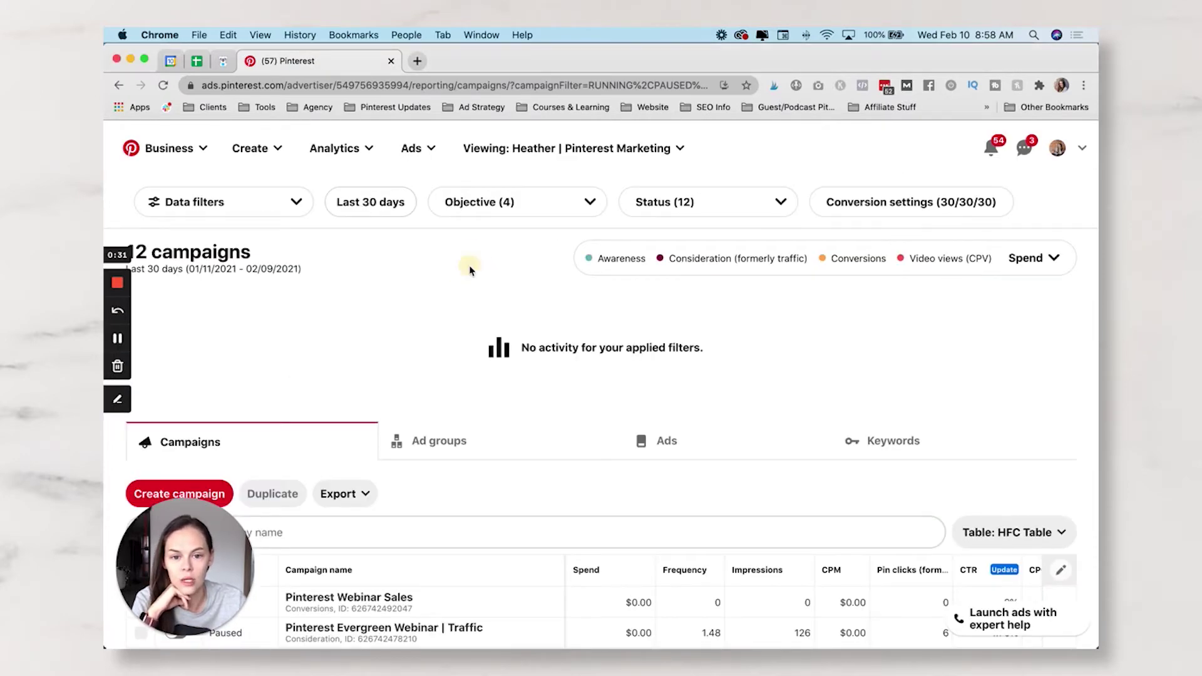
scroll(471, 271, "down", 10)
scroll(471, 270, "up", 10)
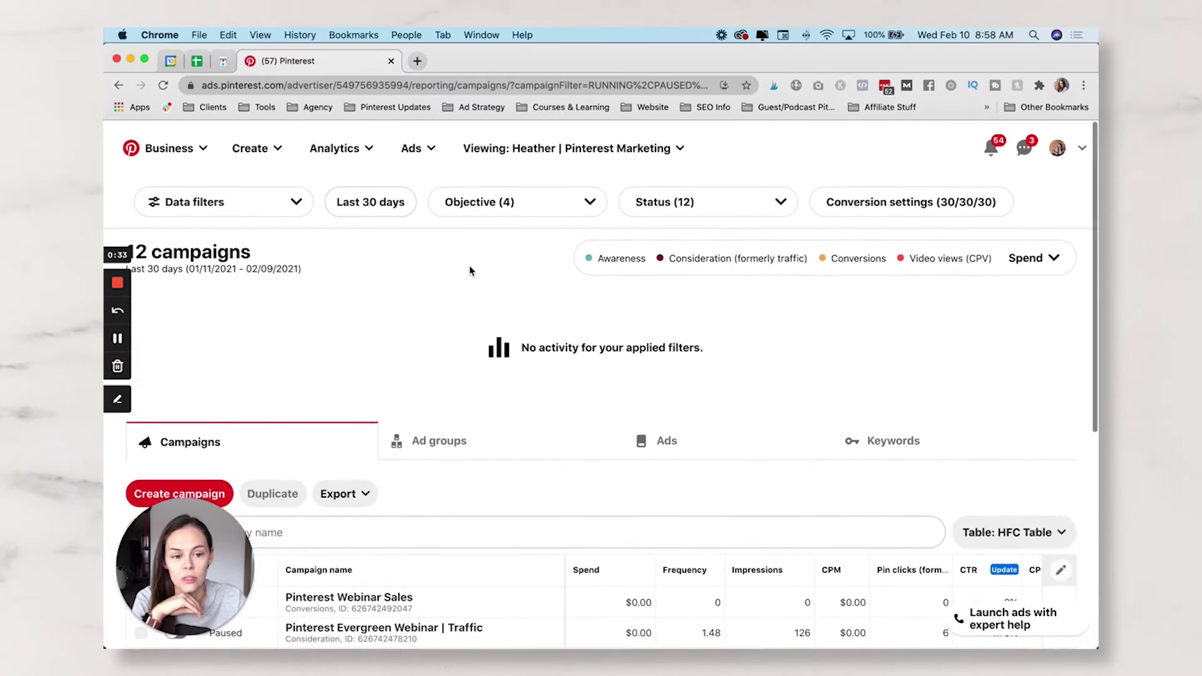
left_click(423, 152)
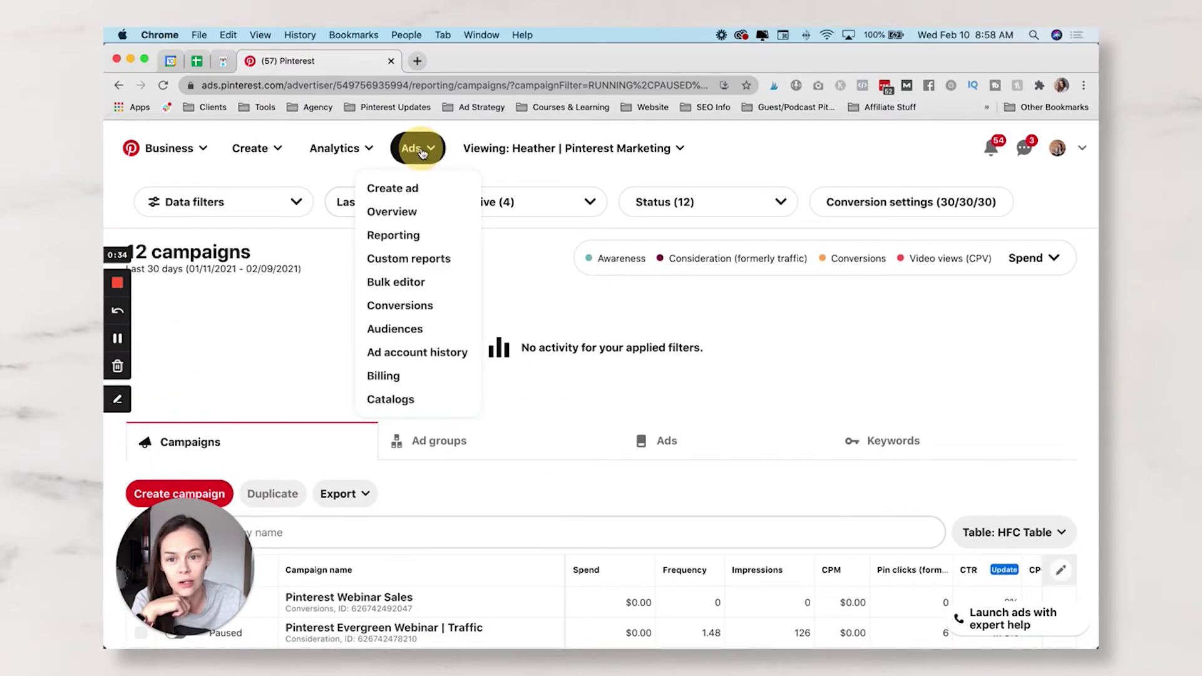
left_click(413, 190)
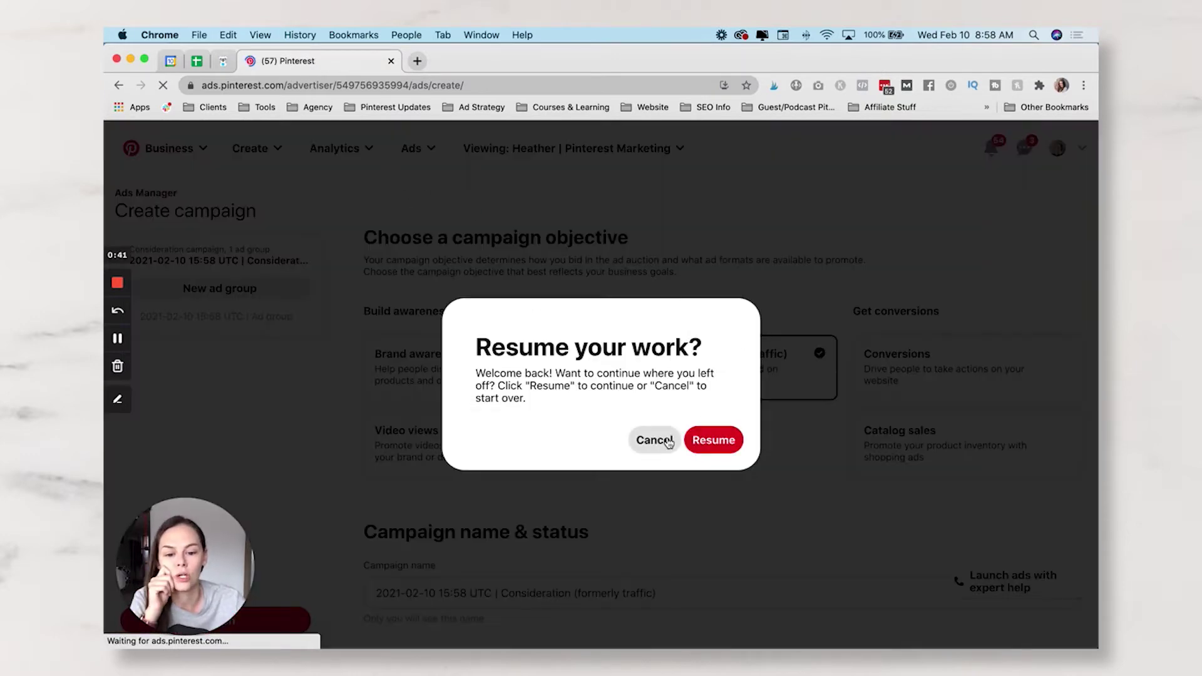
left_click(452, 213)
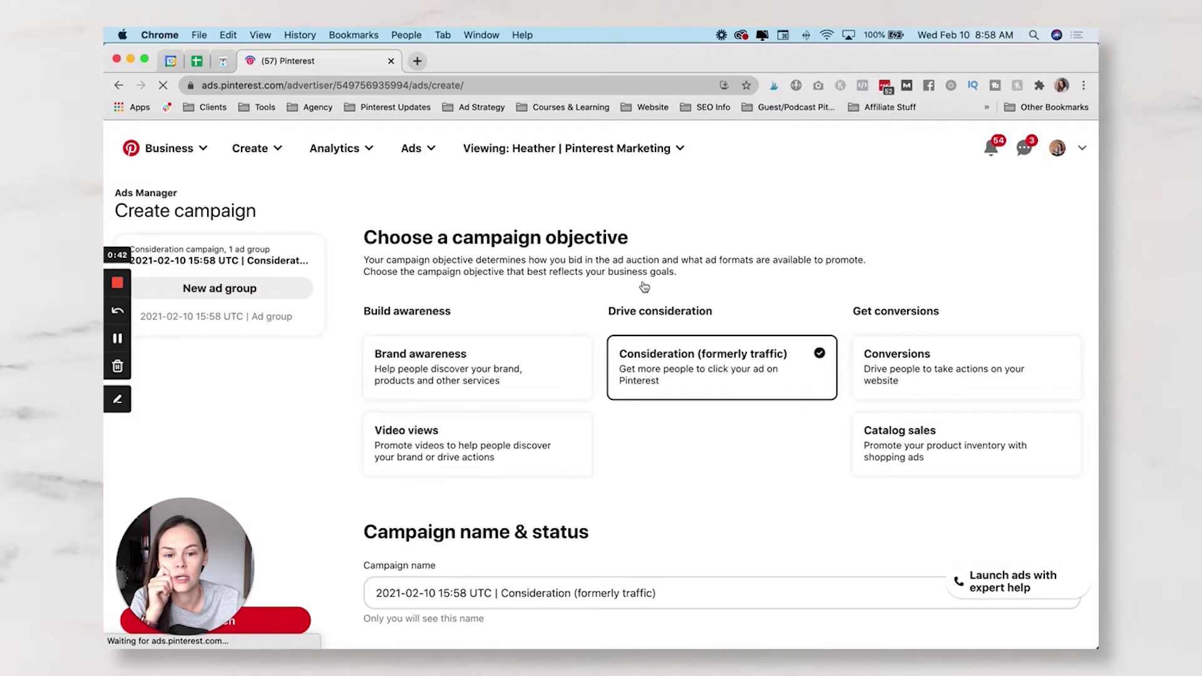
- Leave the campaign draft for the Conversions page and examine the Pinterest tag's event history chart and event table
left_click(415, 149)
left_click(424, 305)
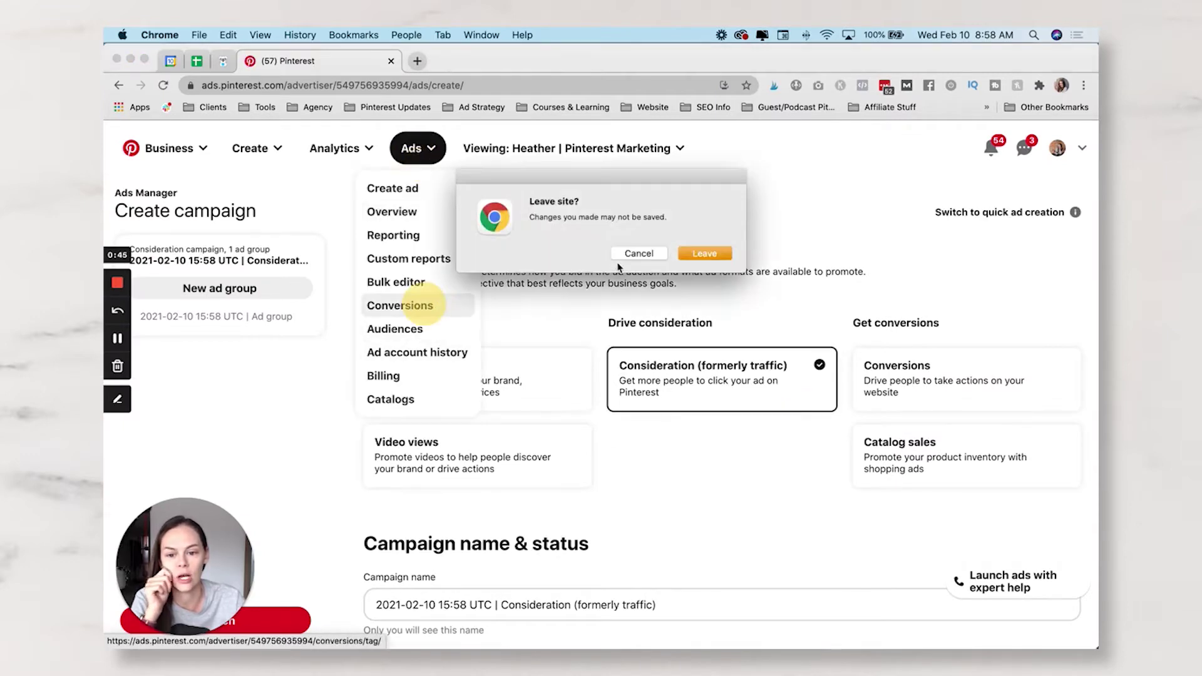
left_click(681, 254)
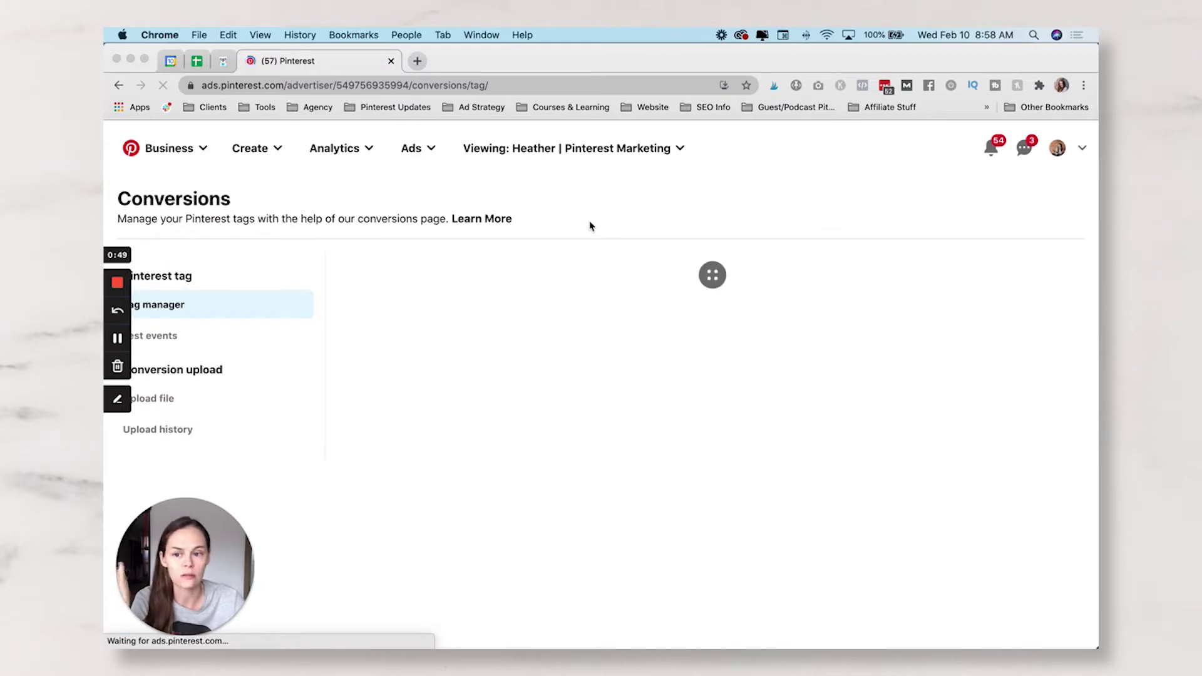
scroll(555, 366, "down", 1)
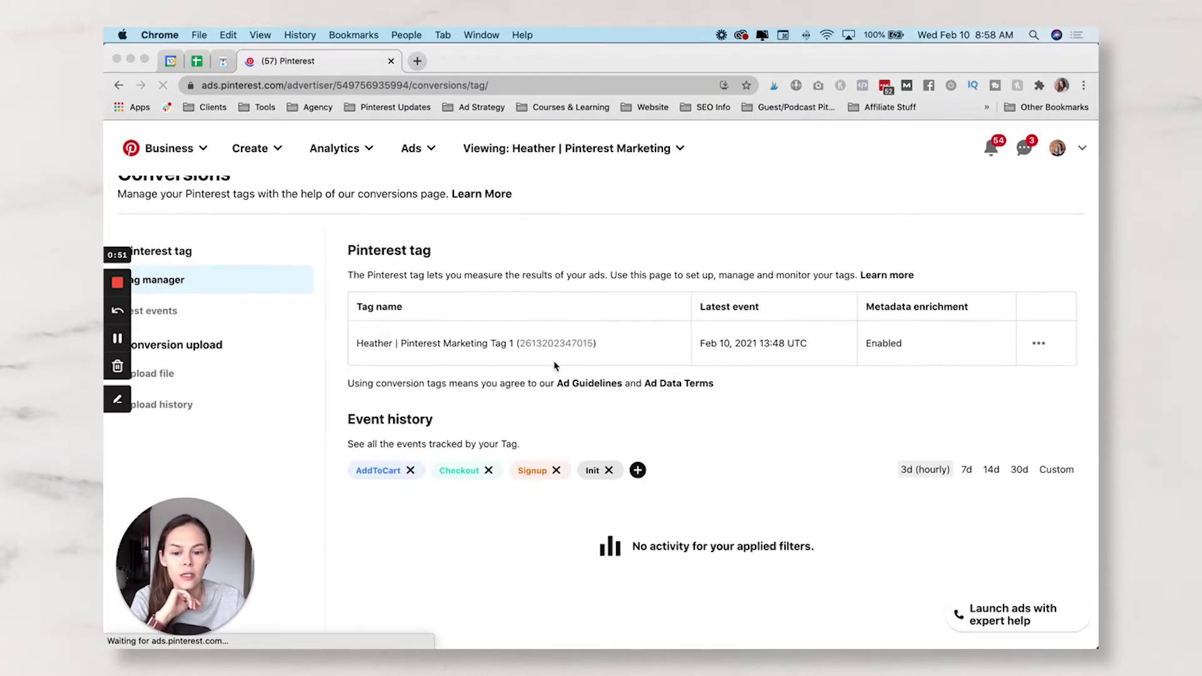
scroll(554, 367, "down", 1)
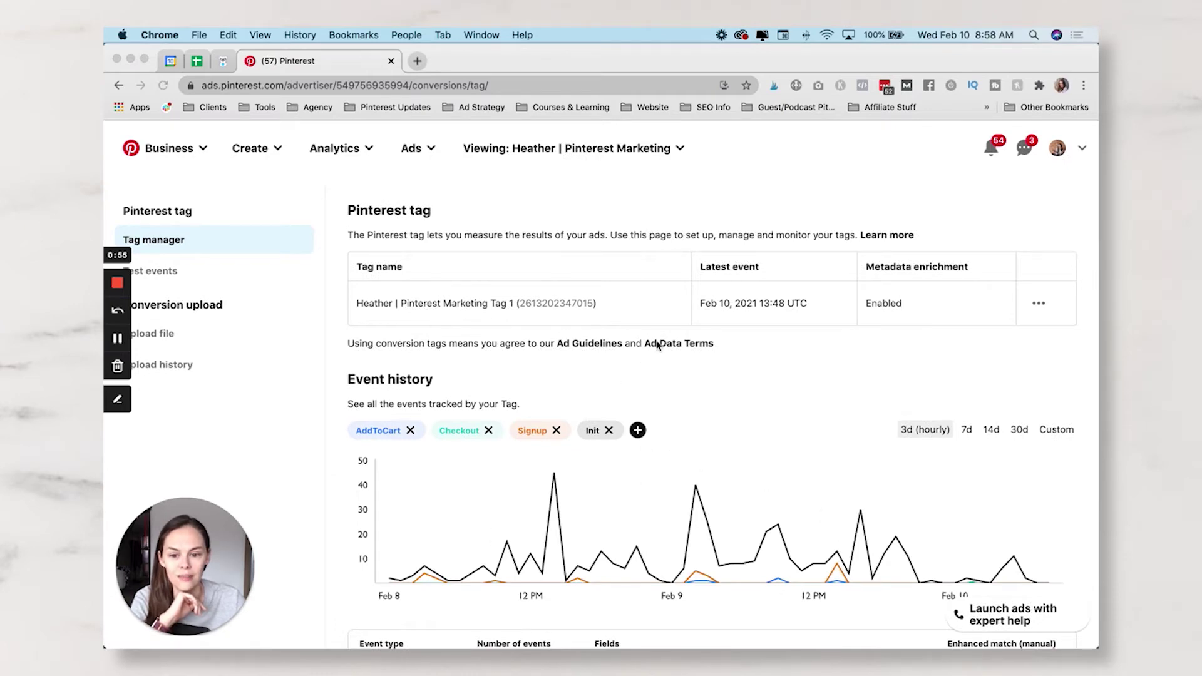
scroll(657, 345, "down", 5)
scroll(657, 346, "up", 2)
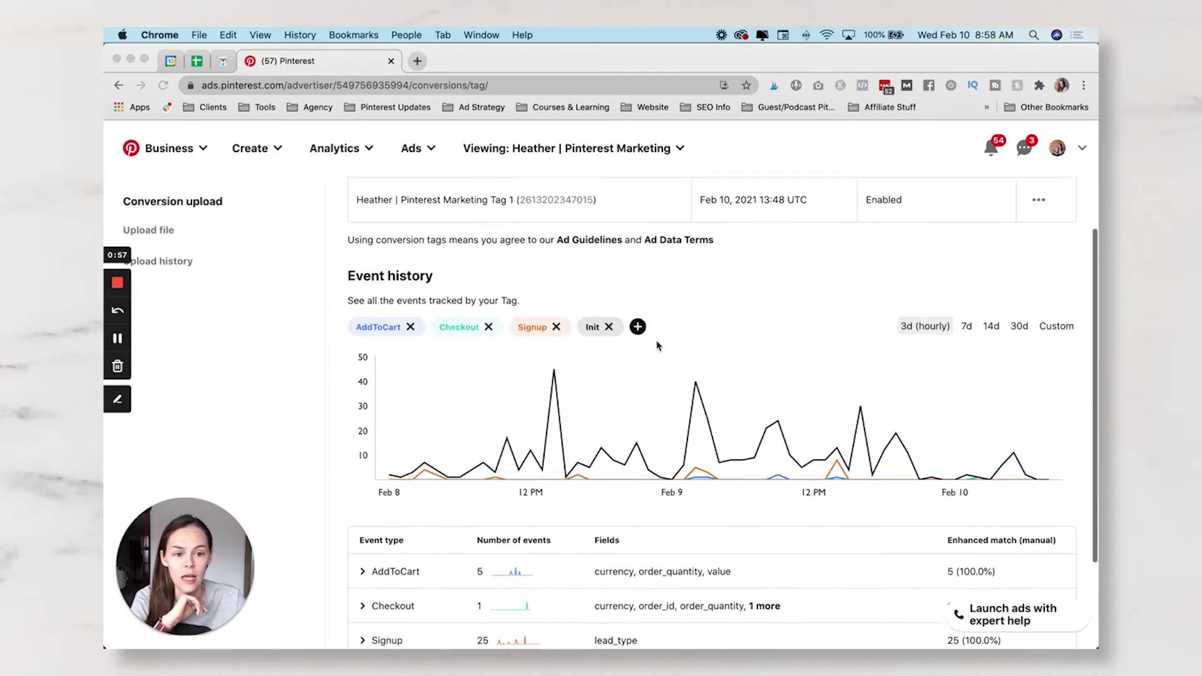
scroll(814, 332, "down", 3)
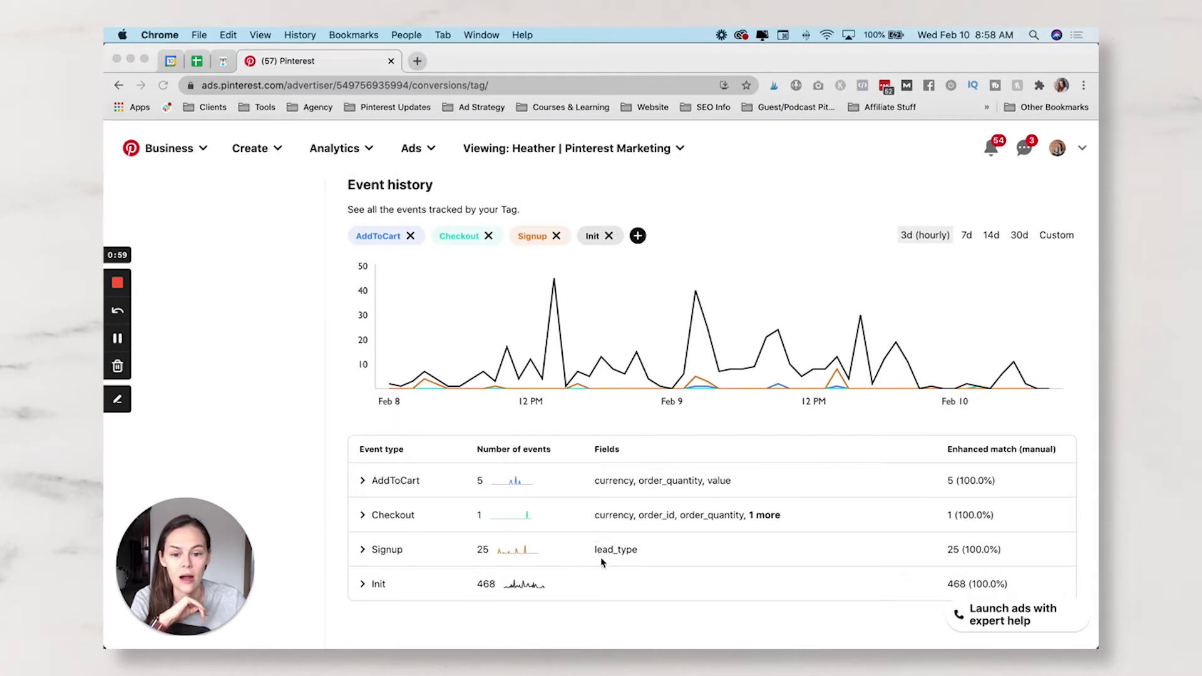
- Compare the tag's event history over 7, 14 and 30 days and a custom range, ending on 3d (hourly)
left_click(967, 236)
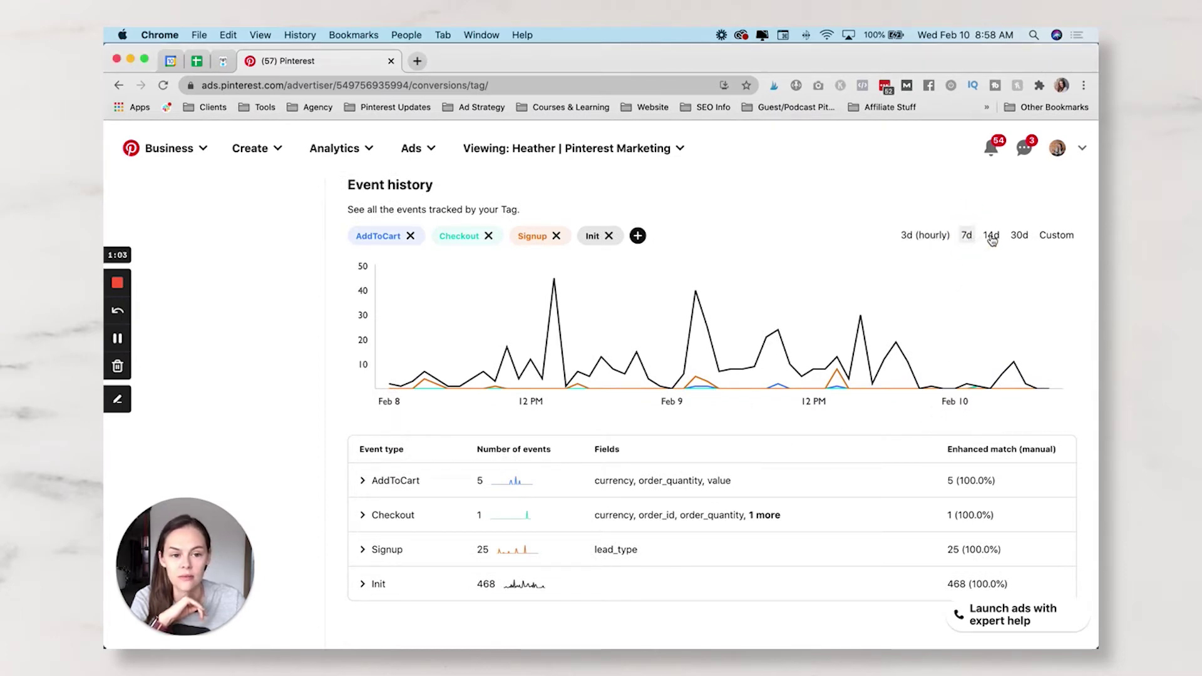
left_click(992, 235)
left_click(1013, 238)
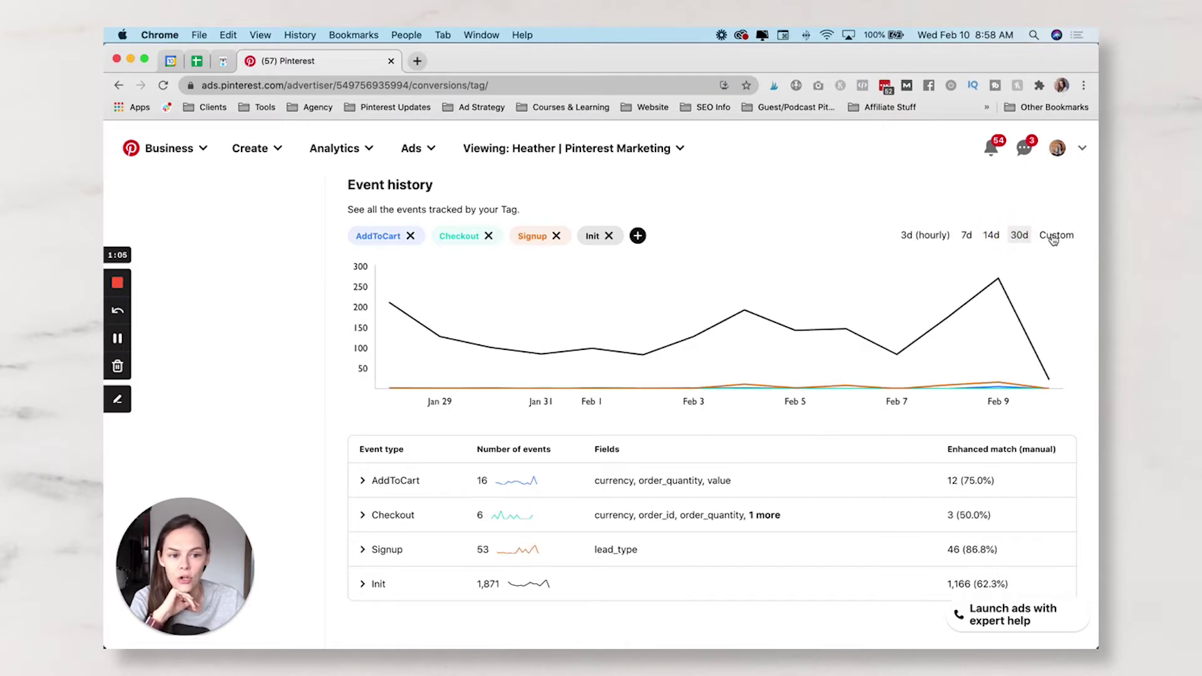
left_click(1053, 238)
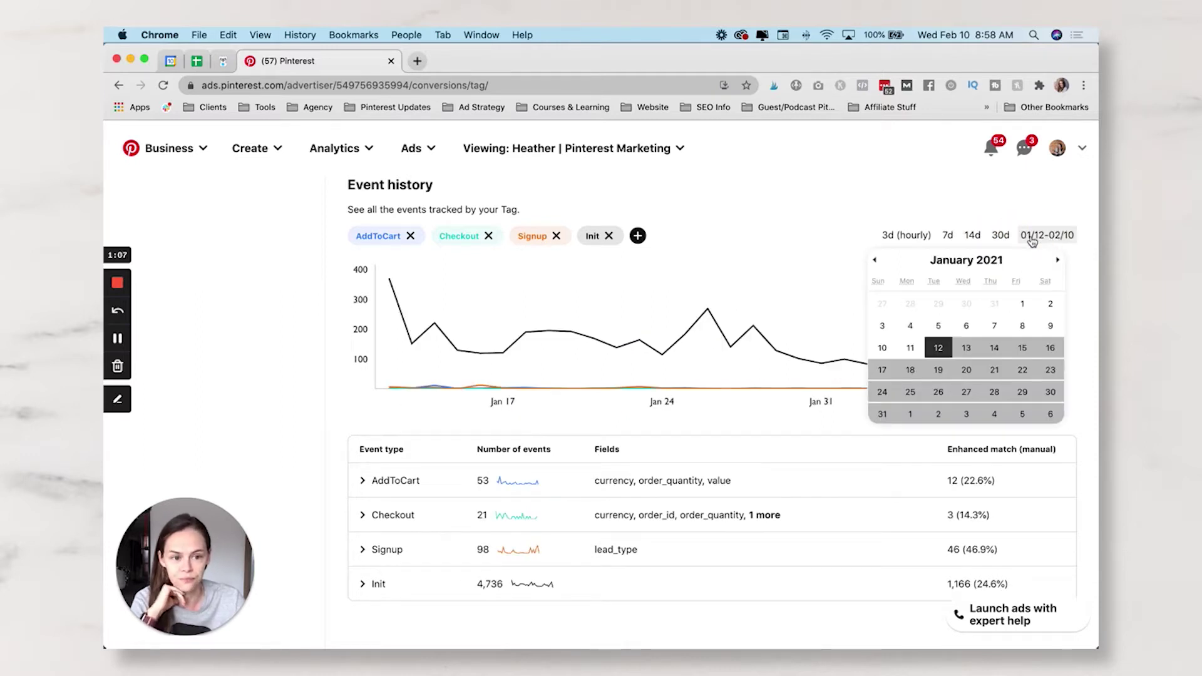
left_click(830, 253)
left_click(920, 240)
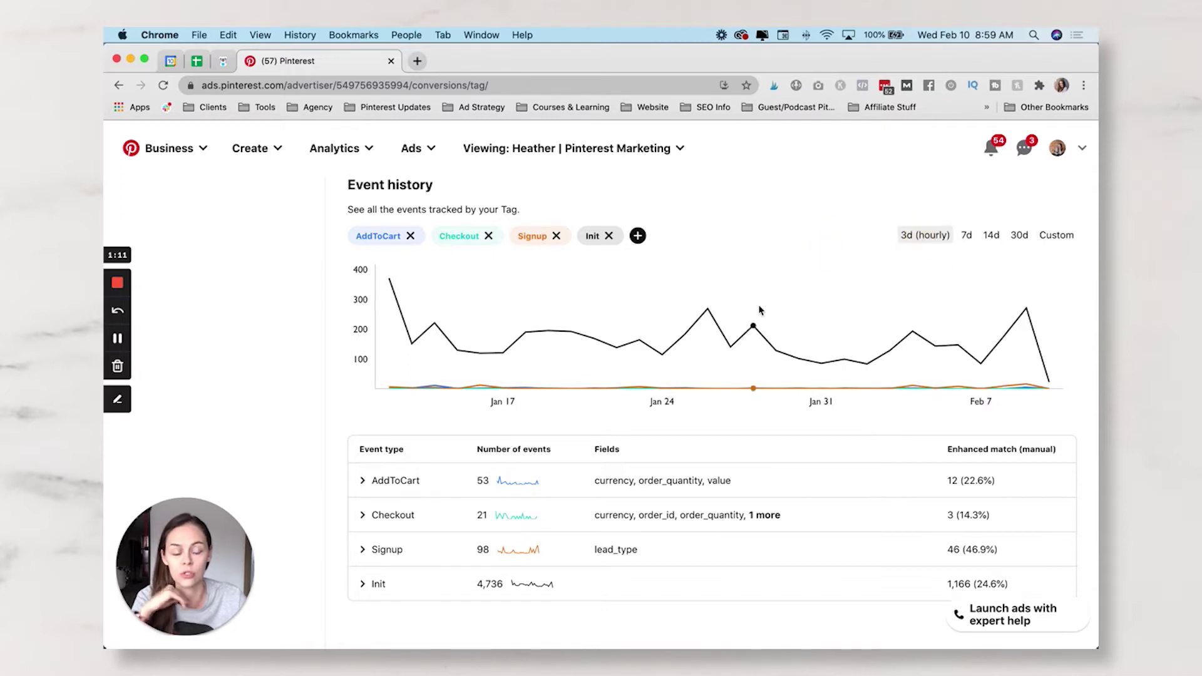
- Check which configuration and editing options are offered for the existing Pinterest tag, without choosing any
scroll(760, 310, "up", 5)
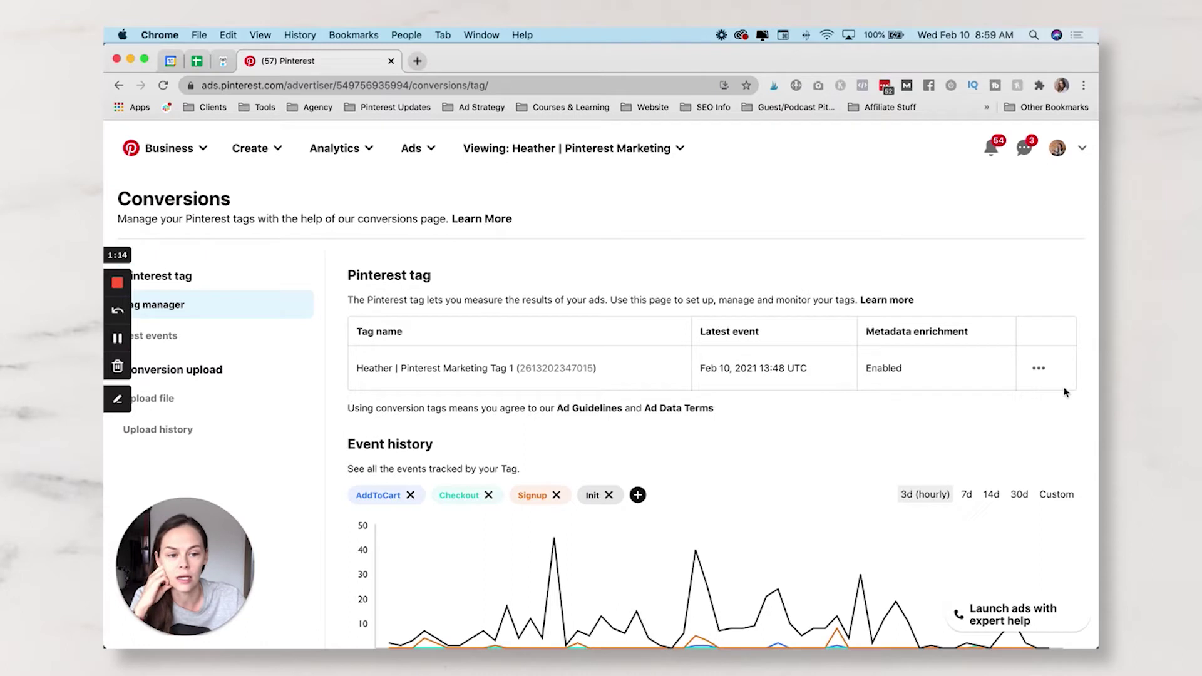
left_click(1038, 368)
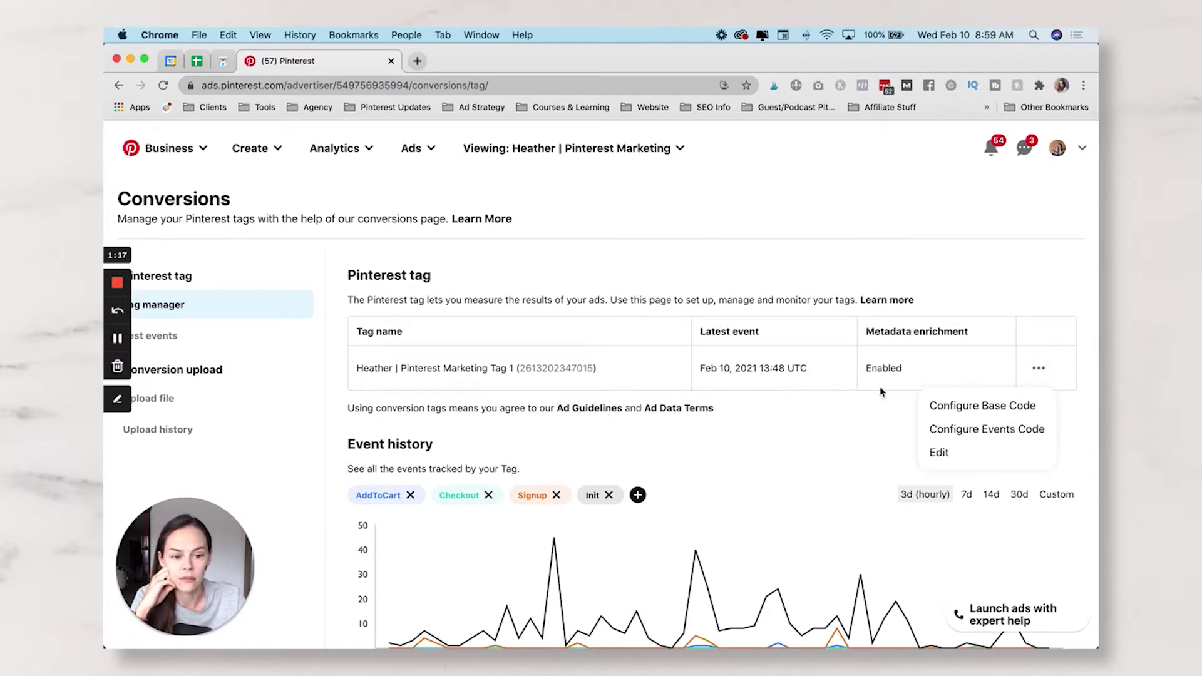
left_click(790, 441)
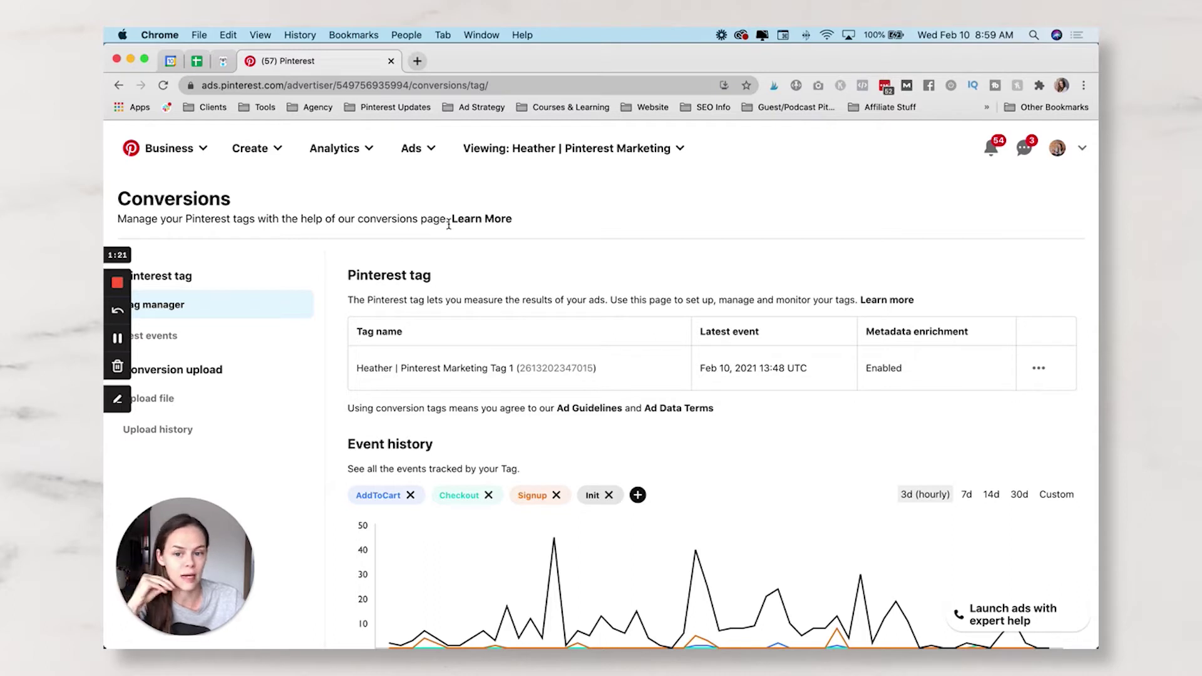
- Start a new ad campaign and review its objective, name, status and budget settings
left_click(420, 149)
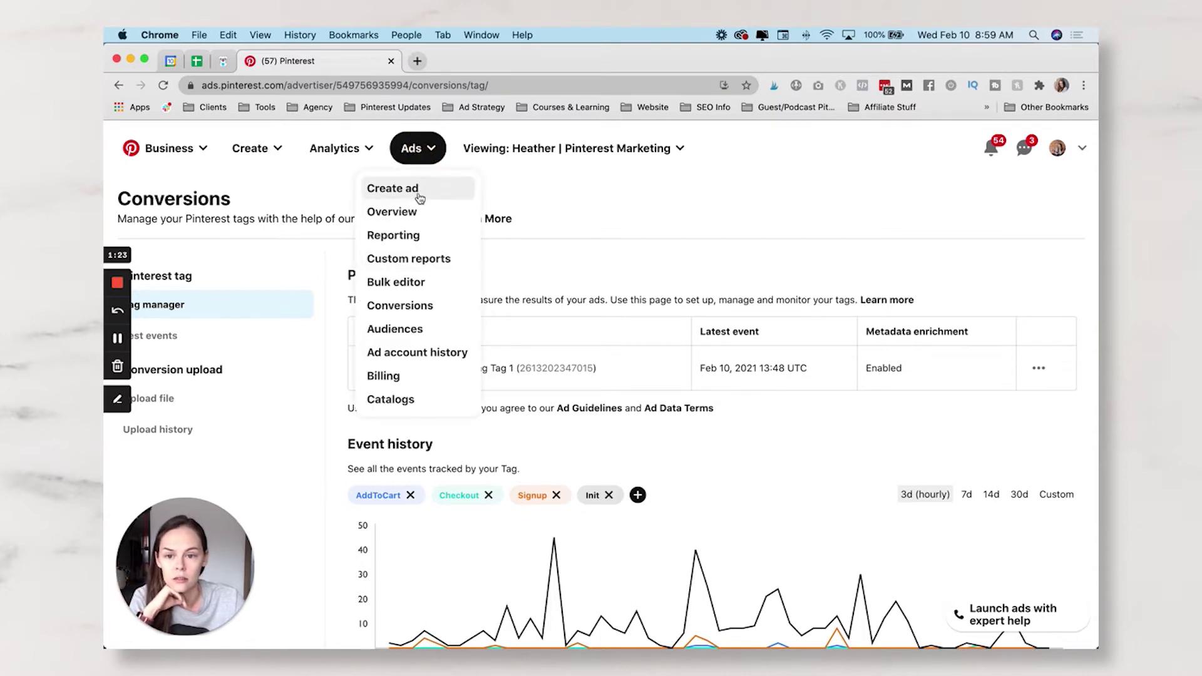
left_click(420, 198)
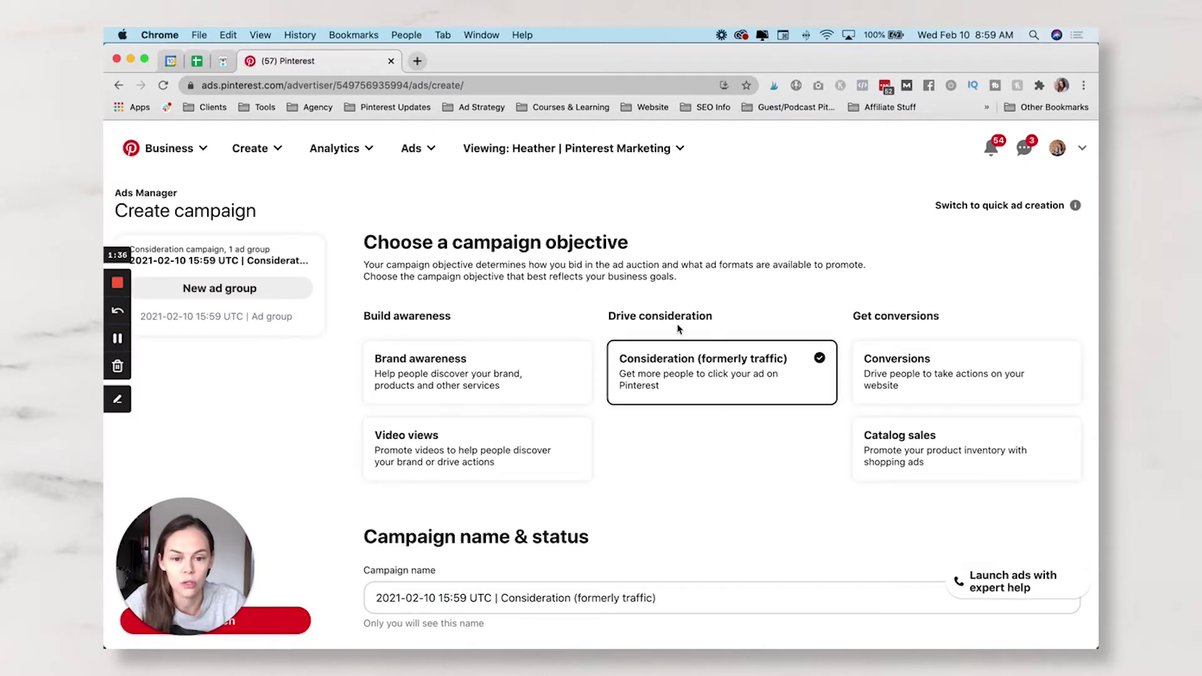
scroll(677, 326, "down", 2)
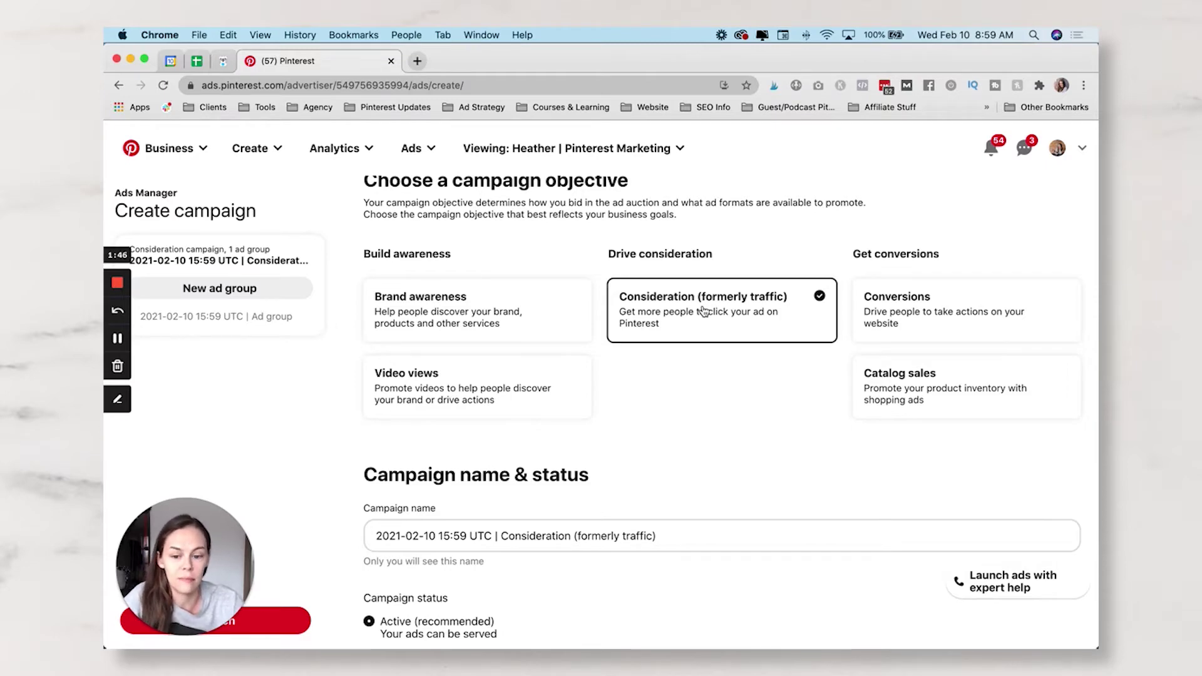
scroll(704, 311, "down", 4)
scroll(759, 188, "up", 3)
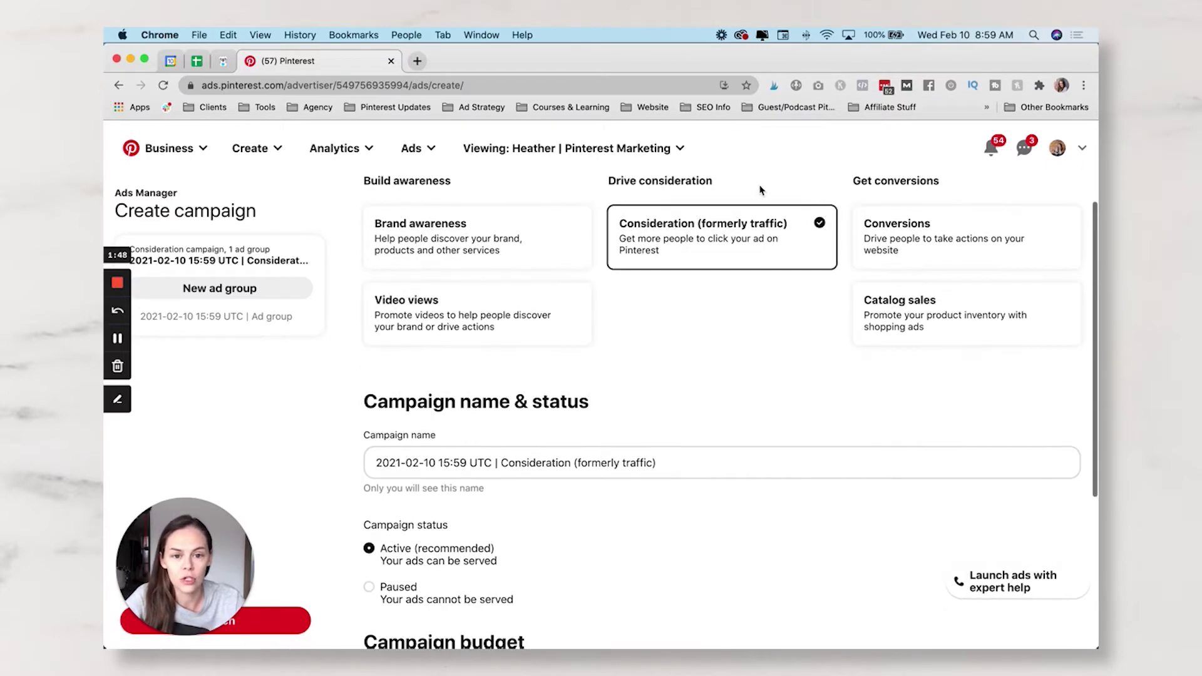
scroll(709, 252, "down", 5)
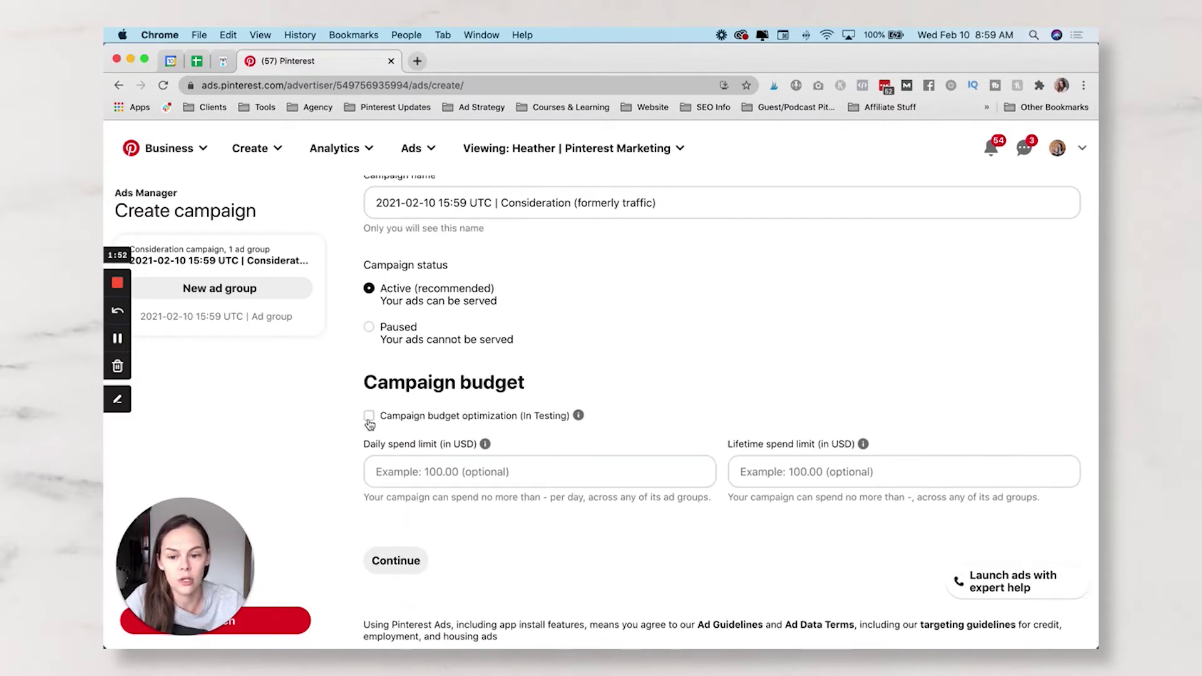
scroll(368, 422, "down", 1)
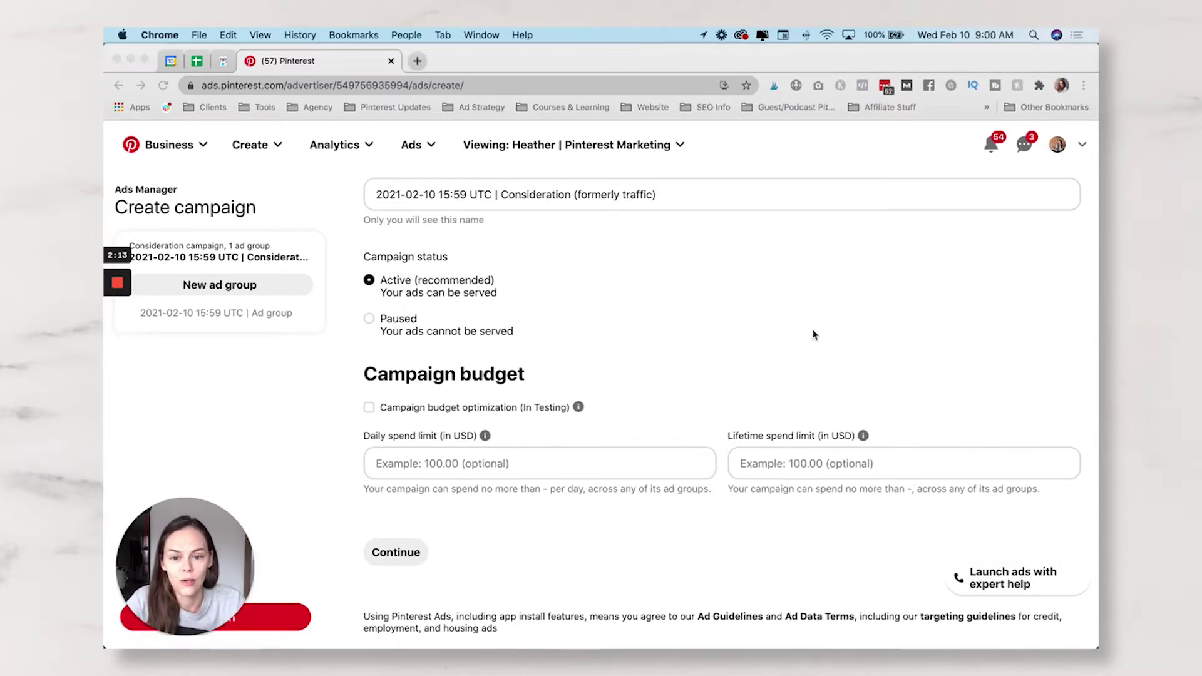
scroll(812, 335, "up", 1)
scroll(813, 335, "down", 1)
scroll(812, 335, "up", 1)
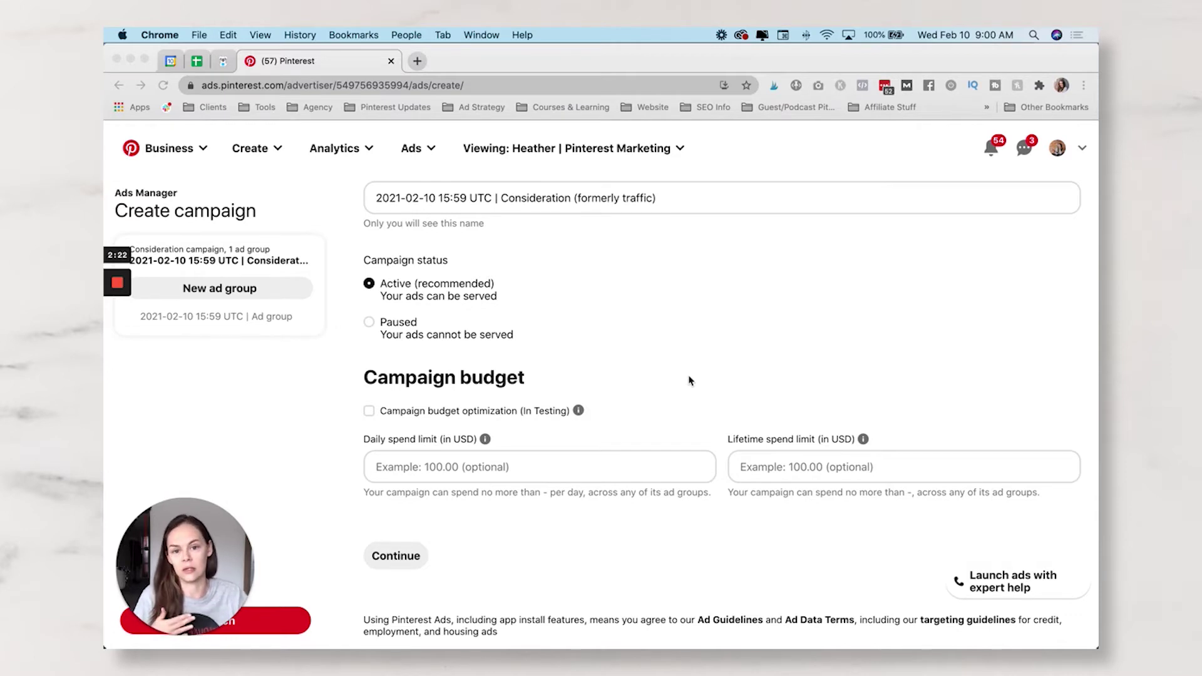
- Set the new campaign's objective to Conversions
scroll(691, 381, "up", 6)
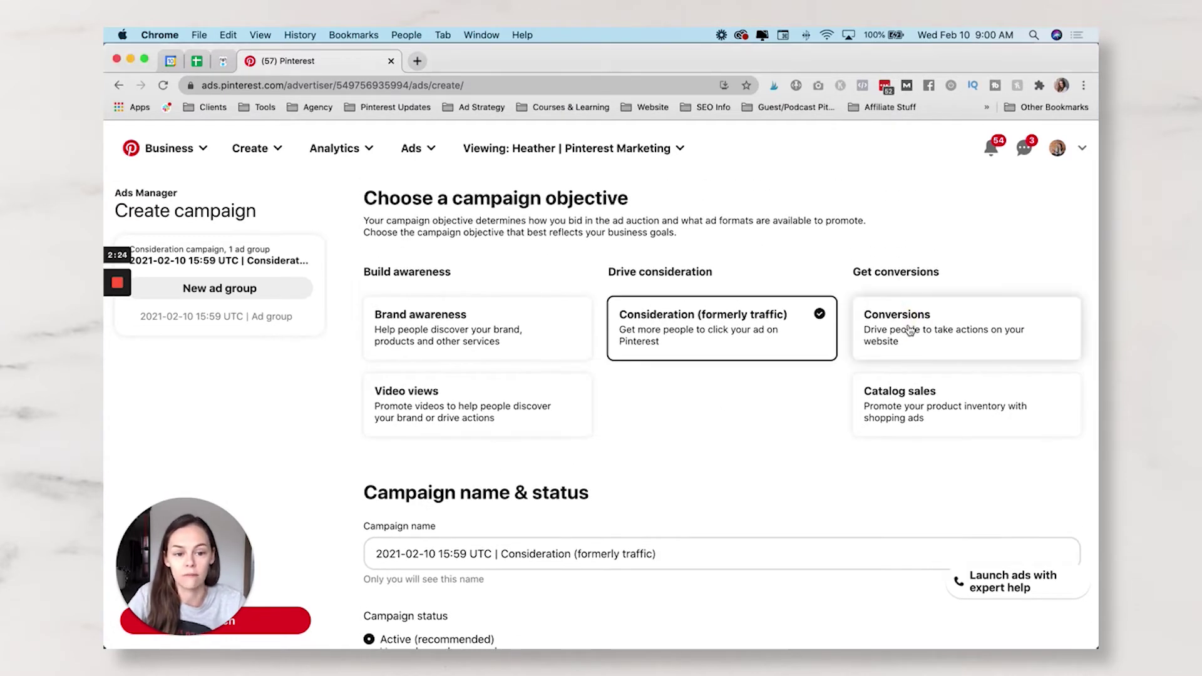
left_click(909, 331)
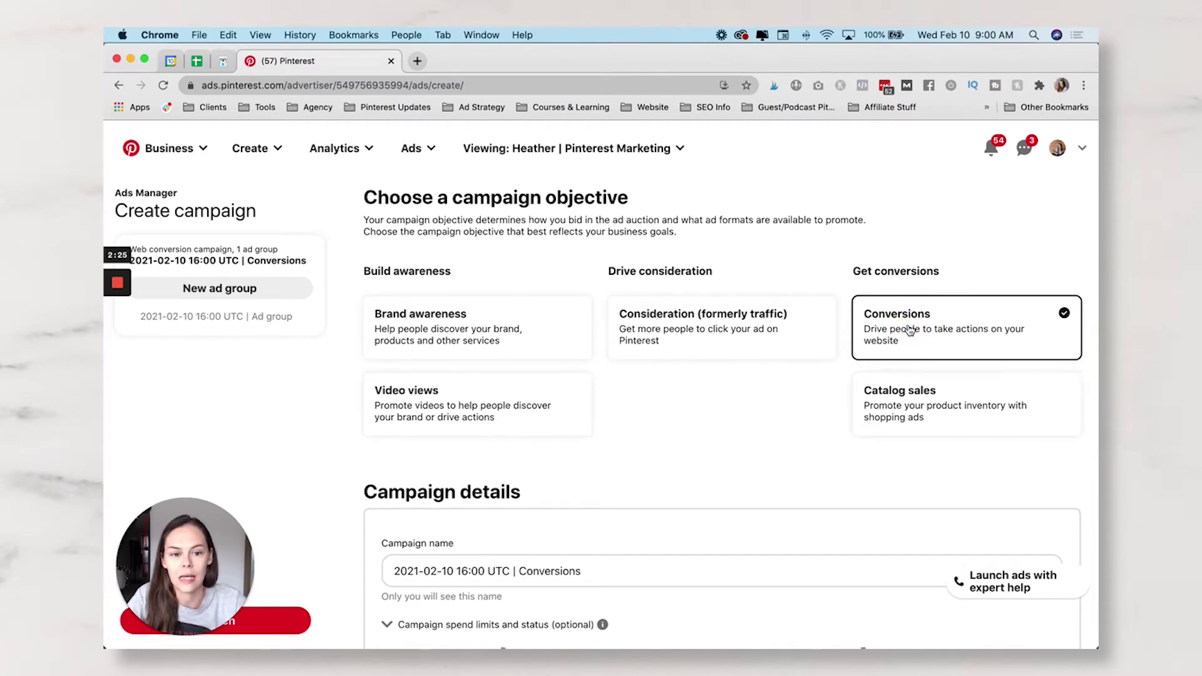
- Name the campaign "Pinterest Strategy Guide| February Conversions" and continue to the ad group details
scroll(813, 313, "down", 3)
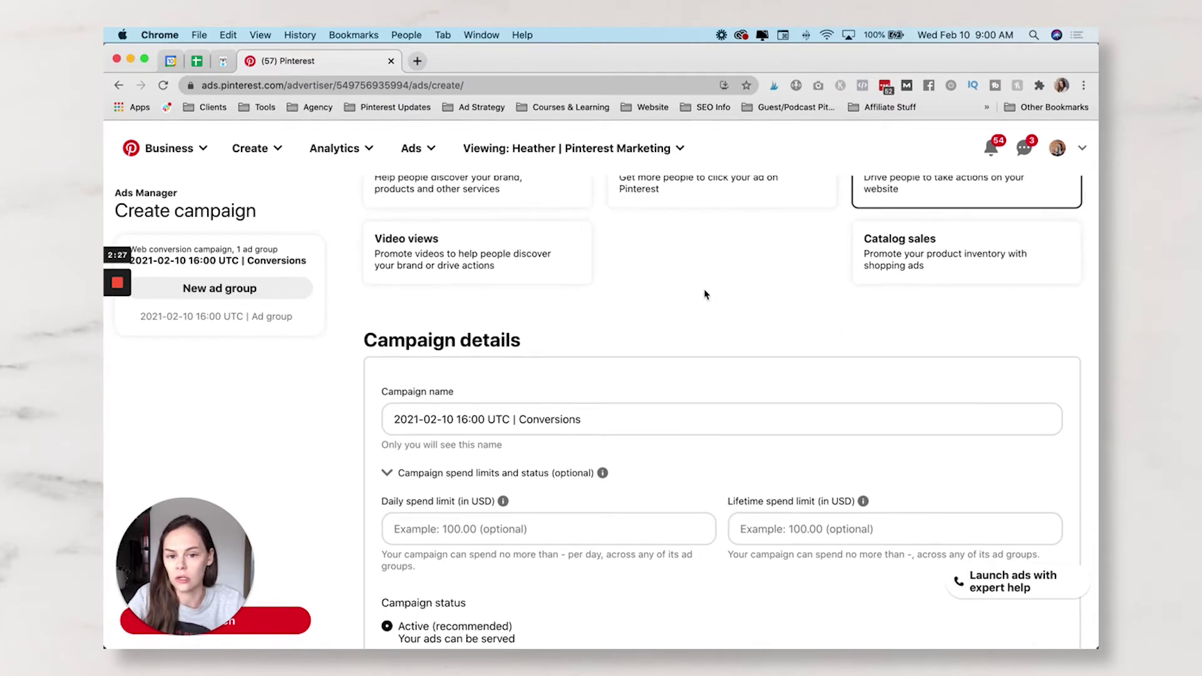
scroll(703, 292, "down", 3)
left_click(491, 277)
key("super+a")
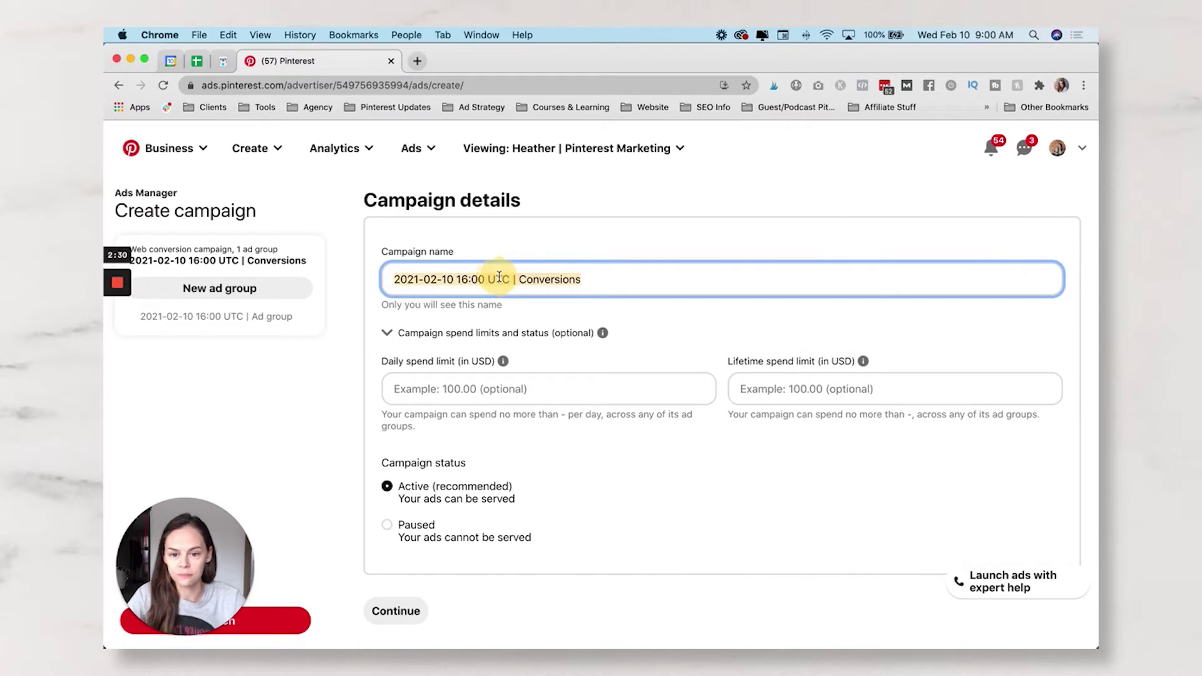
type("P")
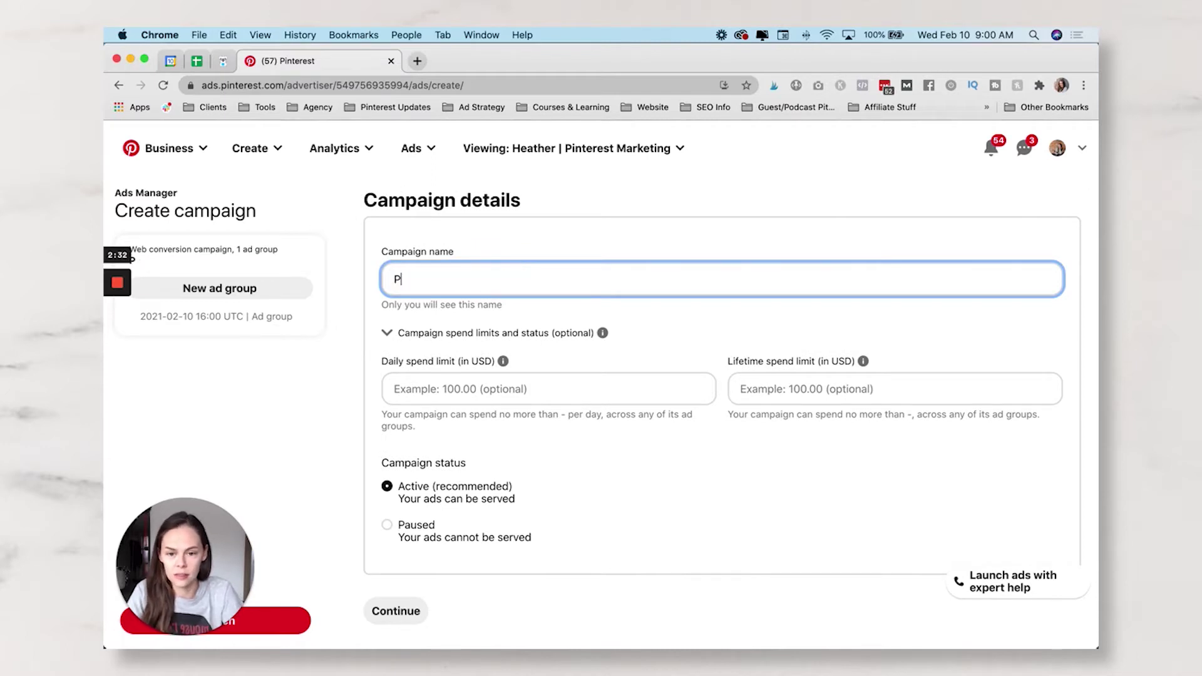
type("interest Strategy Guide Com")
key("BackSpace")
key("BackSpace")
key("BackSpace")
type("| February Conversions")
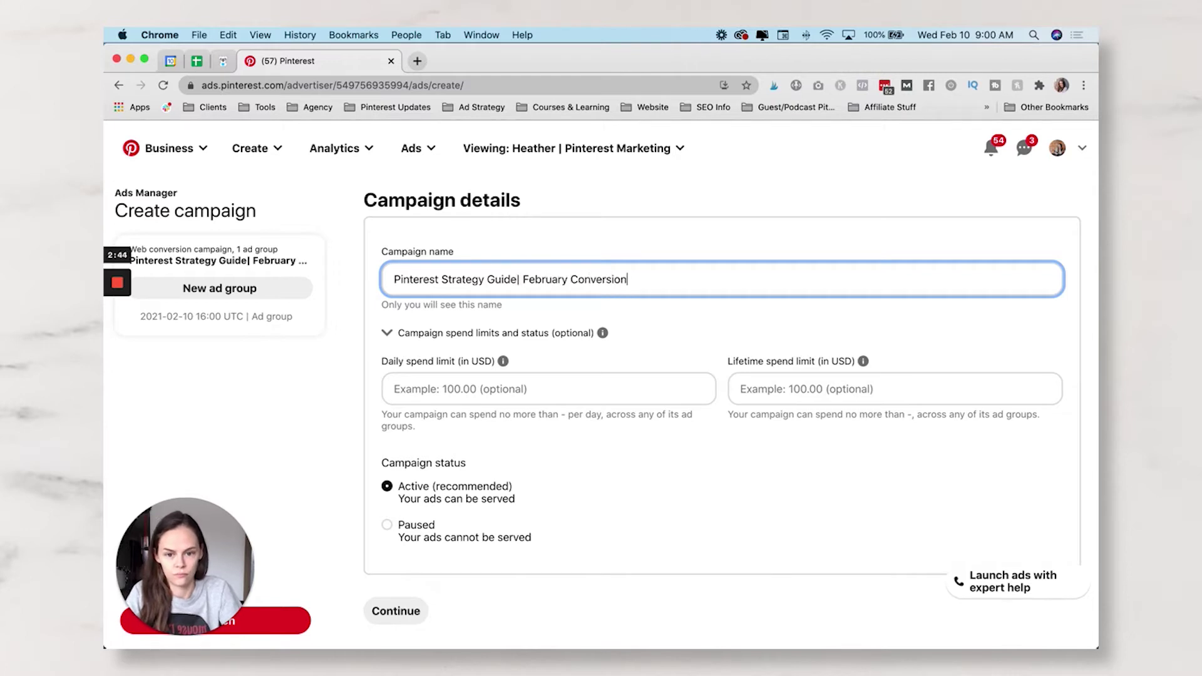
scroll(458, 339, "down", 2)
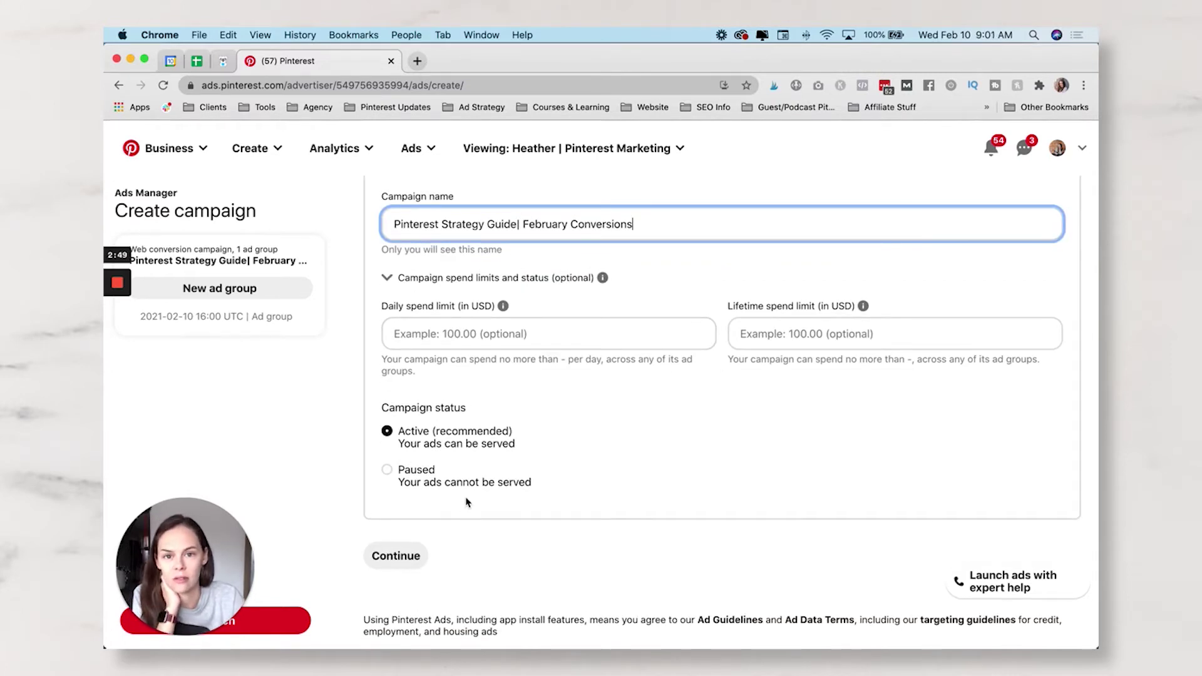
left_click(396, 556)
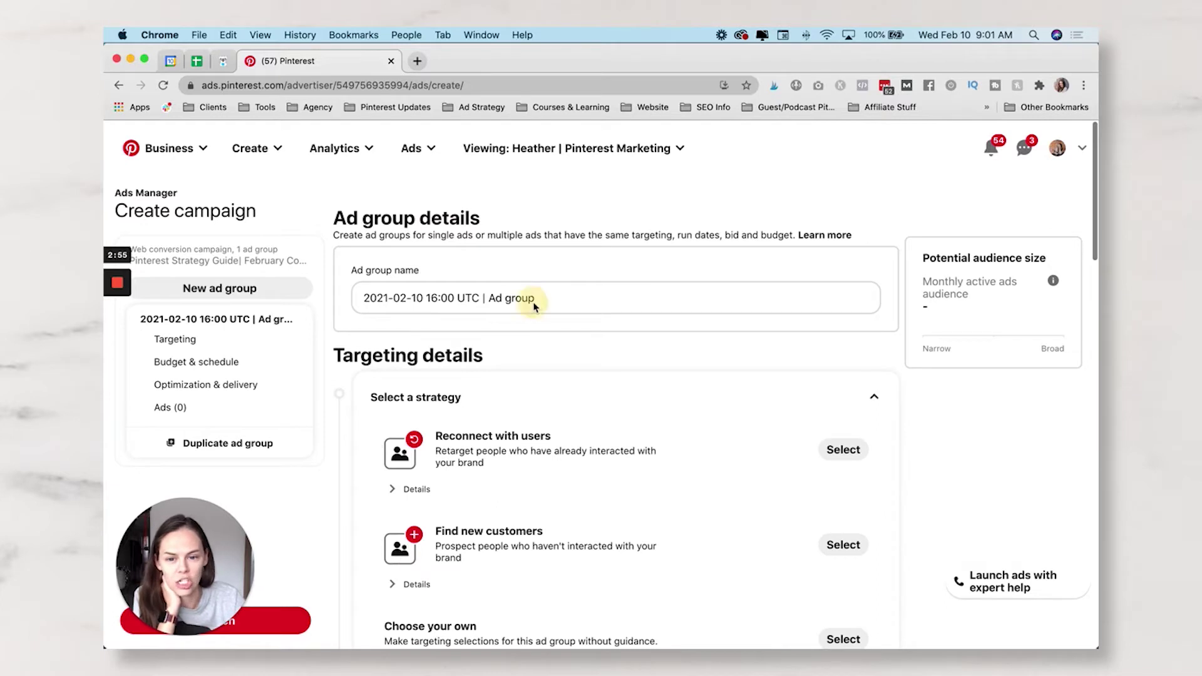
- Rename the ad group as "Cold Audience | Broad Keywords | Interests"
triple_click(533, 300)
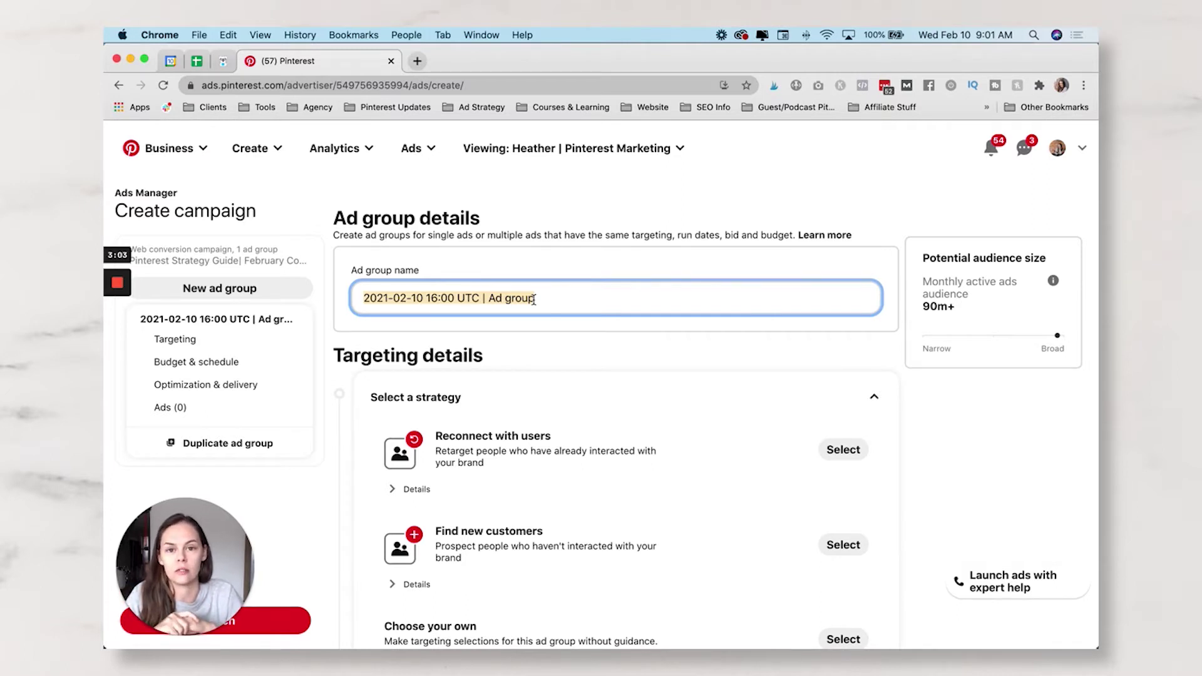
type("Warm")
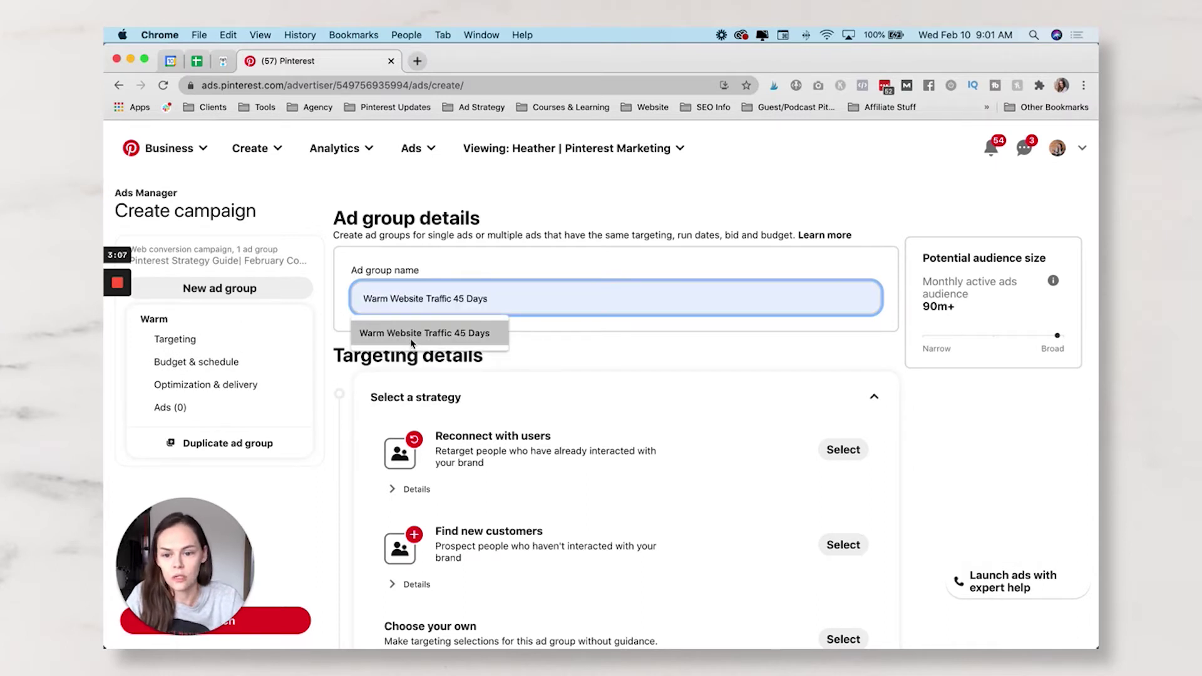
key("BackSpace")
key("BackSpace")
key("BackSpace")
key("BackSpace")
type("COLD")
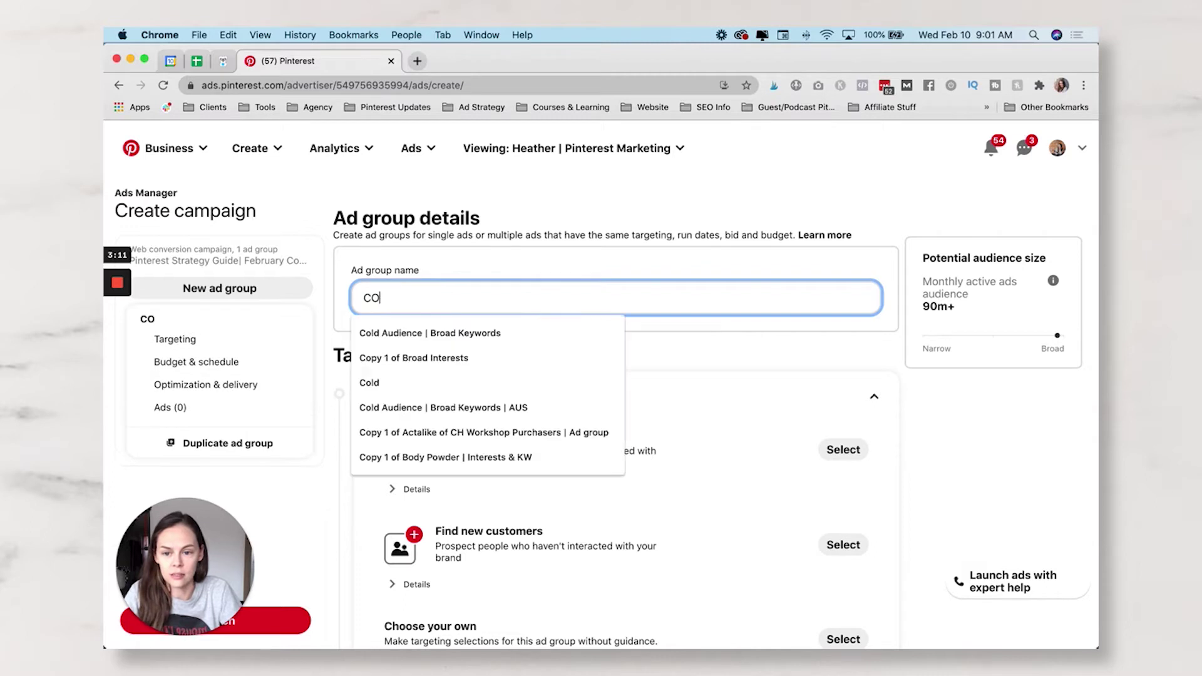
left_click(470, 332)
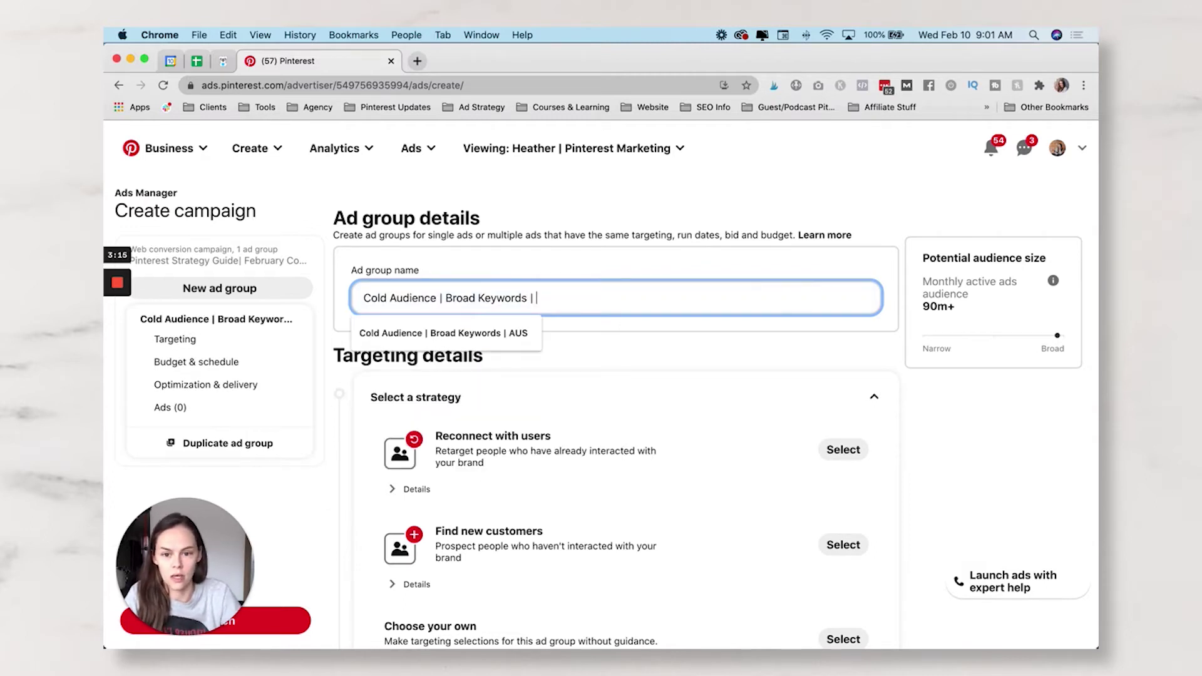
type("Interests")
left_click(575, 334)
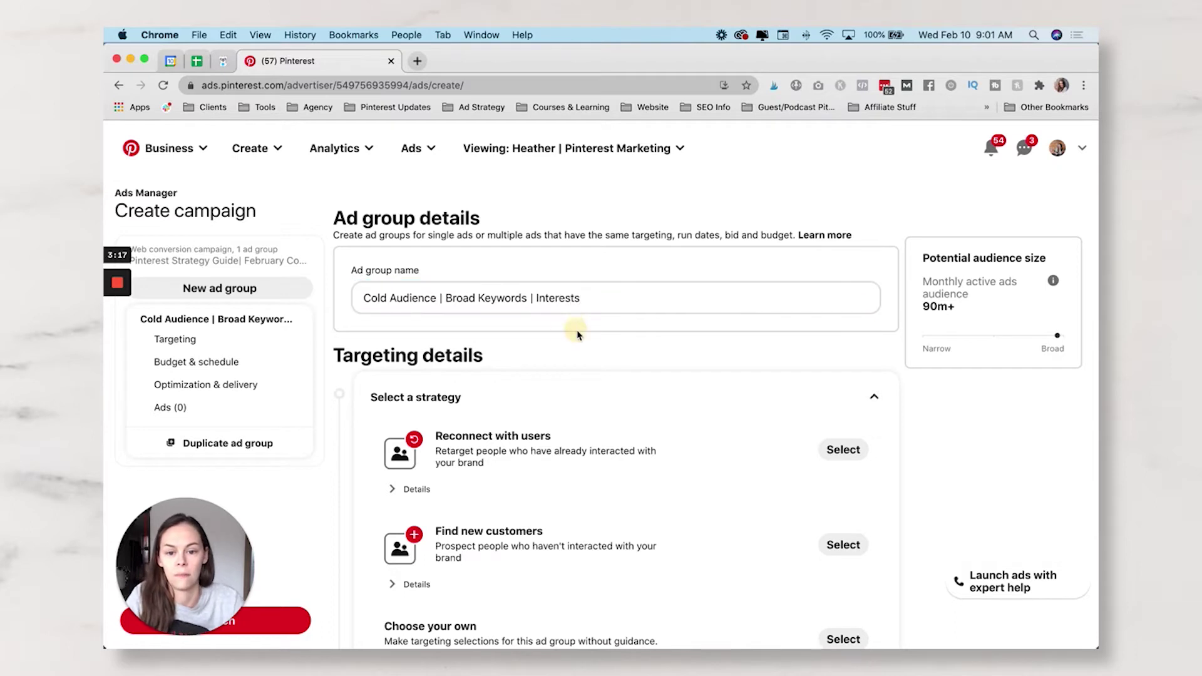
- Read the details of the Reconnect with users strategy and choose it for the ad group
scroll(575, 335, "down", 5)
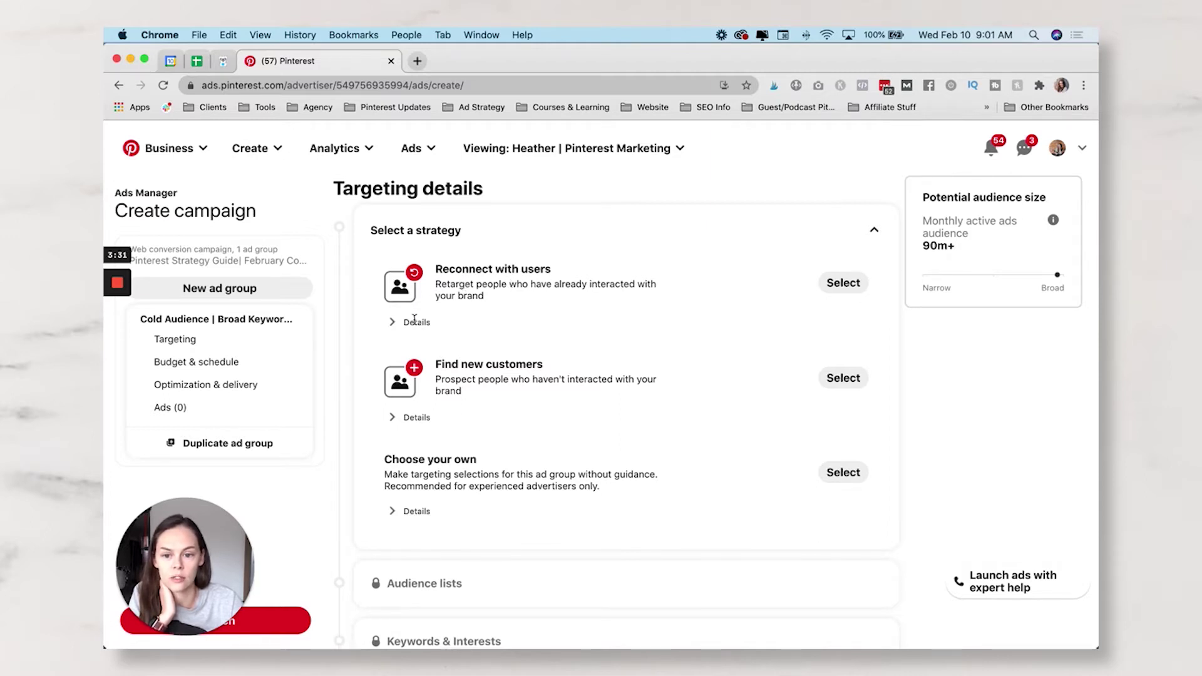
left_click(393, 322)
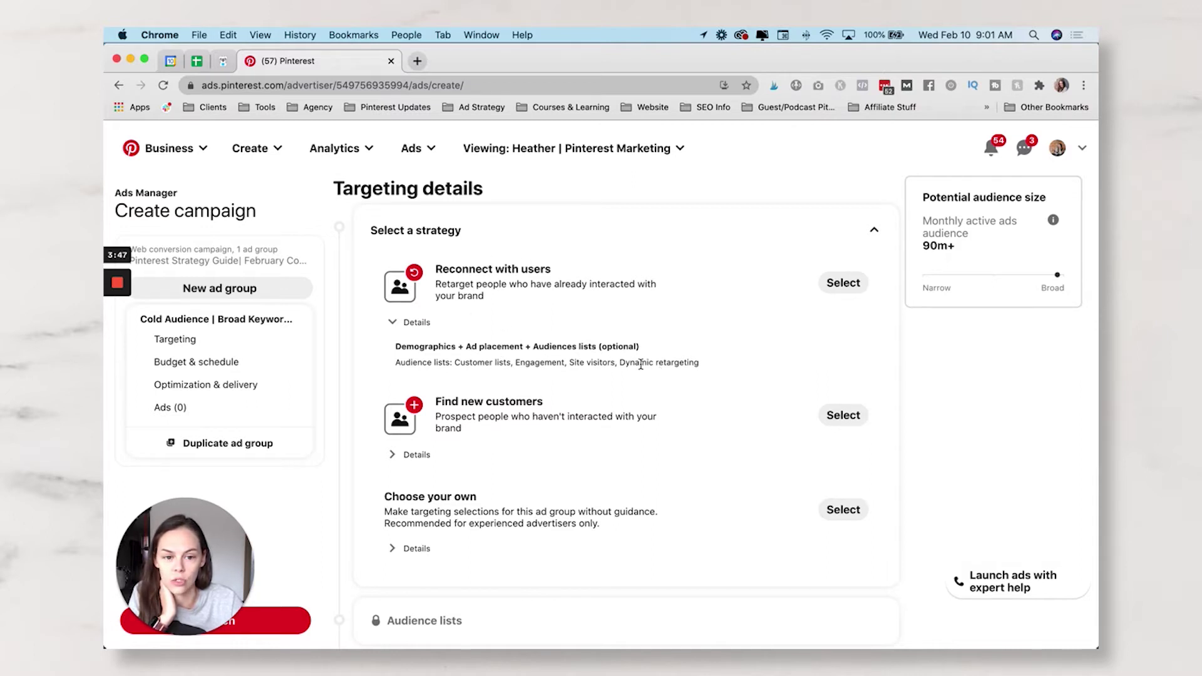
left_click(828, 289)
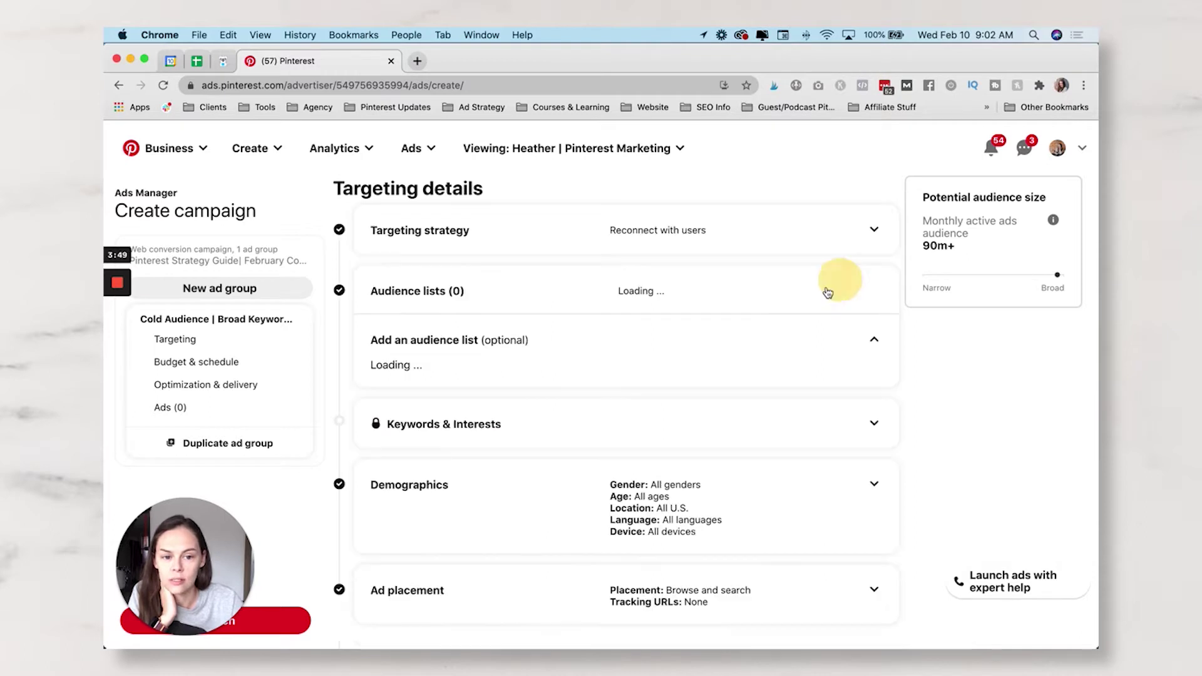
- Review the existing site visitor audience lists available for retargeting, without adding any
scroll(625, 315, "down", 2)
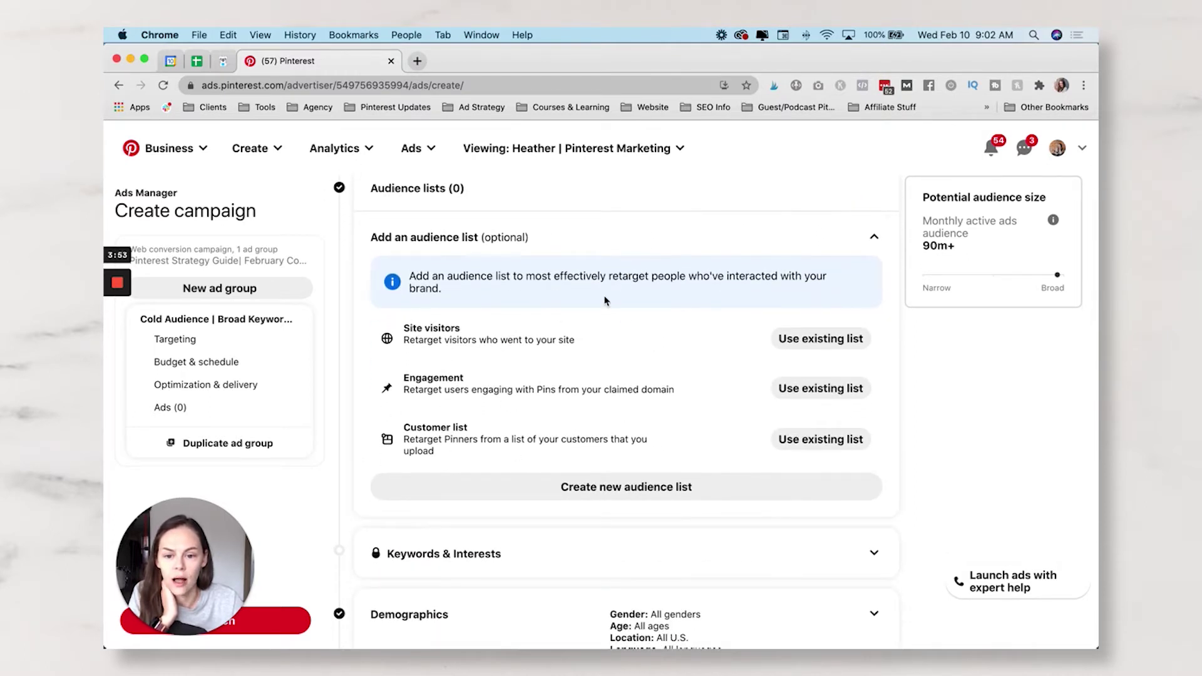
left_click(808, 339)
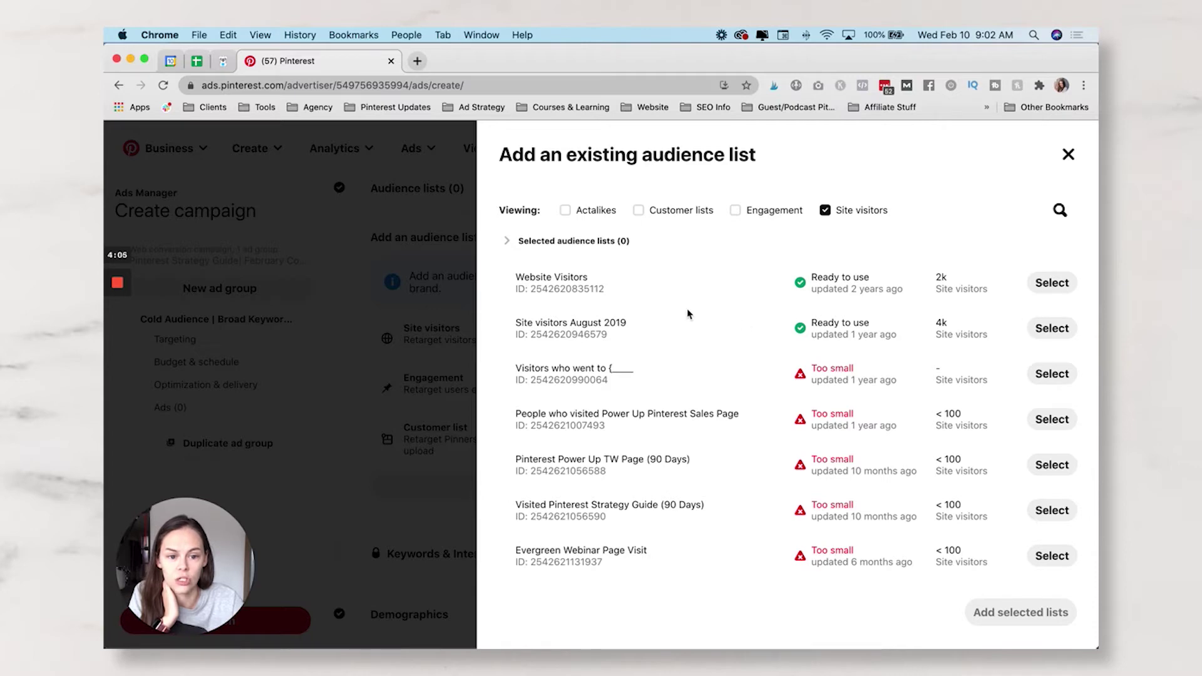
left_click(1068, 154)
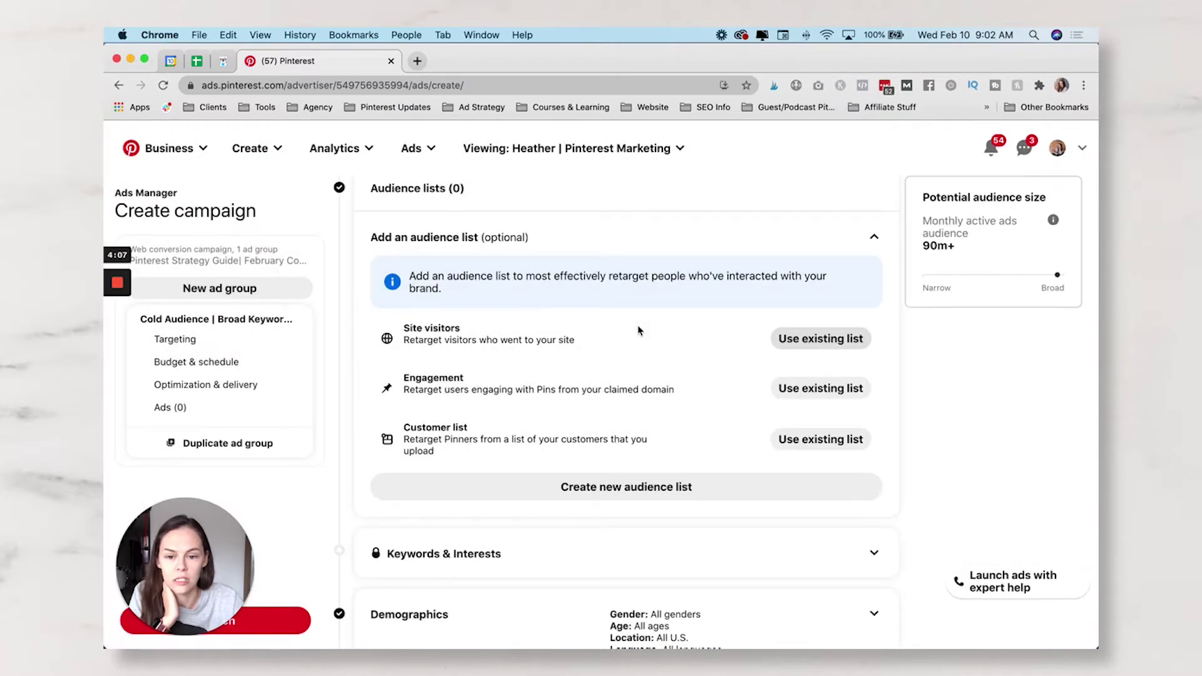
scroll(638, 331, "down", 1)
- Change the ad group's targeting strategy to Find new customers
scroll(842, 290, "up", 2)
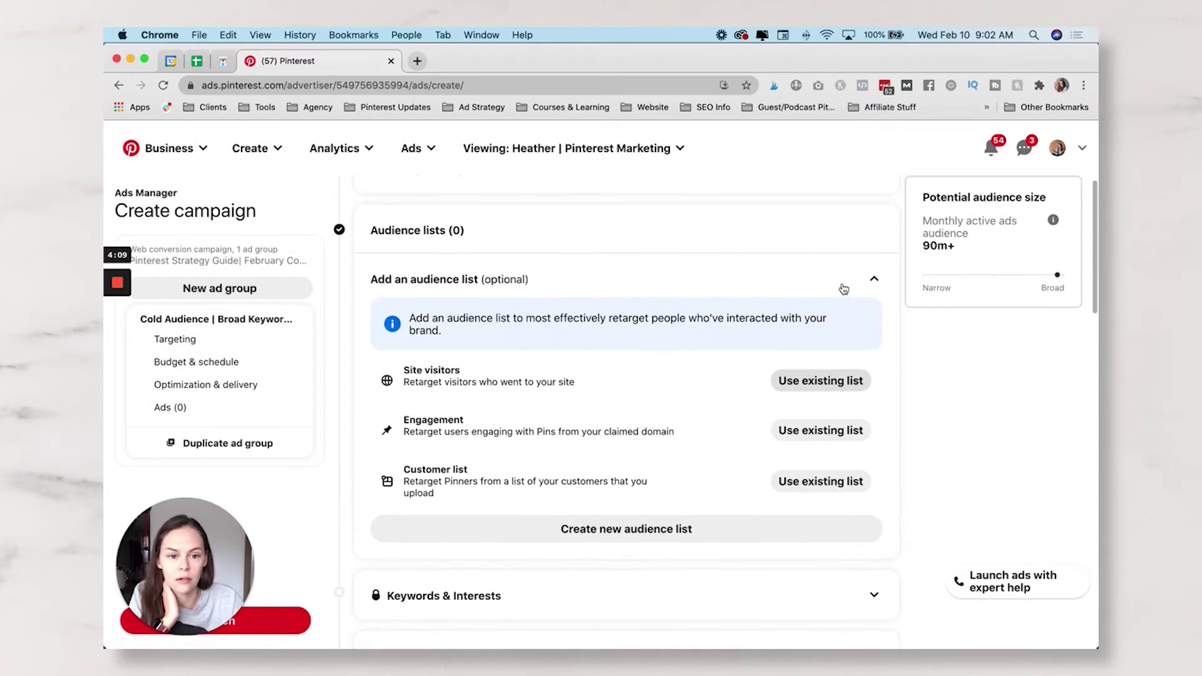
scroll(679, 283, "up", 2)
left_click(871, 277)
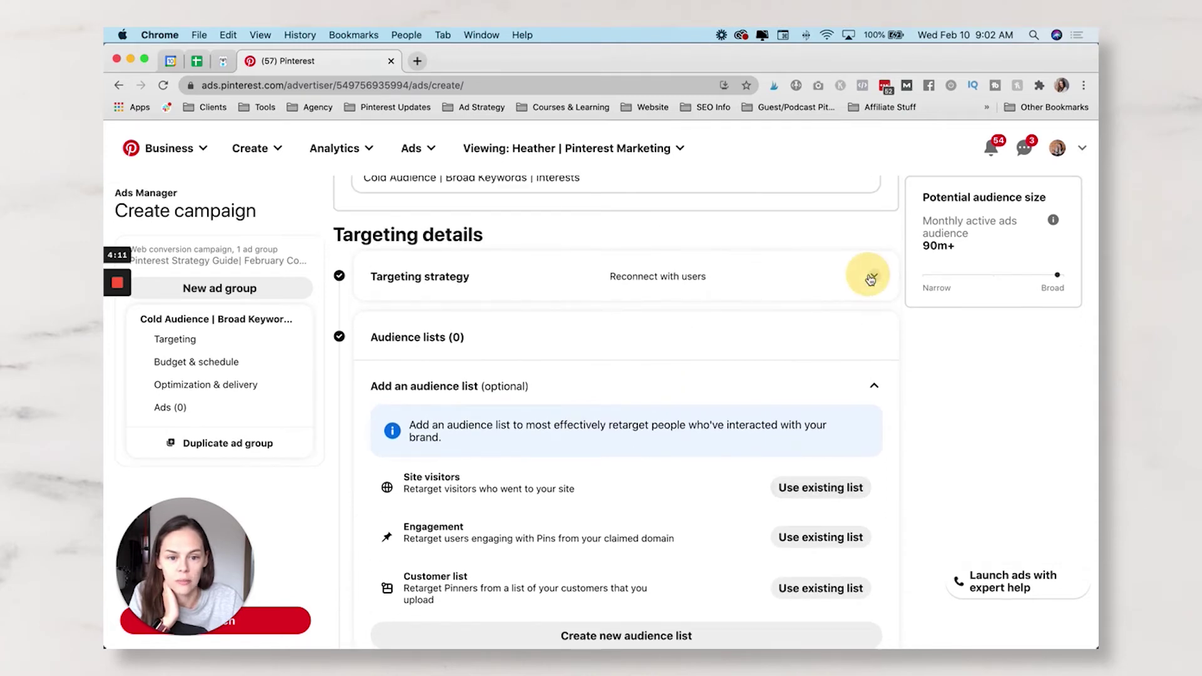
scroll(589, 418, "down", 1)
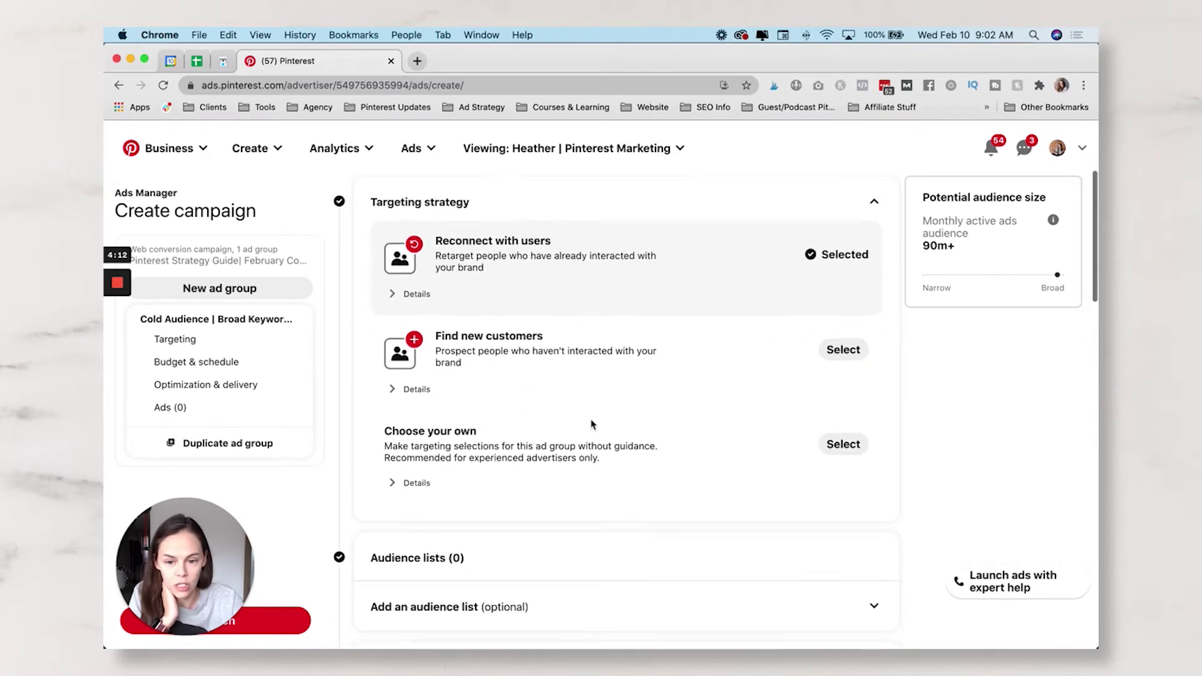
left_click(842, 349)
left_click(734, 438)
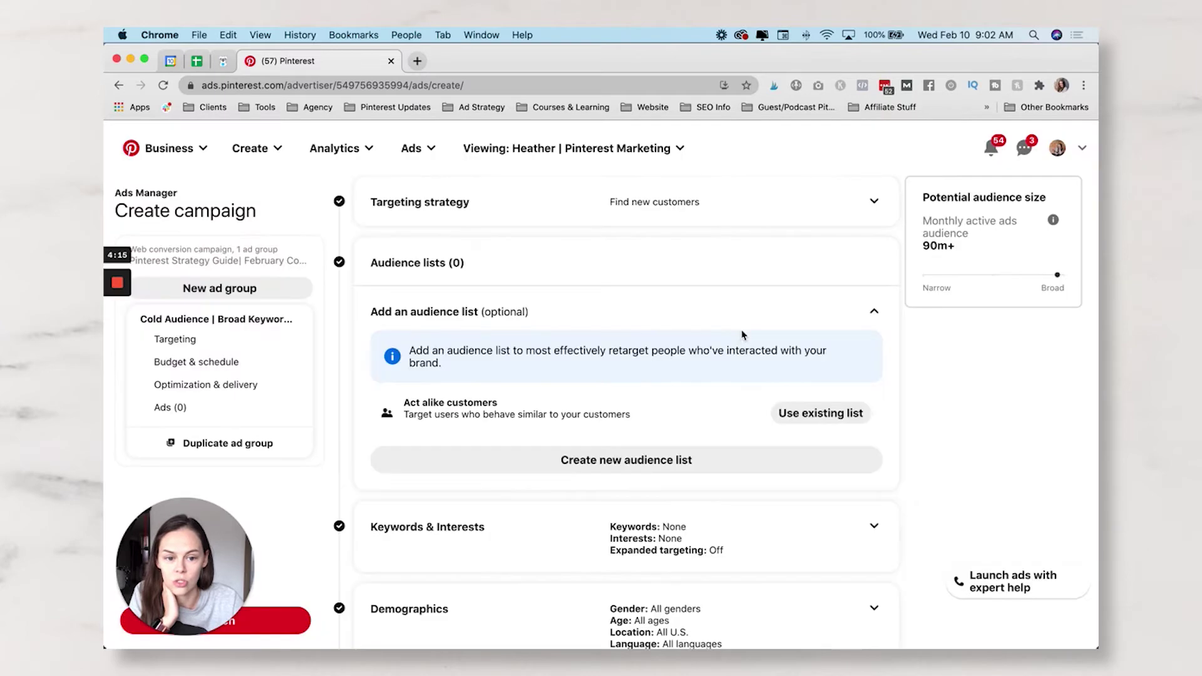
- Look over the ad group's targeting options and expand the Keywords & Interests settings
scroll(696, 343, "down", 5)
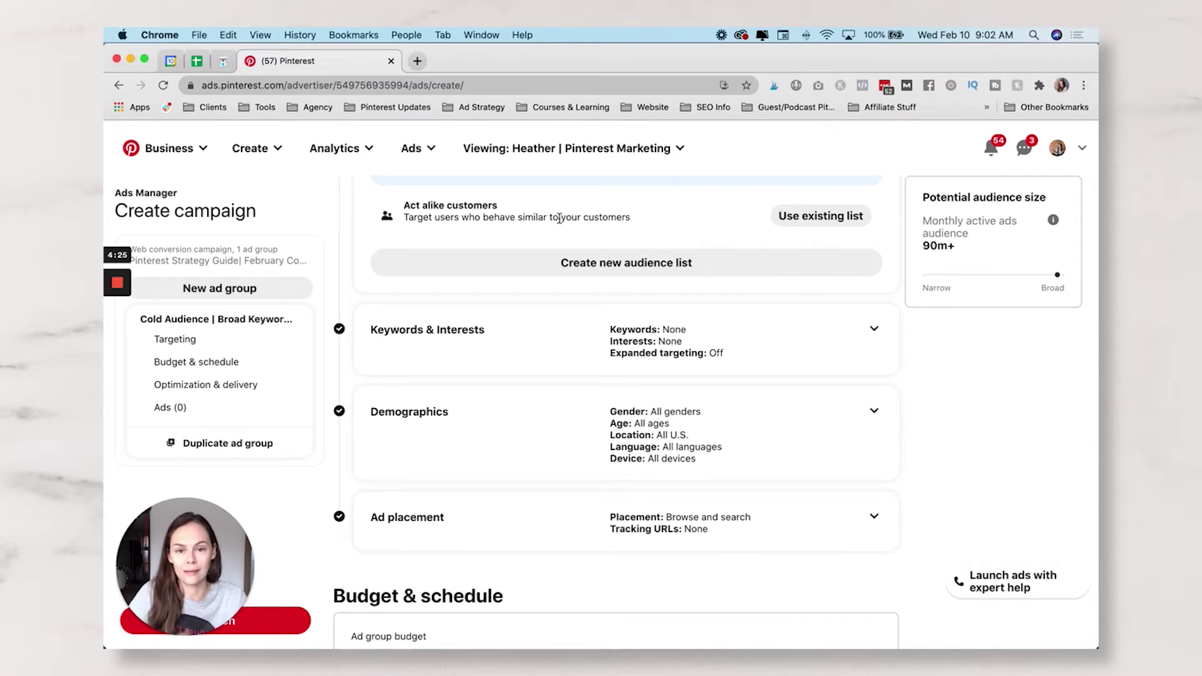
scroll(559, 217, "down", 1)
scroll(572, 295, "up", 3)
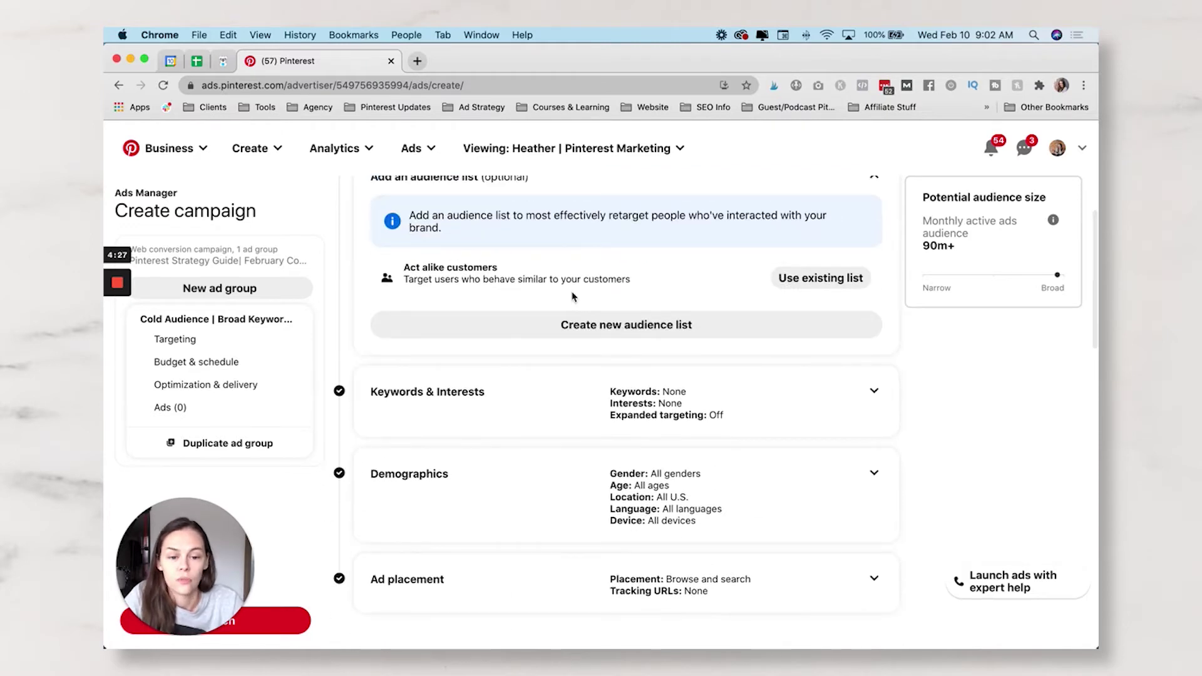
scroll(572, 296, "down", 3)
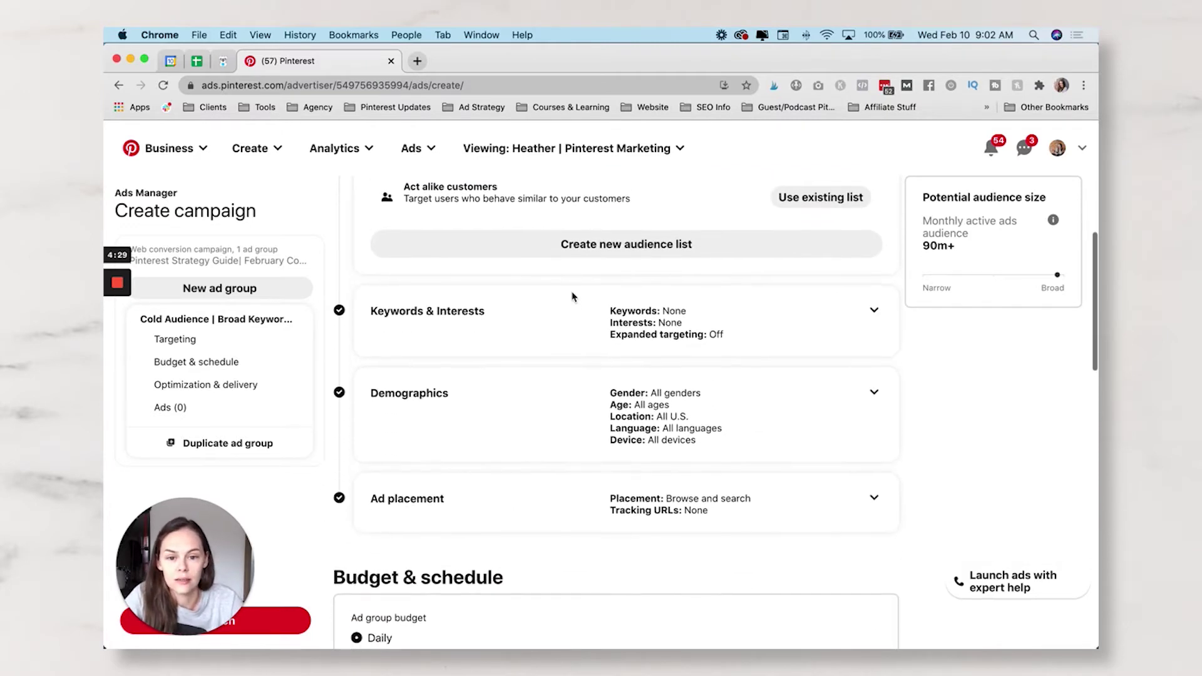
scroll(571, 296, "down", 3)
left_click(873, 219)
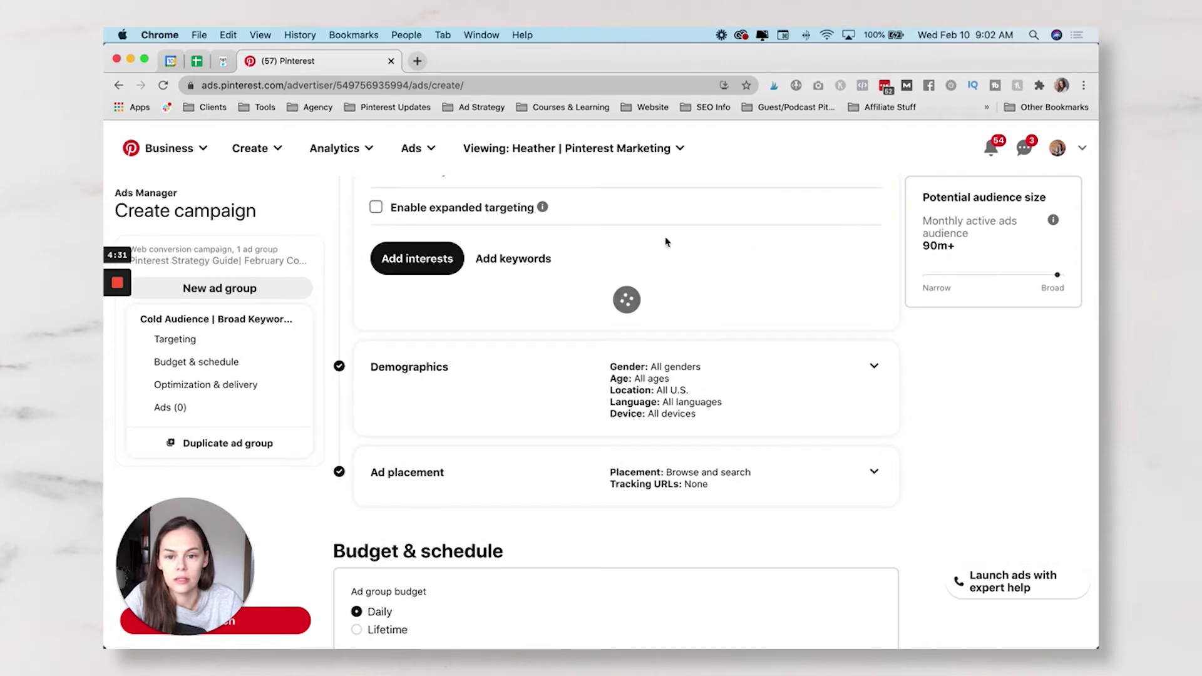
scroll(576, 241, "up", 3)
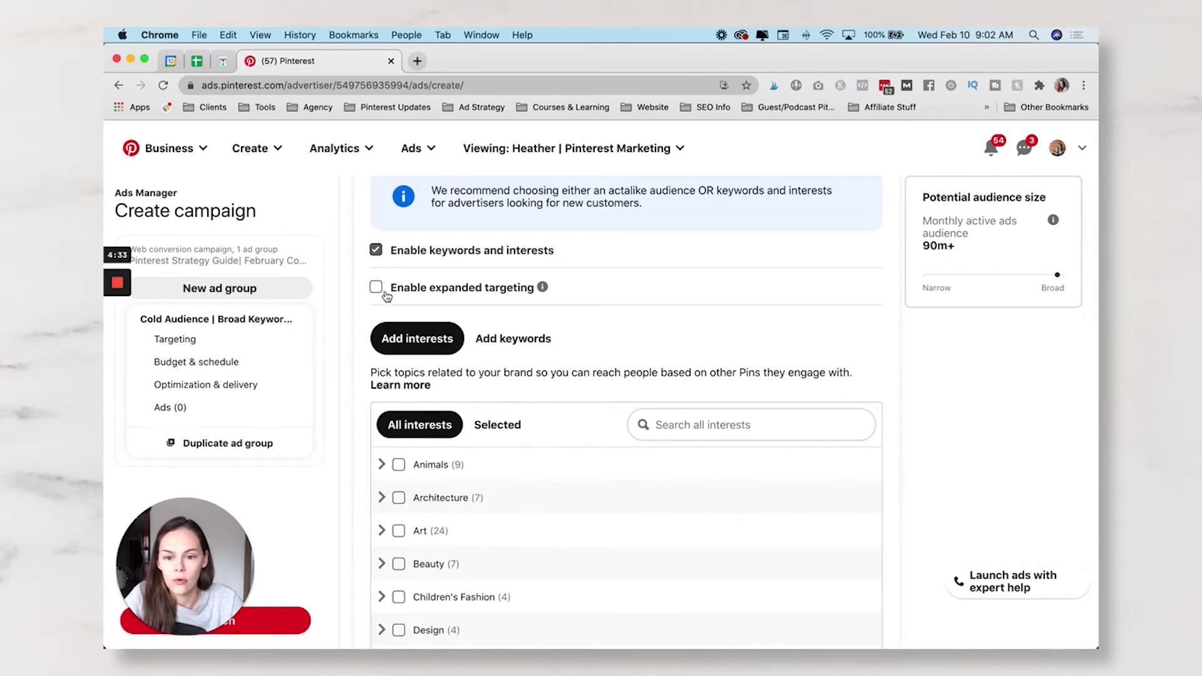
- Read the expanded targeting explanation, try the option on and off, and look over the interest categories
mouse_move(544, 288)
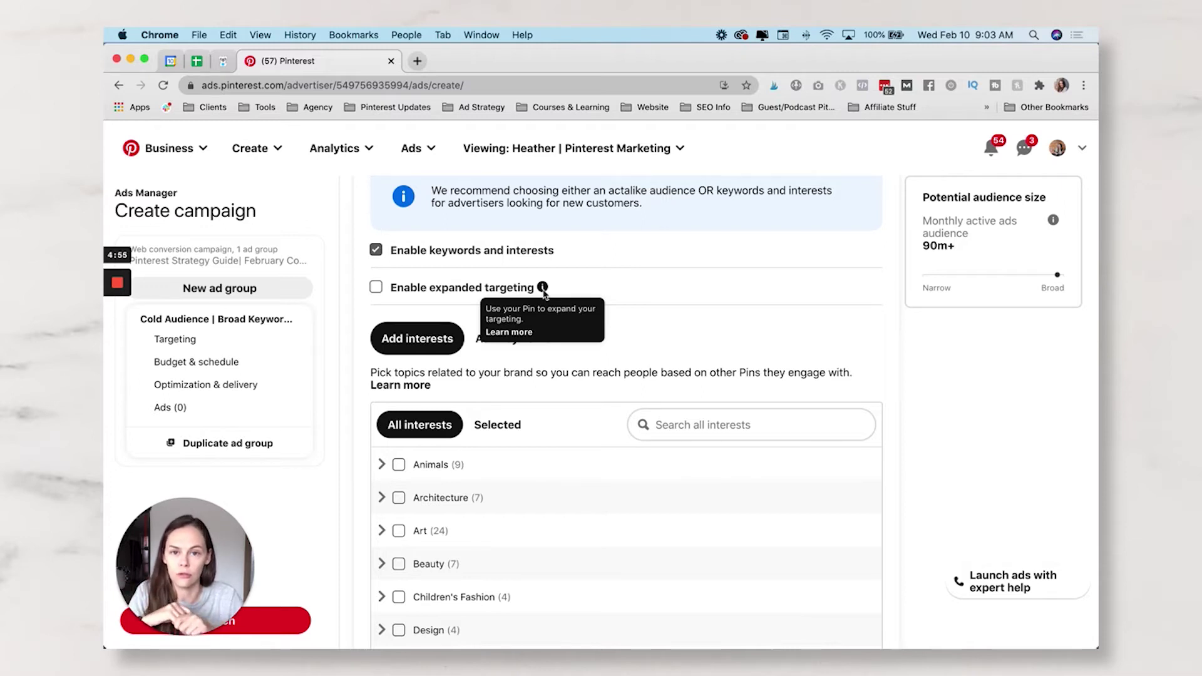
left_click(376, 287)
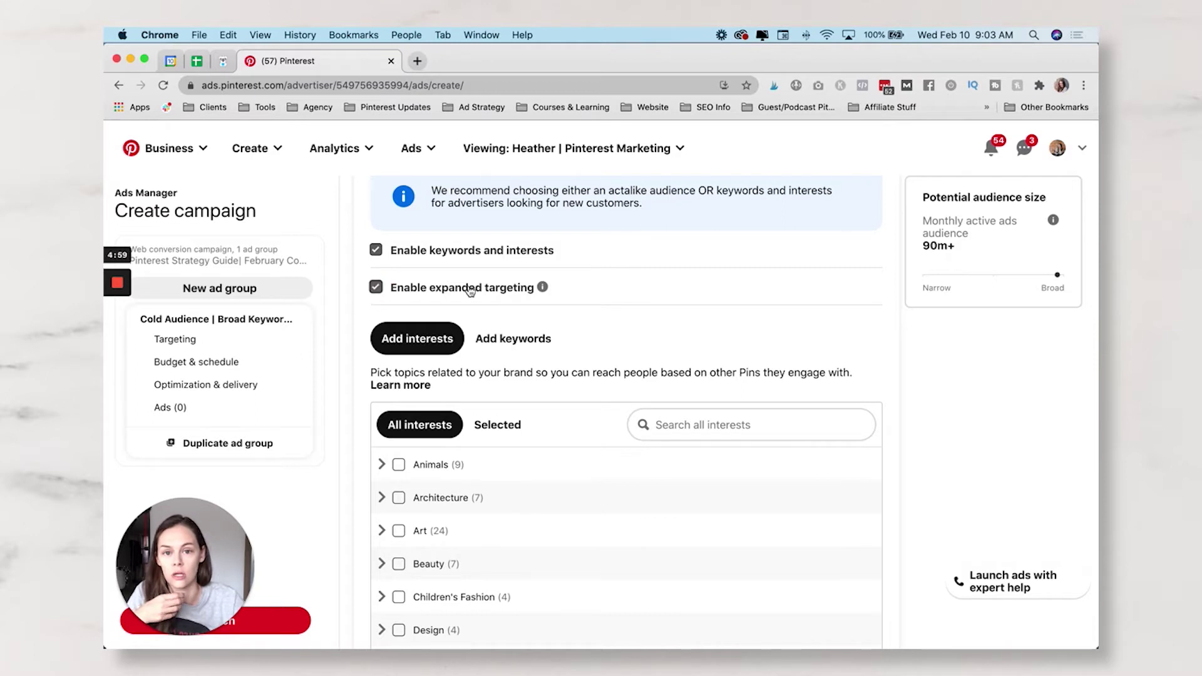
left_click(377, 287)
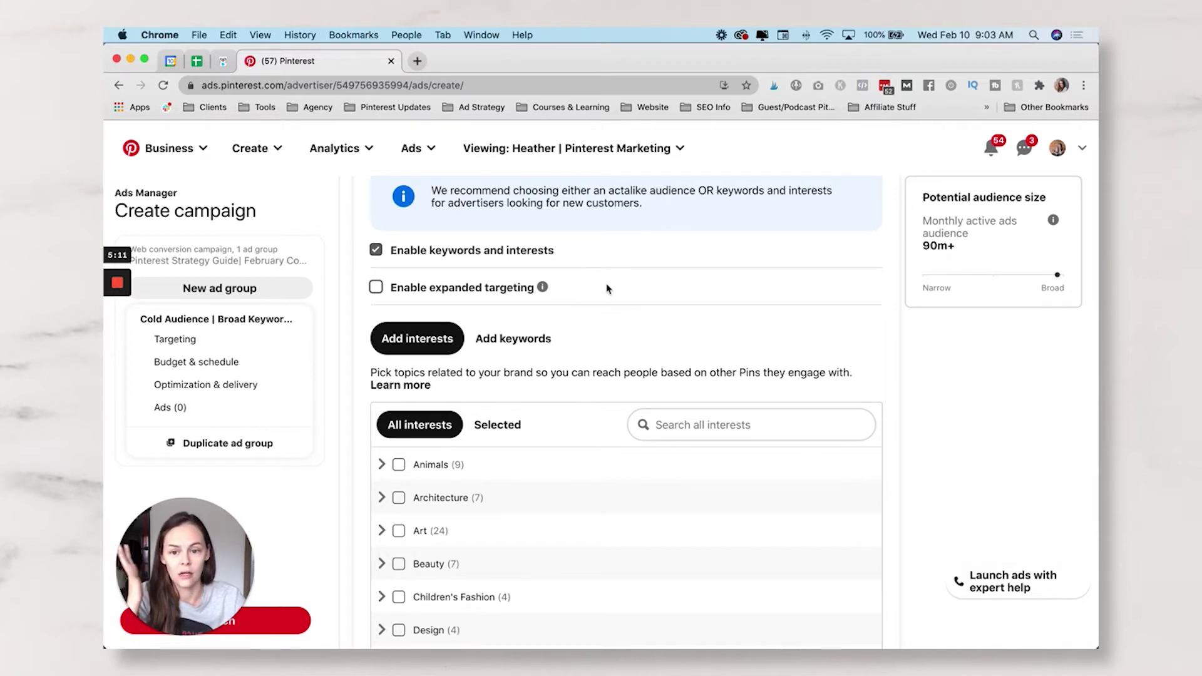
scroll(607, 289, "down", 3)
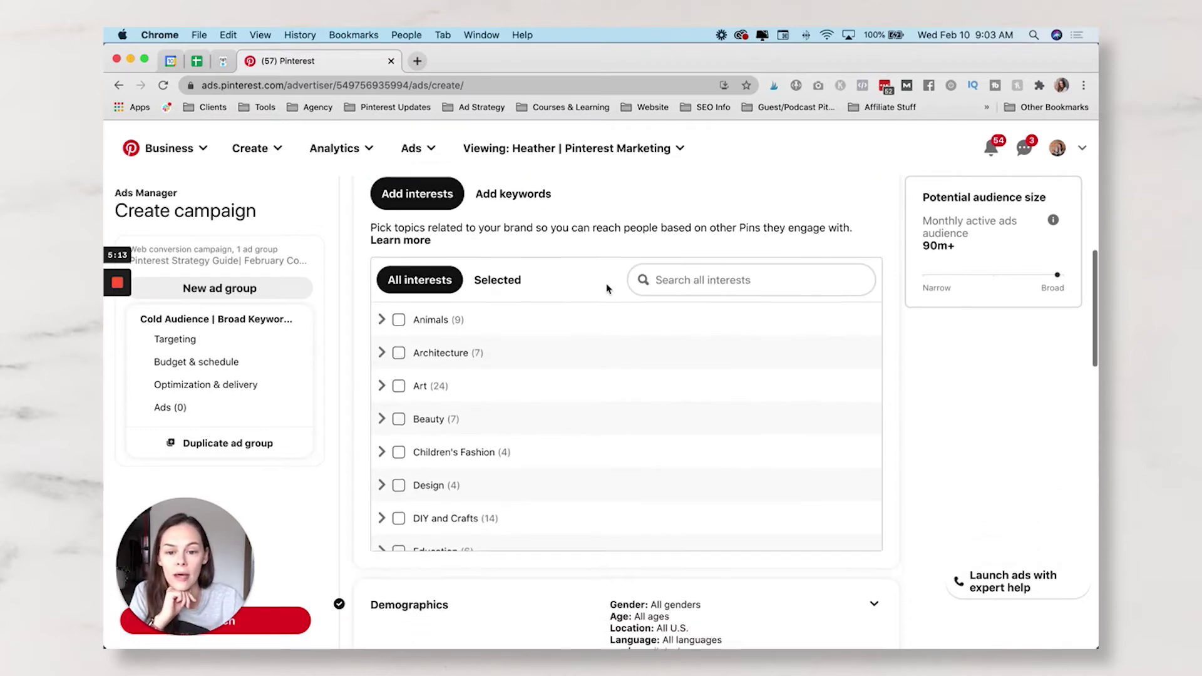
scroll(607, 288, "down", 1)
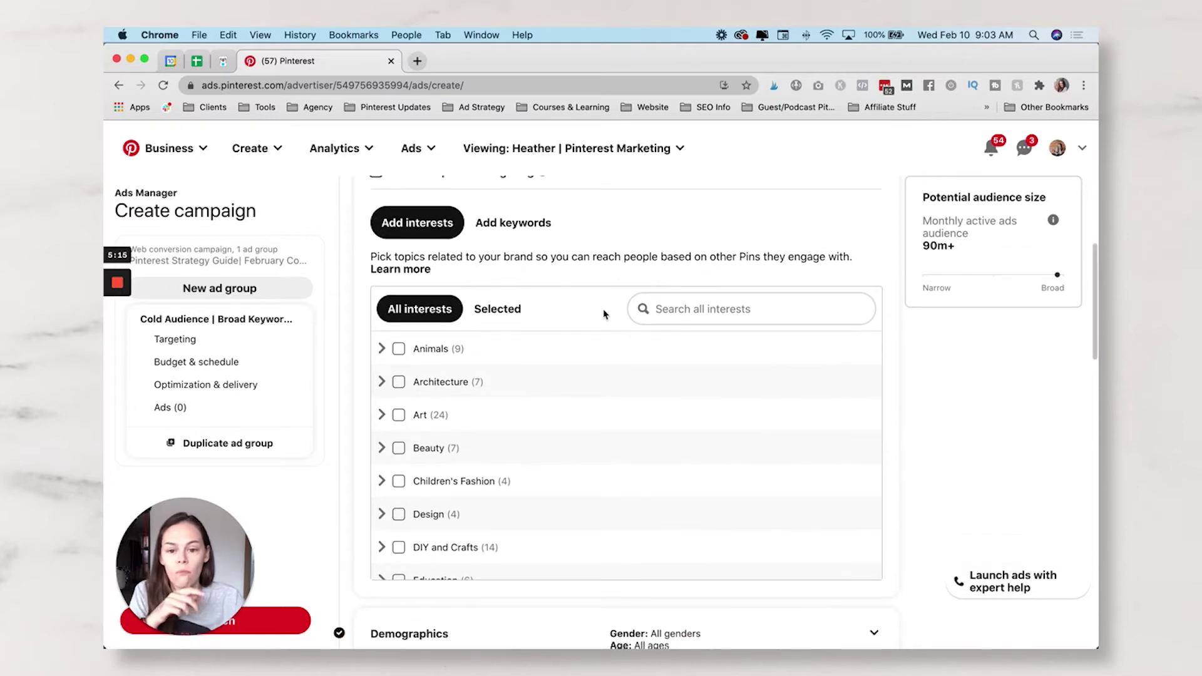
- Open Pinterest's Audience insights in a new browser tab and switch the viewed audience to the engaged audience
left_click(418, 61)
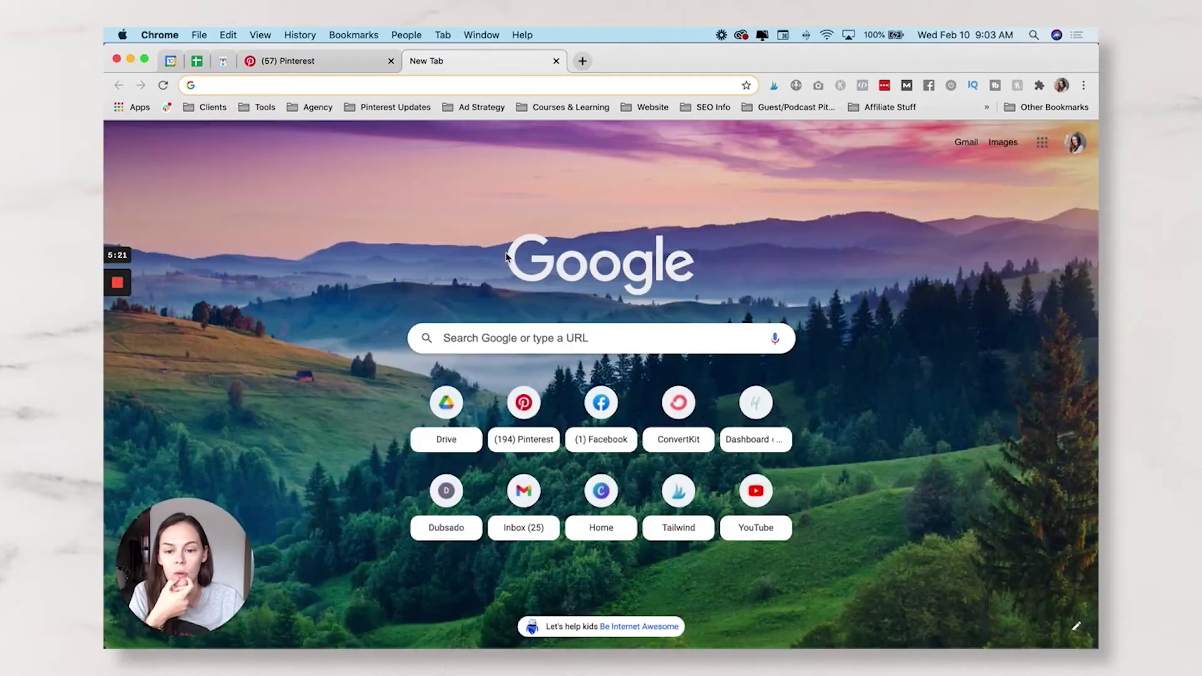
left_click(512, 410)
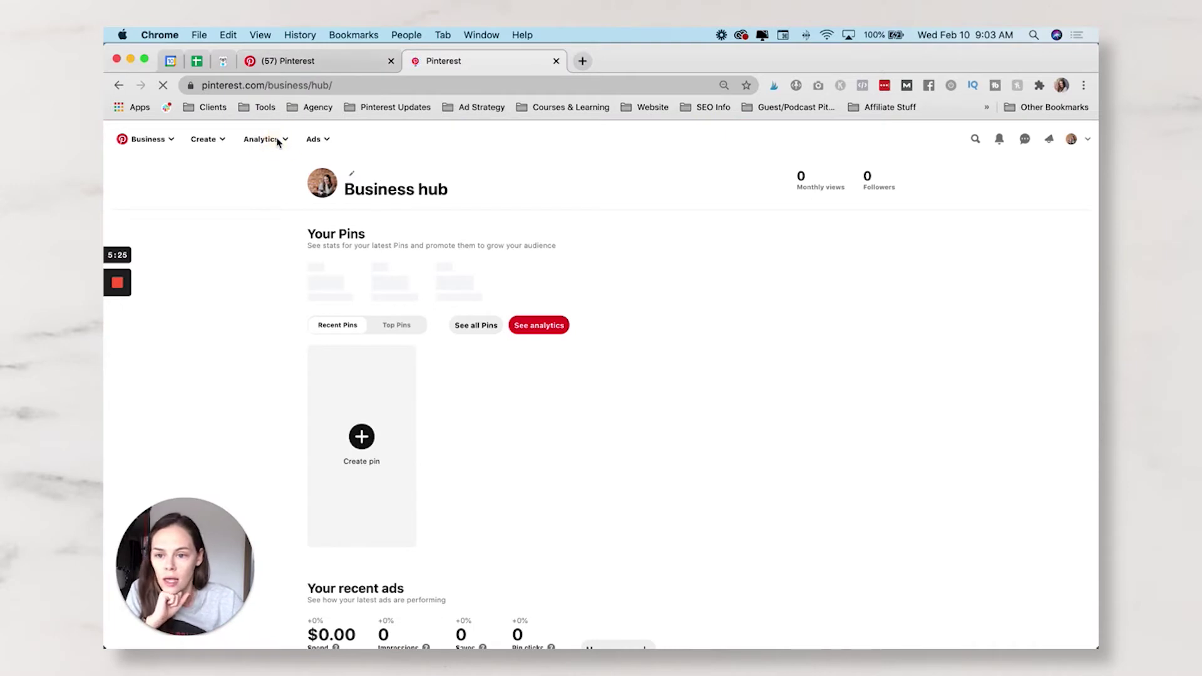
left_click(275, 139)
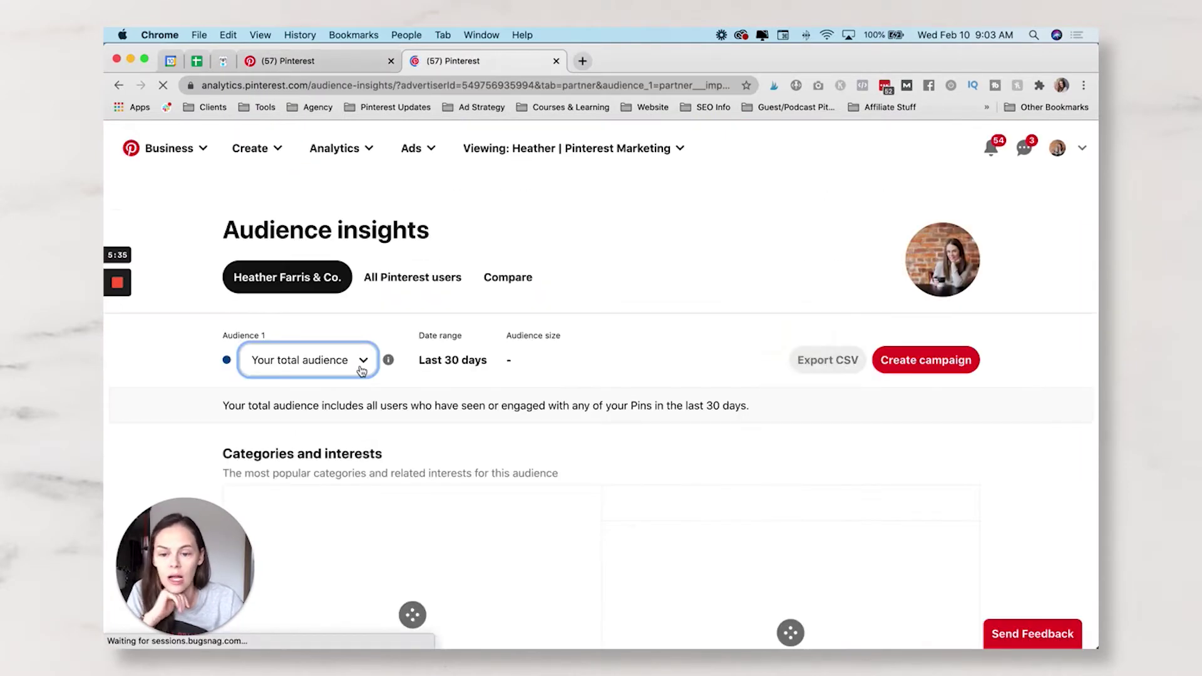
left_click(365, 370)
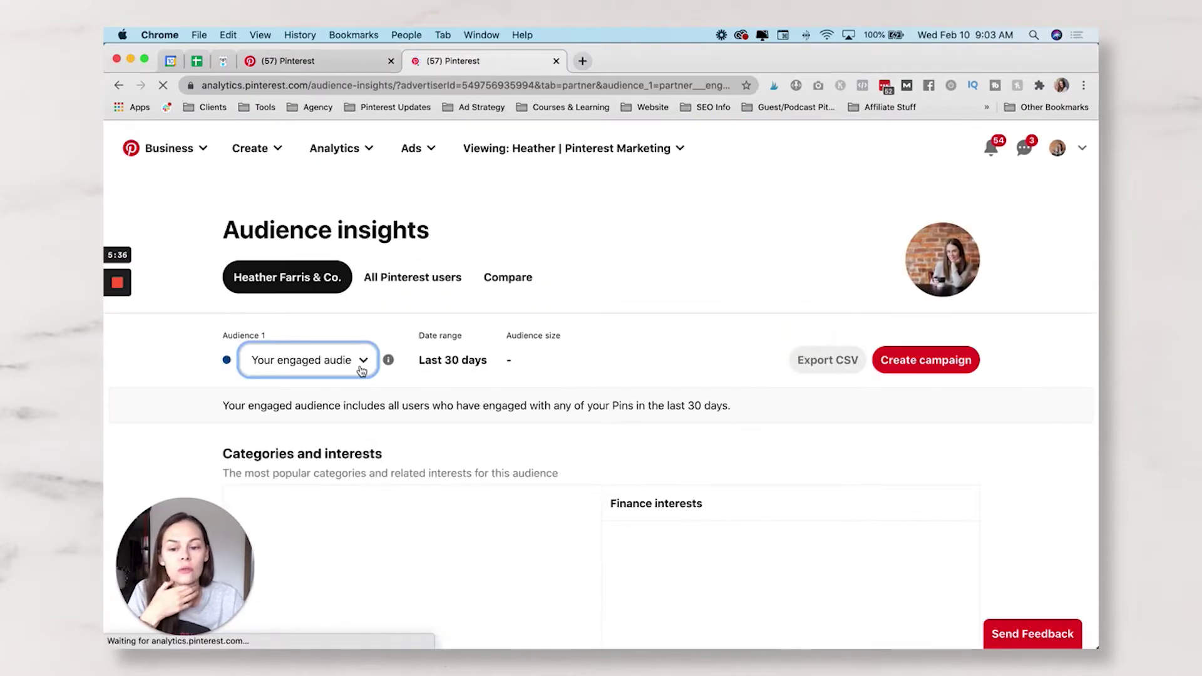
- Check the engaged audience's top categories in Audience insights and select the Finance and Quotes interests for the ad group
scroll(585, 359, "down", 4)
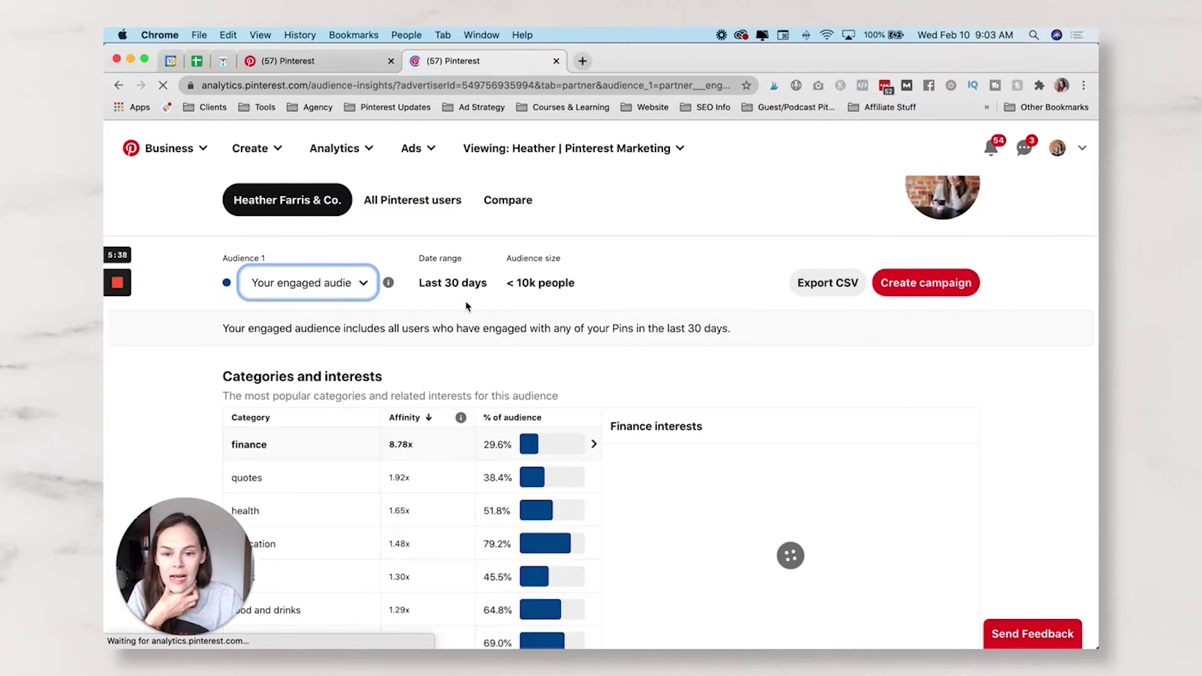
scroll(467, 306, "down", 1)
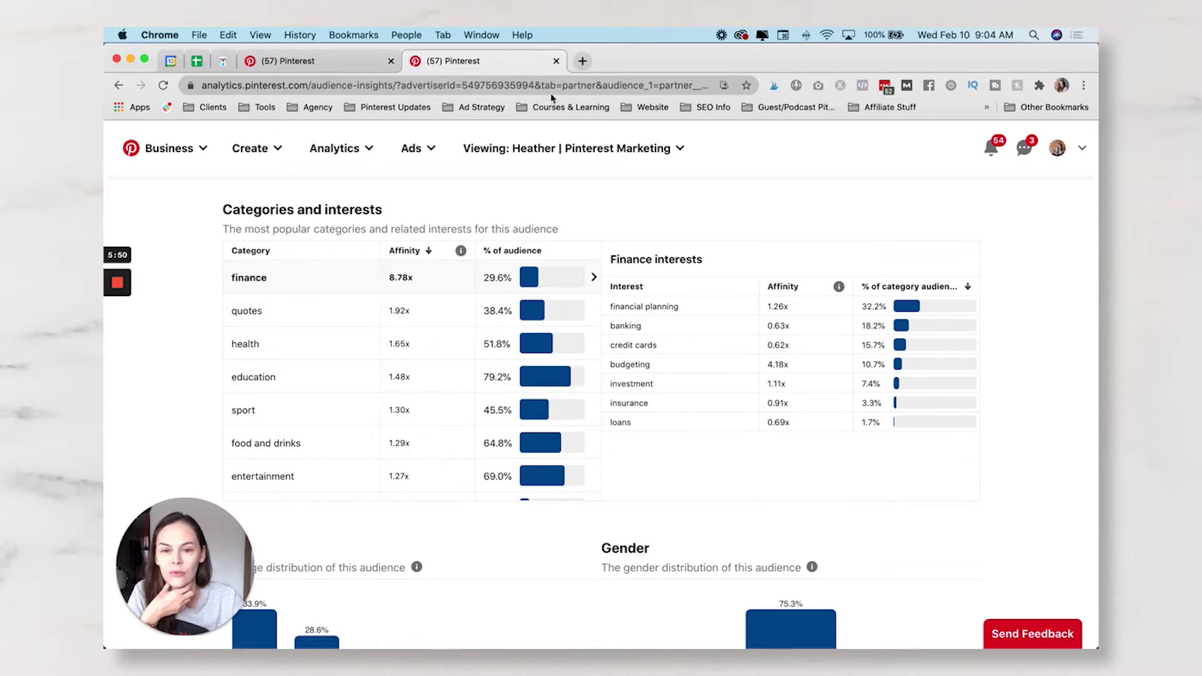
left_click(323, 67)
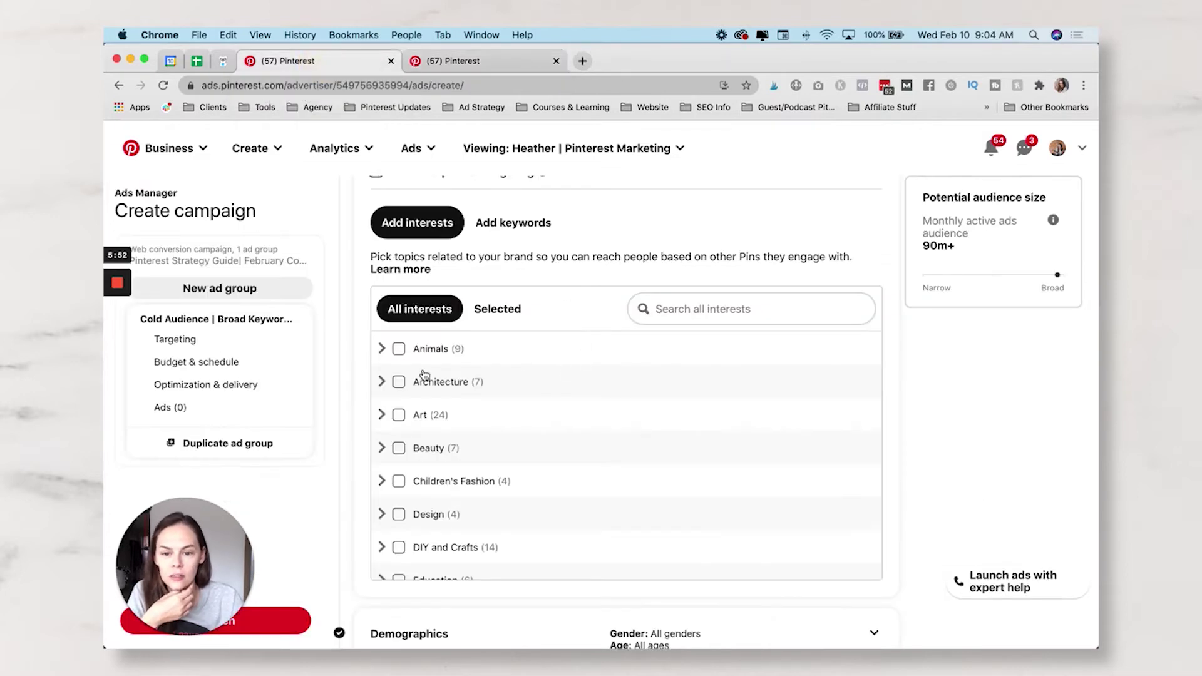
scroll(419, 366, "down", 3)
scroll(423, 363, "down", 3)
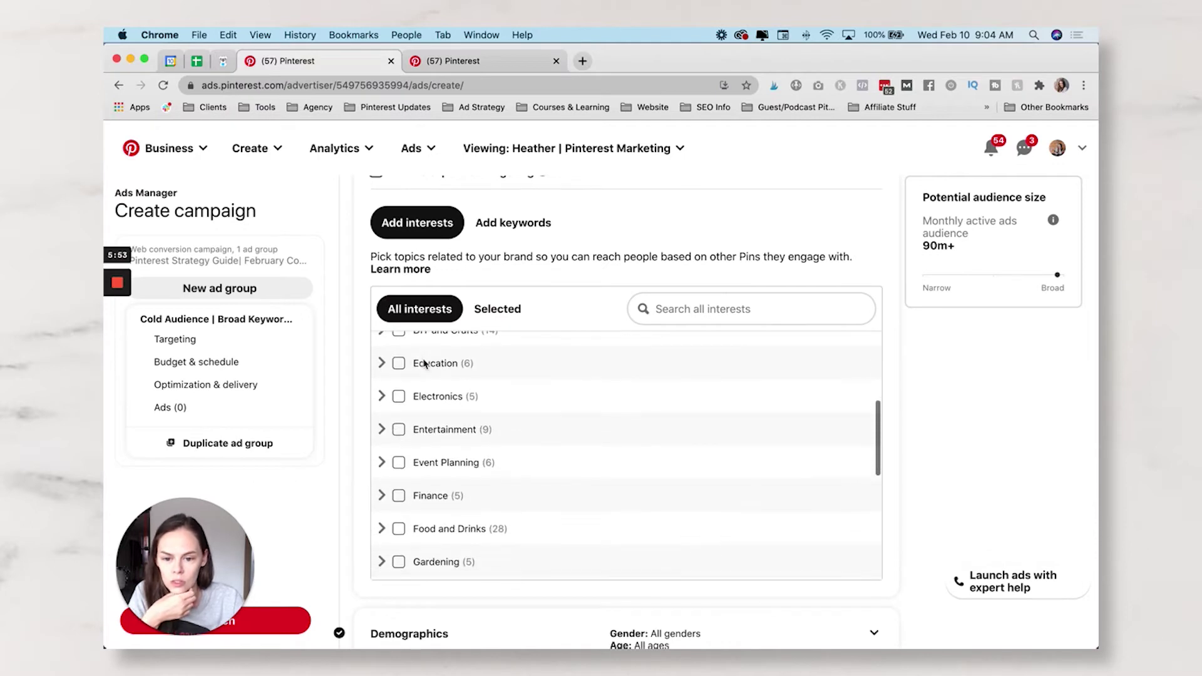
left_click(398, 470)
scroll(399, 472, "down", 5)
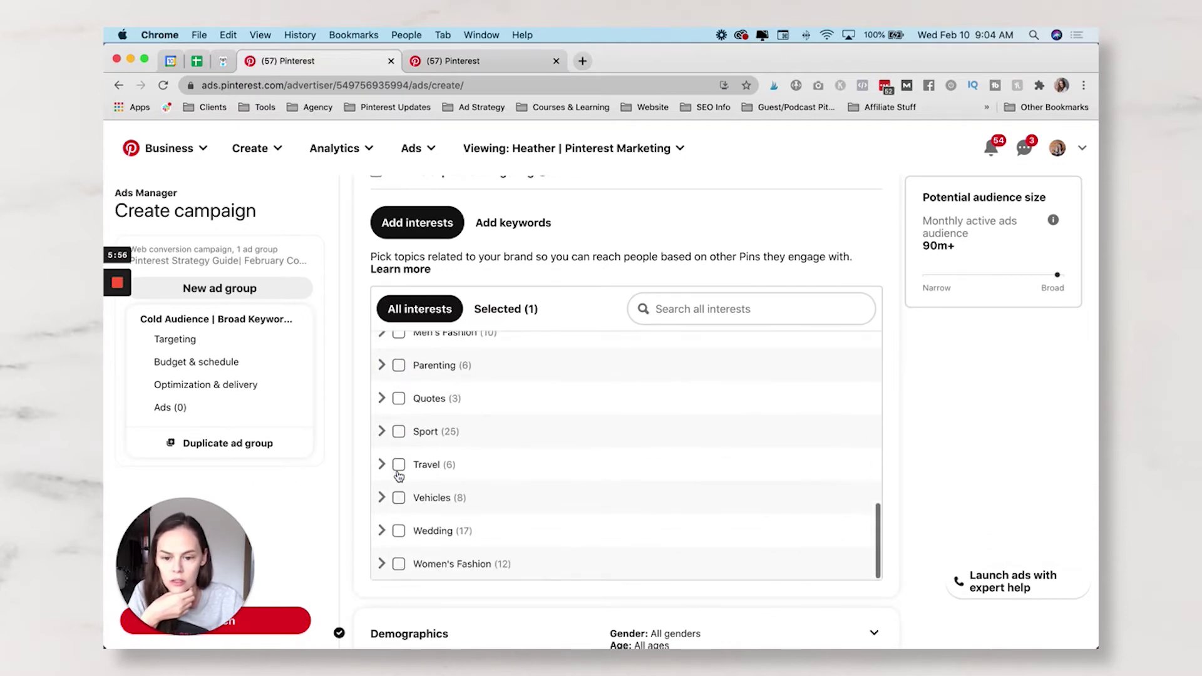
left_click(399, 398)
- Recheck the engaged audience's top categories and add the Health and Education interests to the ad group's targeting
key("ctrl+Tab")
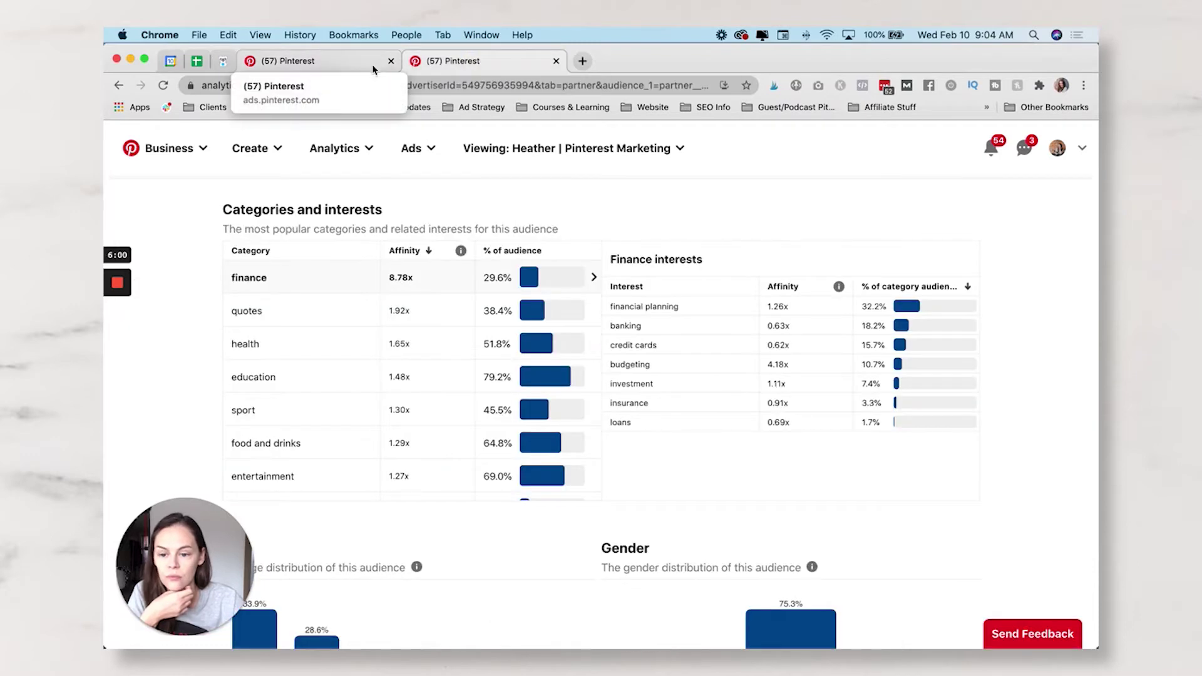
left_click(371, 64)
scroll(426, 401, "up", 2)
left_click(399, 424)
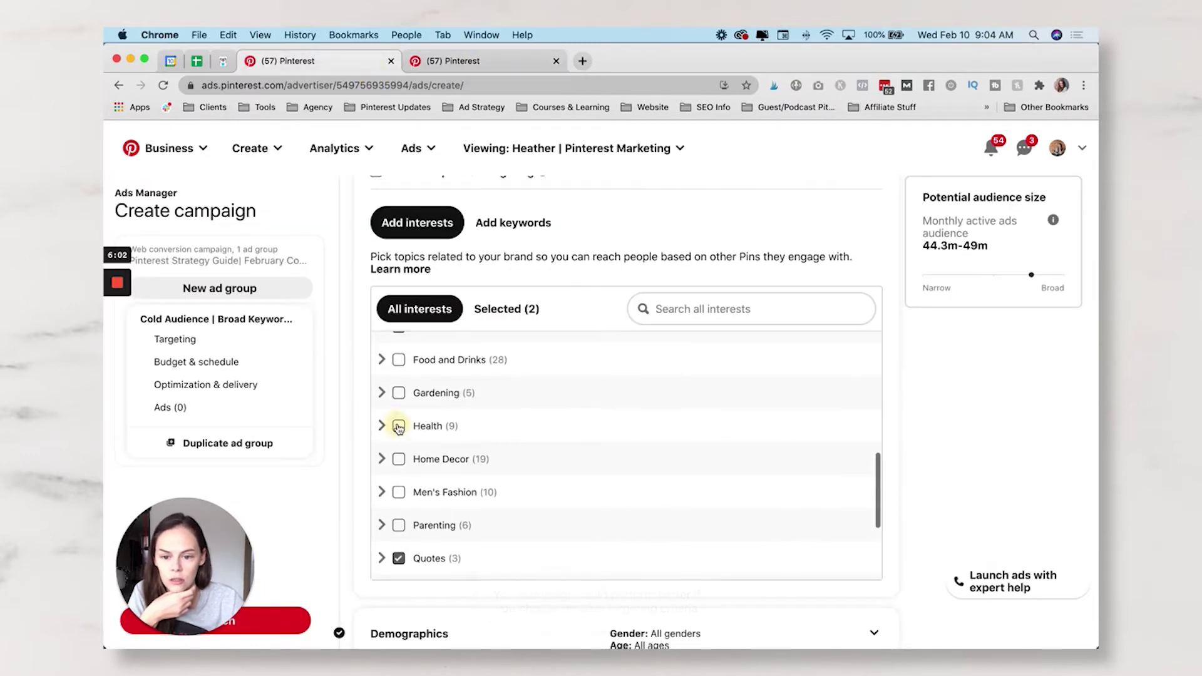
scroll(401, 419, "up", 3)
scroll(405, 366, "up", 3)
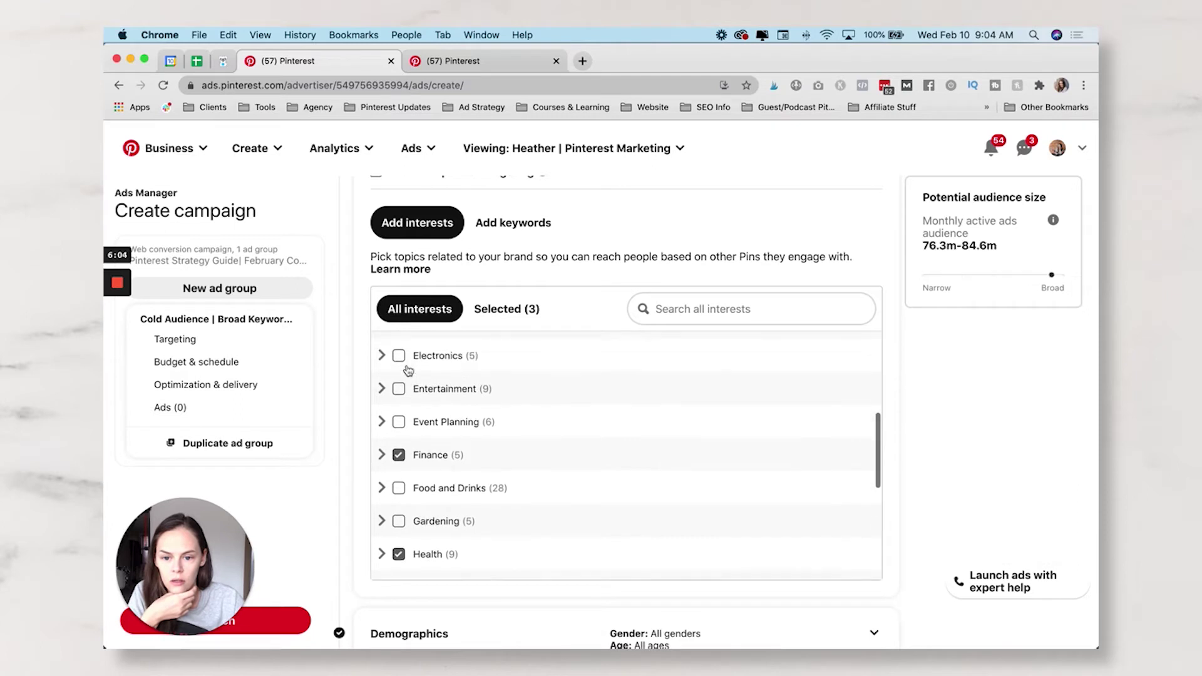
left_click(398, 378)
- Preview the Electronics sub-interests and read through the rest of the engaged audience's category list
left_click(382, 412)
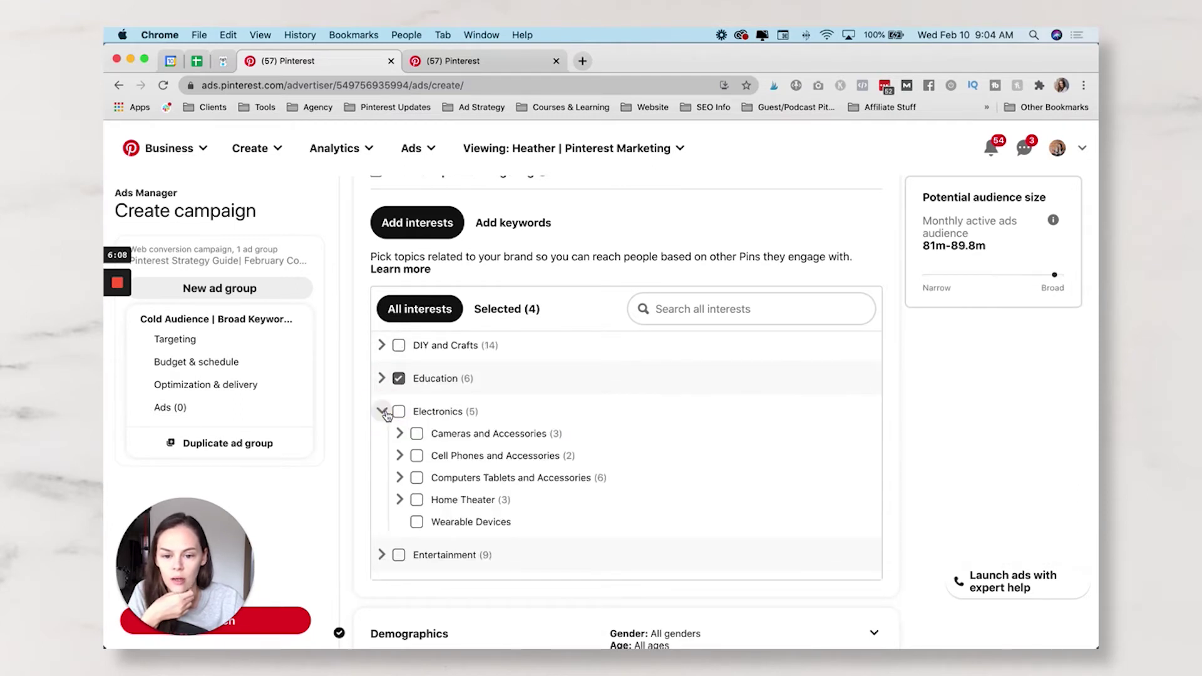
left_click(383, 412)
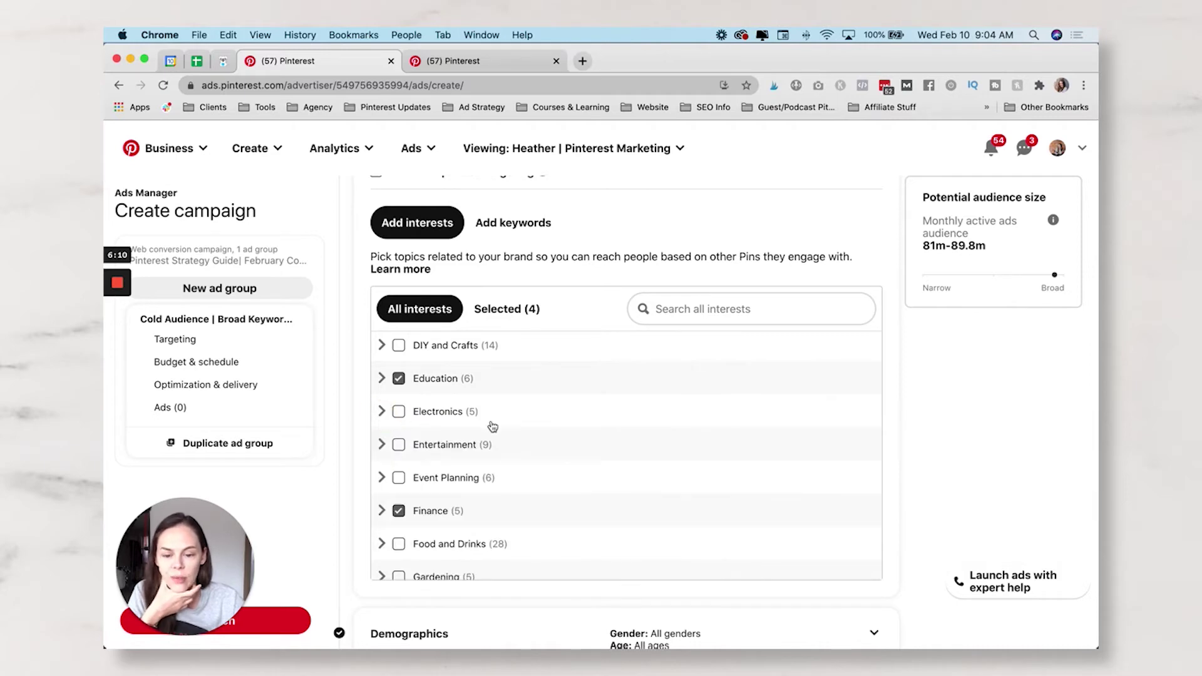
left_click(499, 62)
scroll(338, 385, "down", 5)
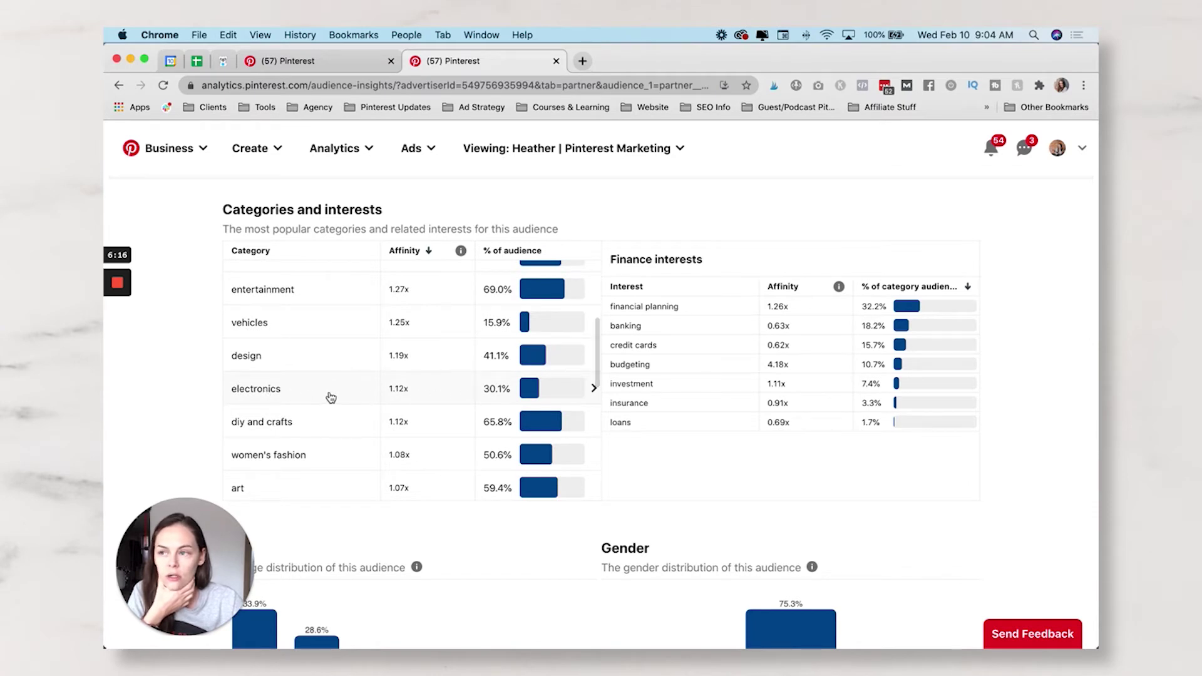
scroll(326, 401, "up", 5)
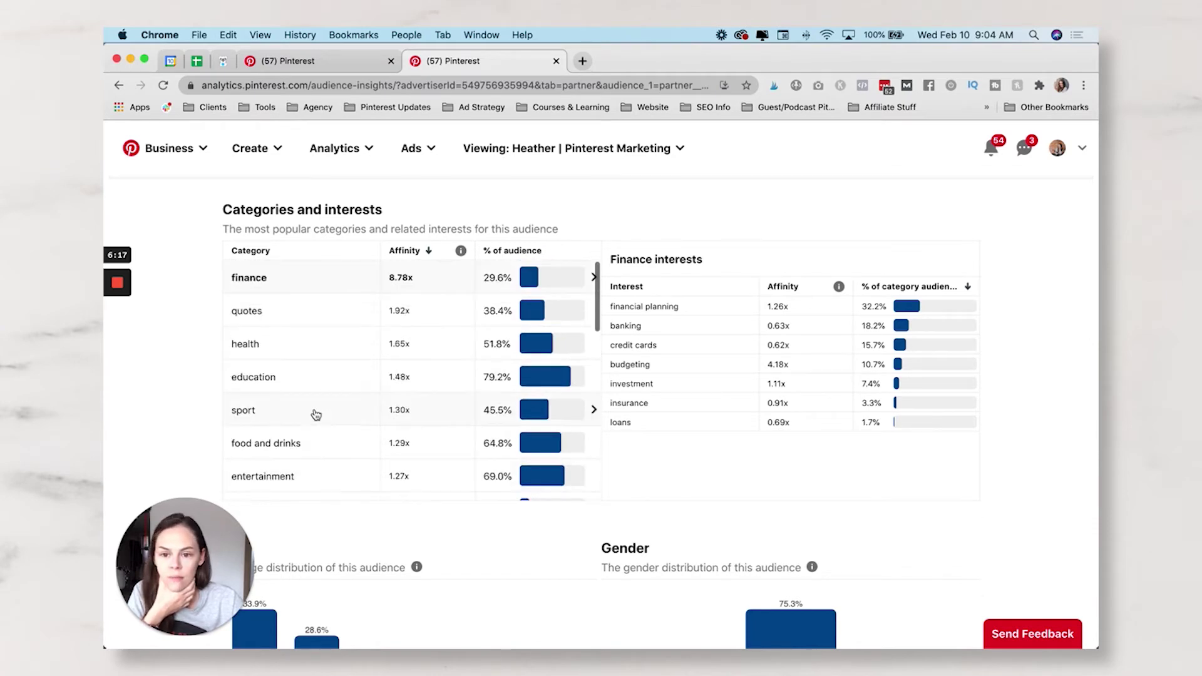
- Look over the ad group's demographics, ad placement and budget sections in the campaign setup
left_click(319, 60)
scroll(539, 269, "down", 8)
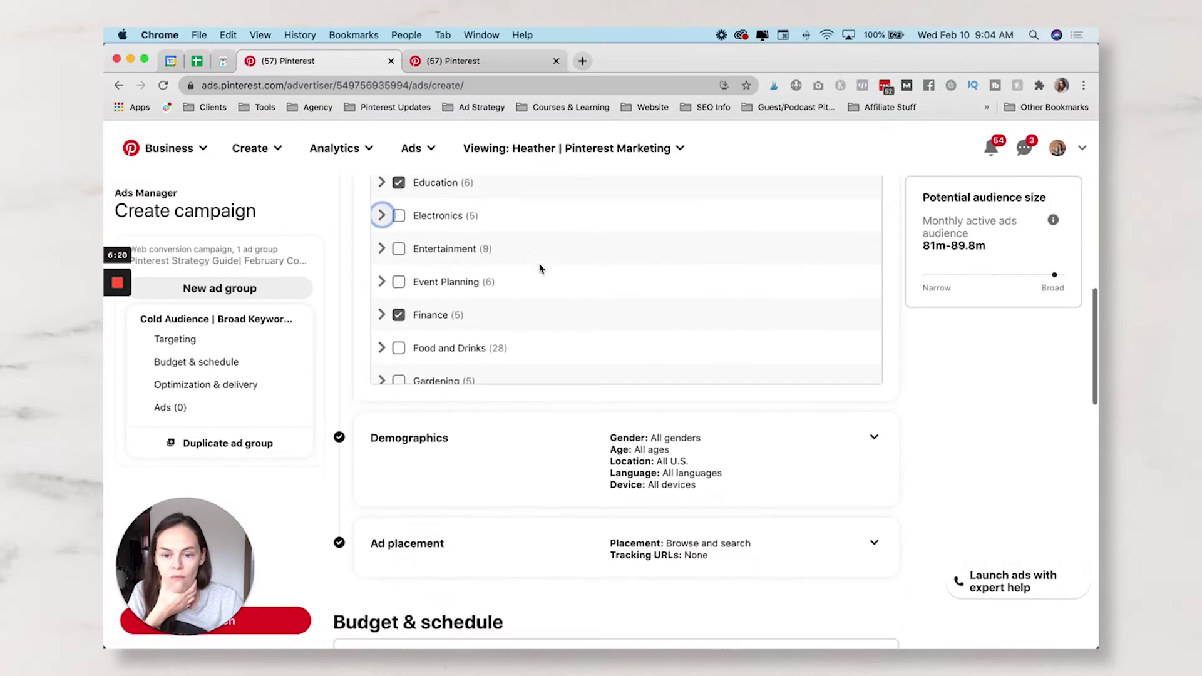
scroll(495, 397, "down", 4)
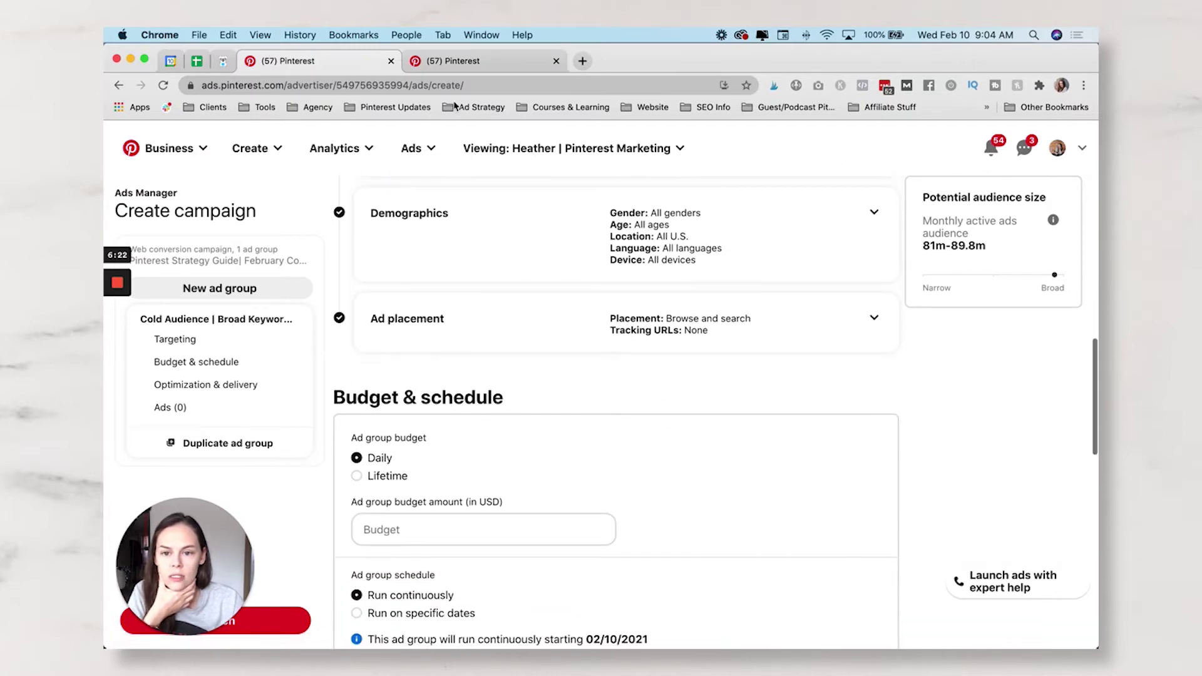
- Review the engaged audience's age, gender, location and device breakdowns in Audience insights
left_click(476, 60)
scroll(541, 327, "down", 3)
scroll(694, 338, "down", 7)
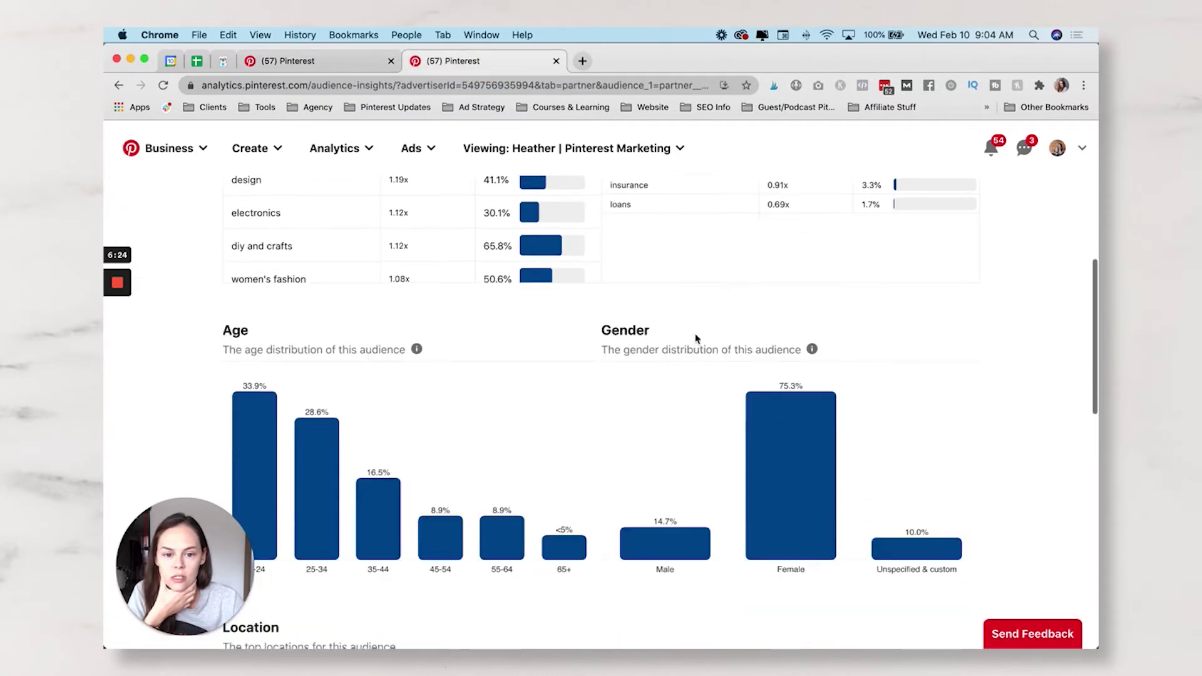
scroll(677, 338, "up", 3)
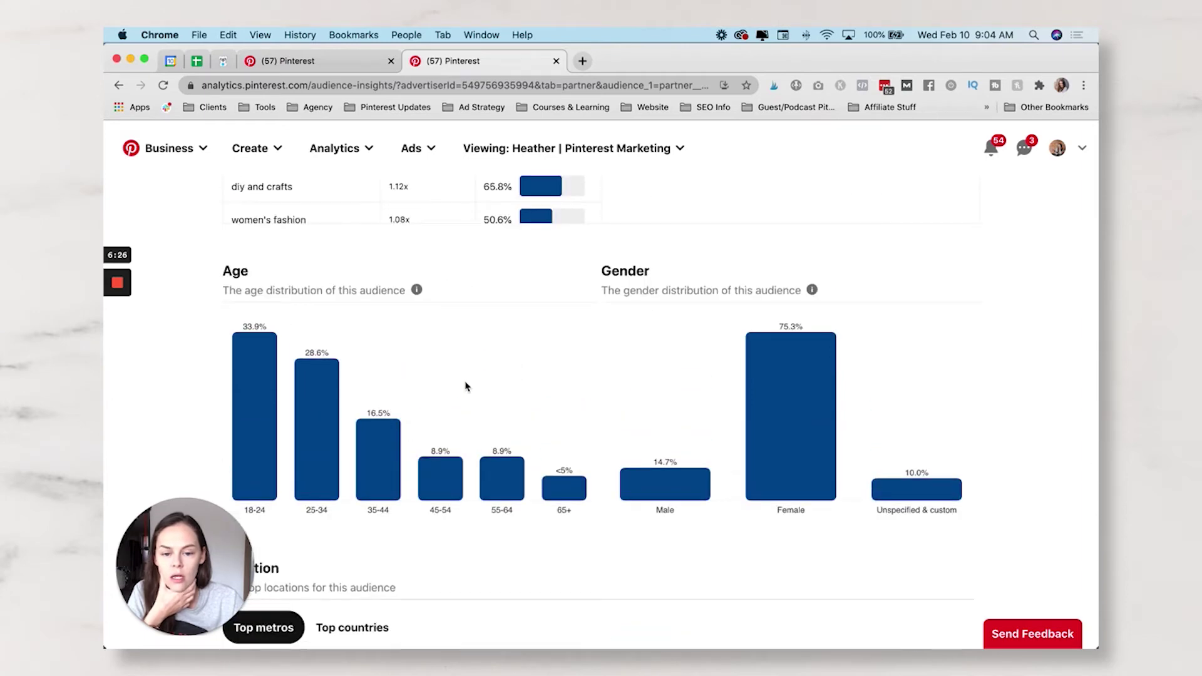
scroll(467, 386, "down", 2)
scroll(466, 385, "up", 1)
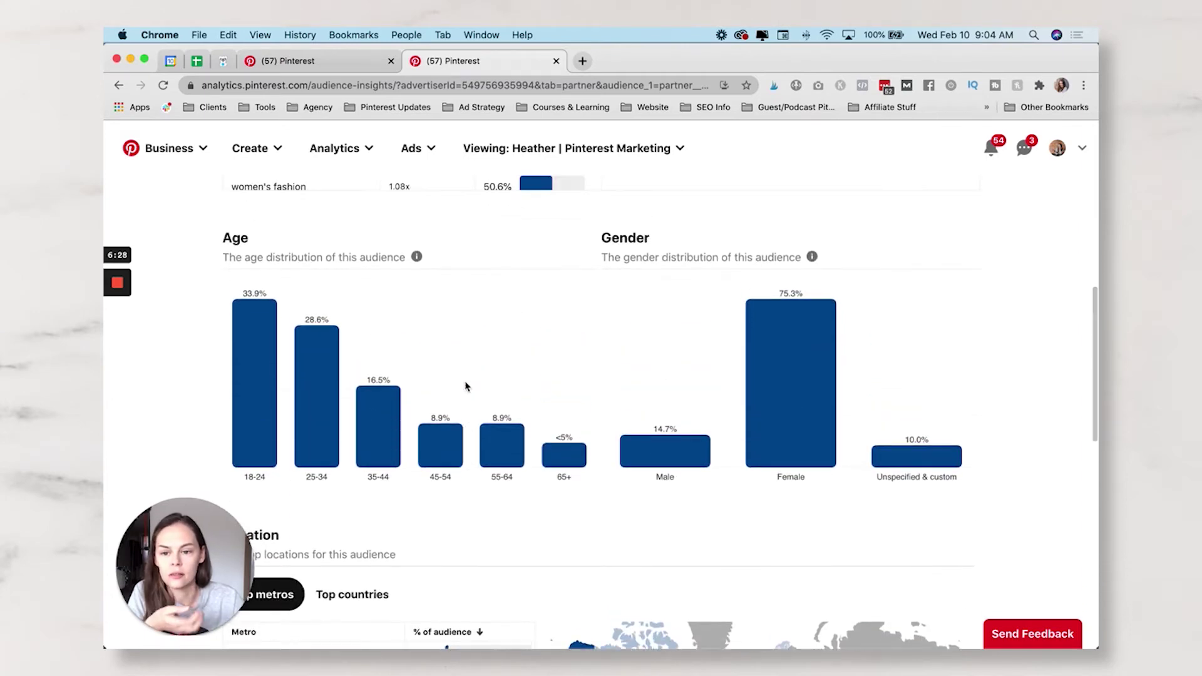
scroll(466, 387, "down", 1)
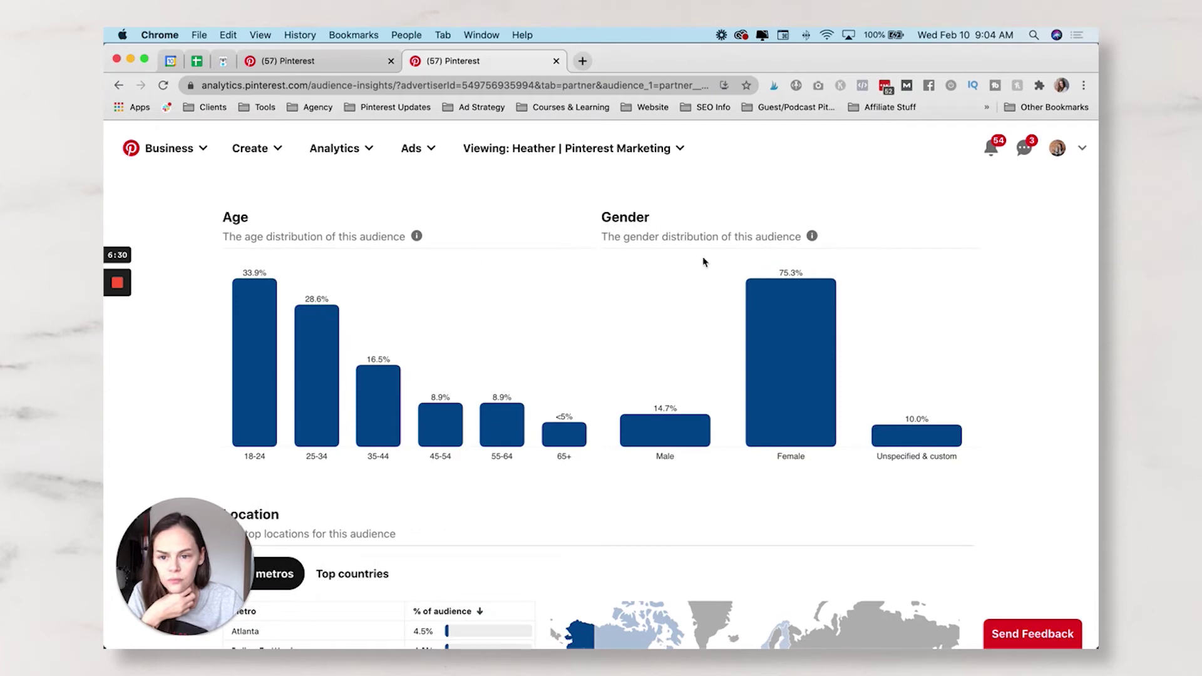
scroll(415, 383, "down", 5)
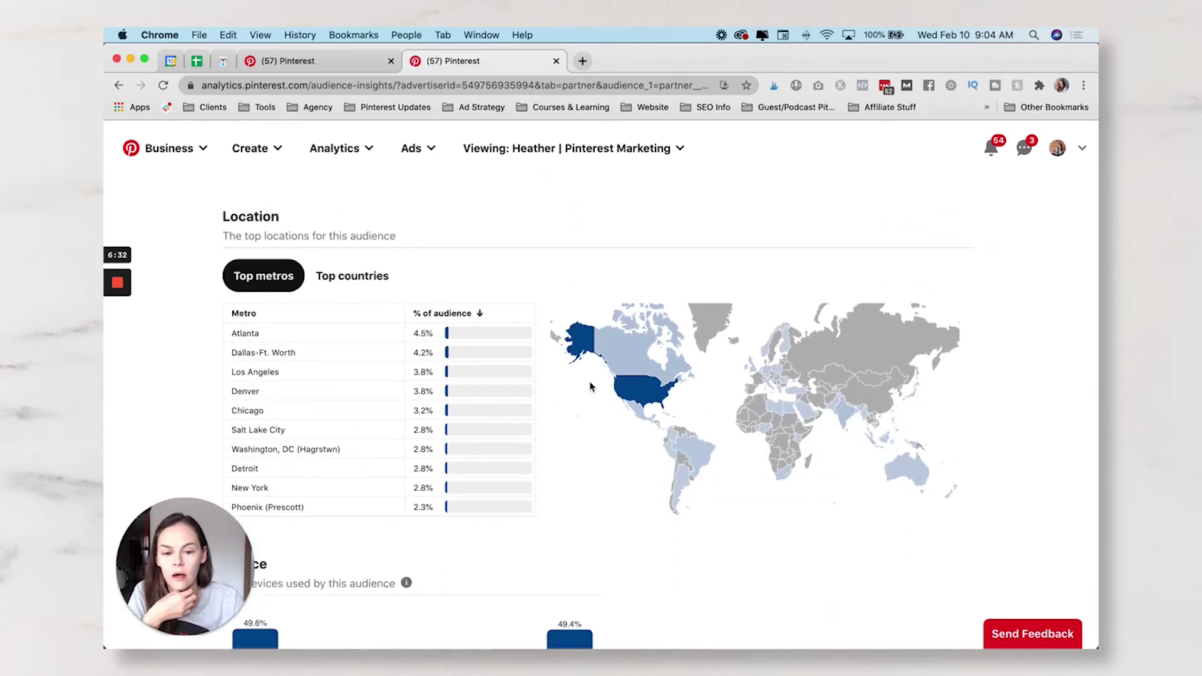
scroll(588, 388, "down", 2)
scroll(676, 308, "down", 5)
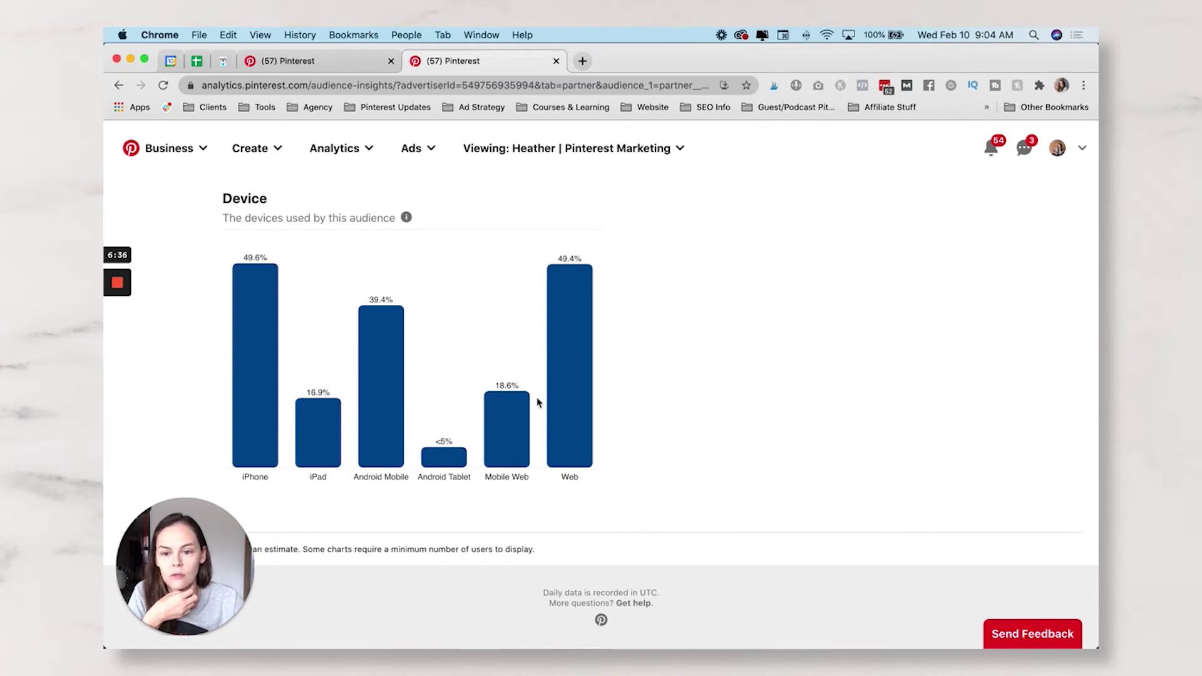
- Return to the campaign setup and set the ad group's daily budget to 20.00 USD
left_click(347, 62)
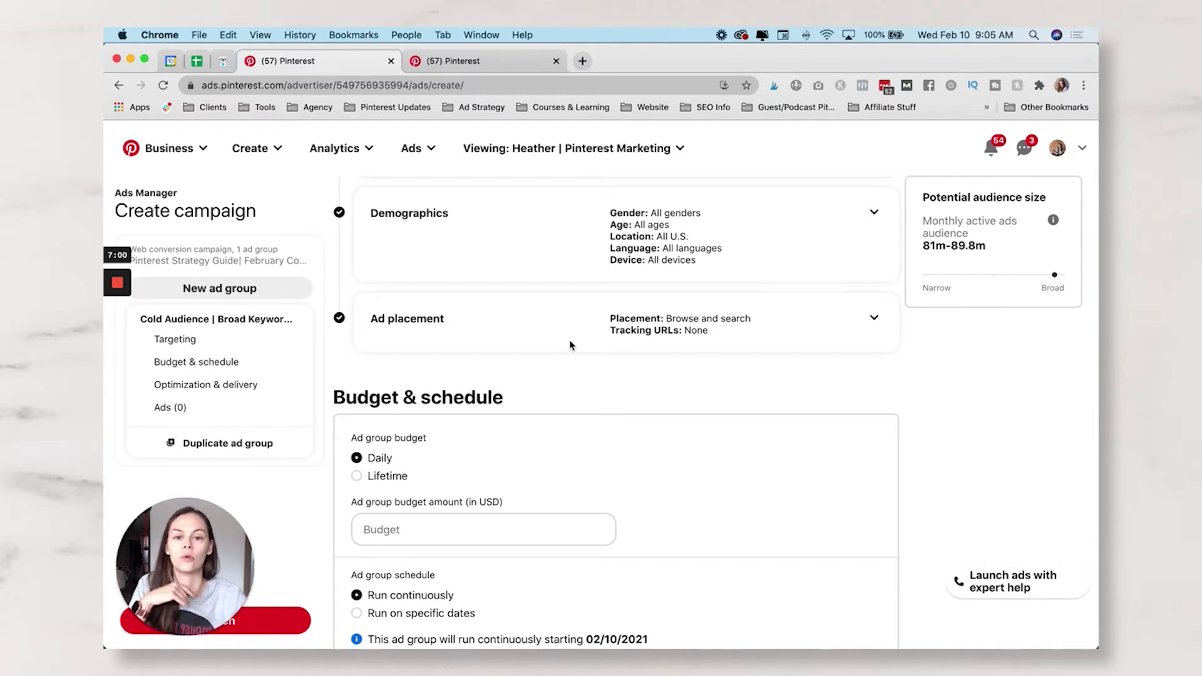
scroll(570, 345, "down", 5)
left_click(542, 371)
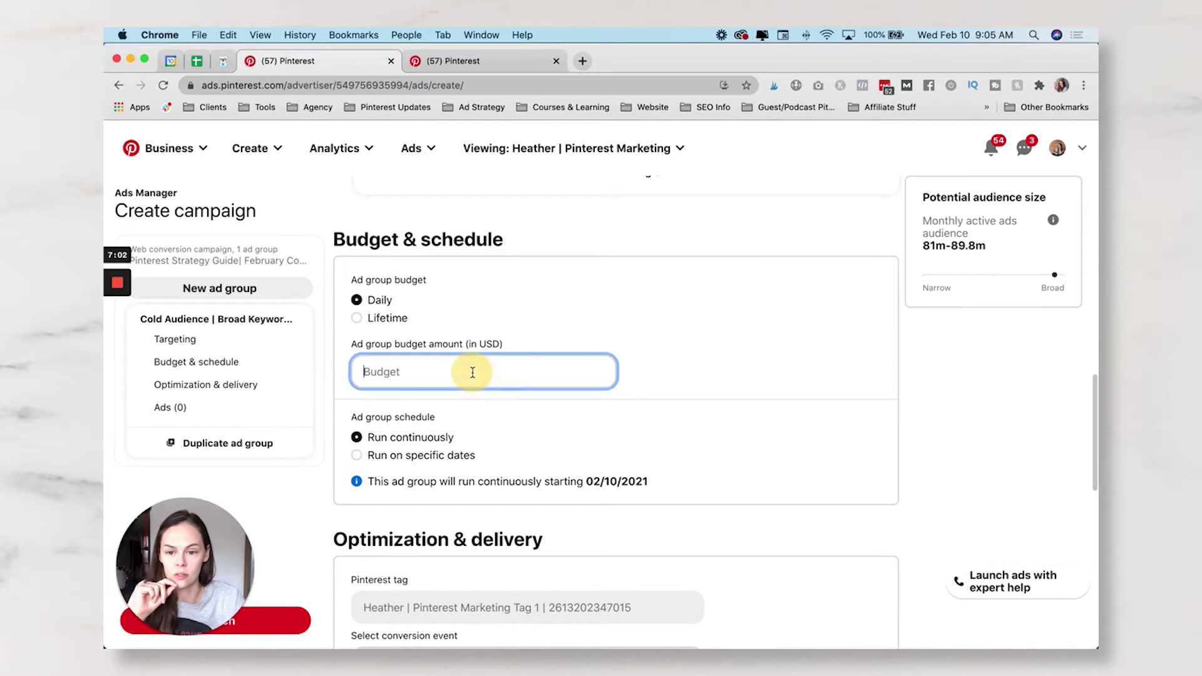
type("200")
key("BackSpace")
type("0")
key("BackSpace")
type(".")
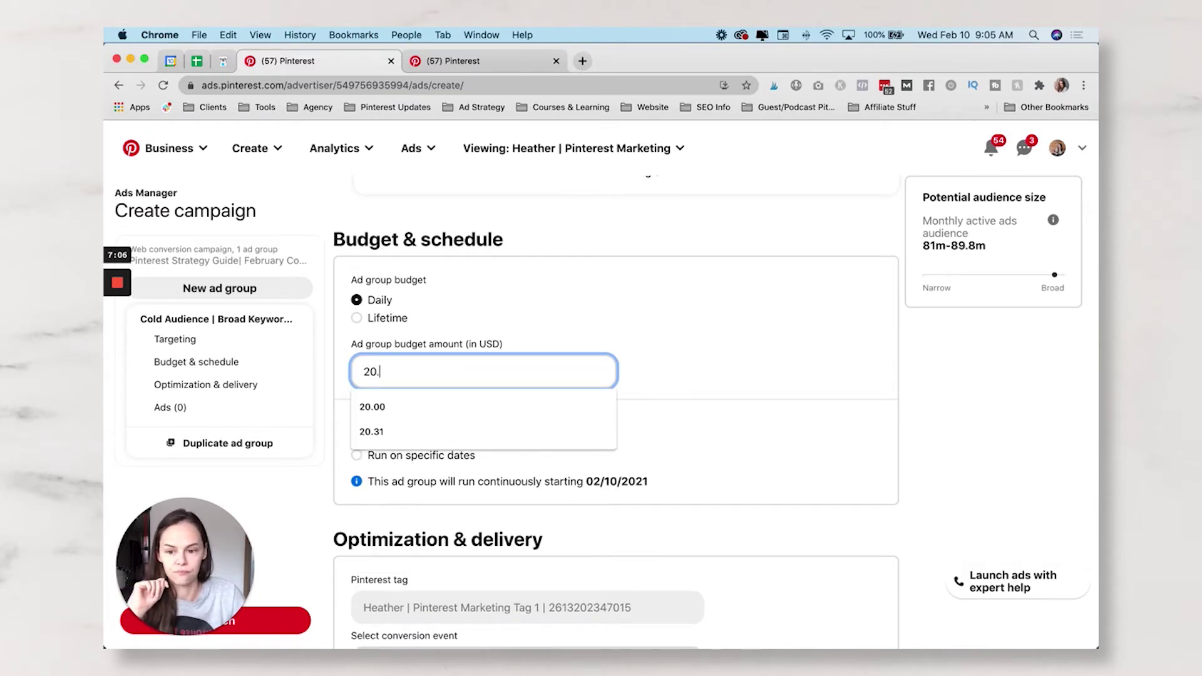
type("00")
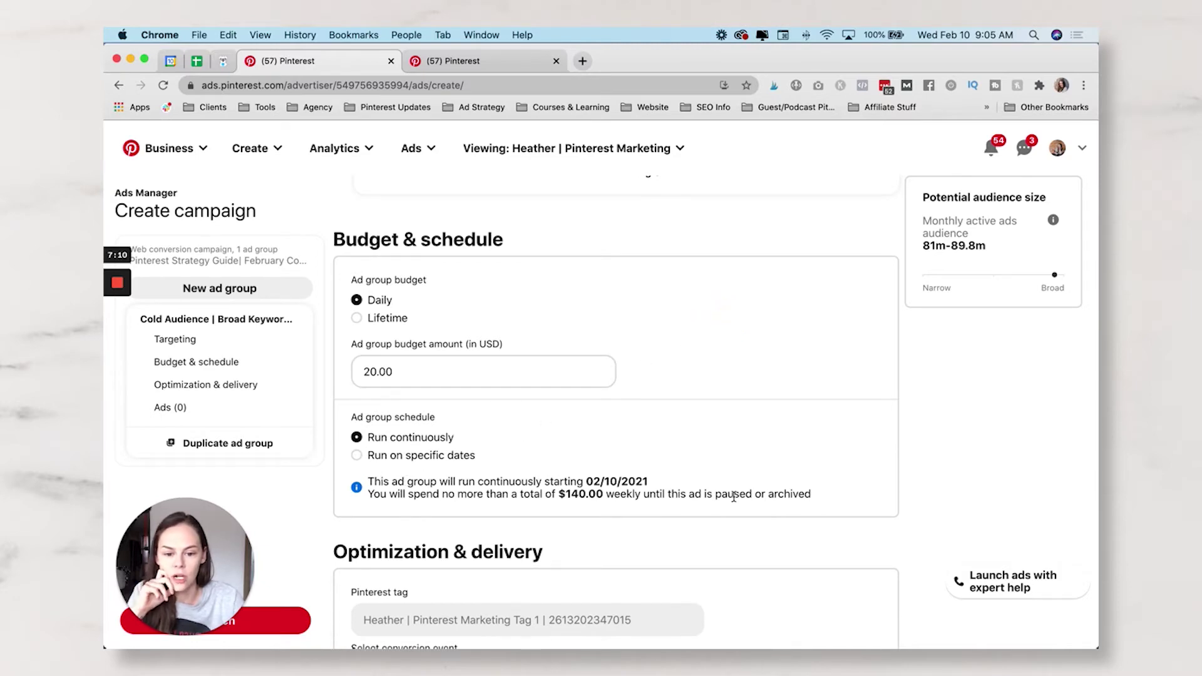
- Check the ad group's conversion event setting, keeping Signup as the event
scroll(446, 399, "down", 5)
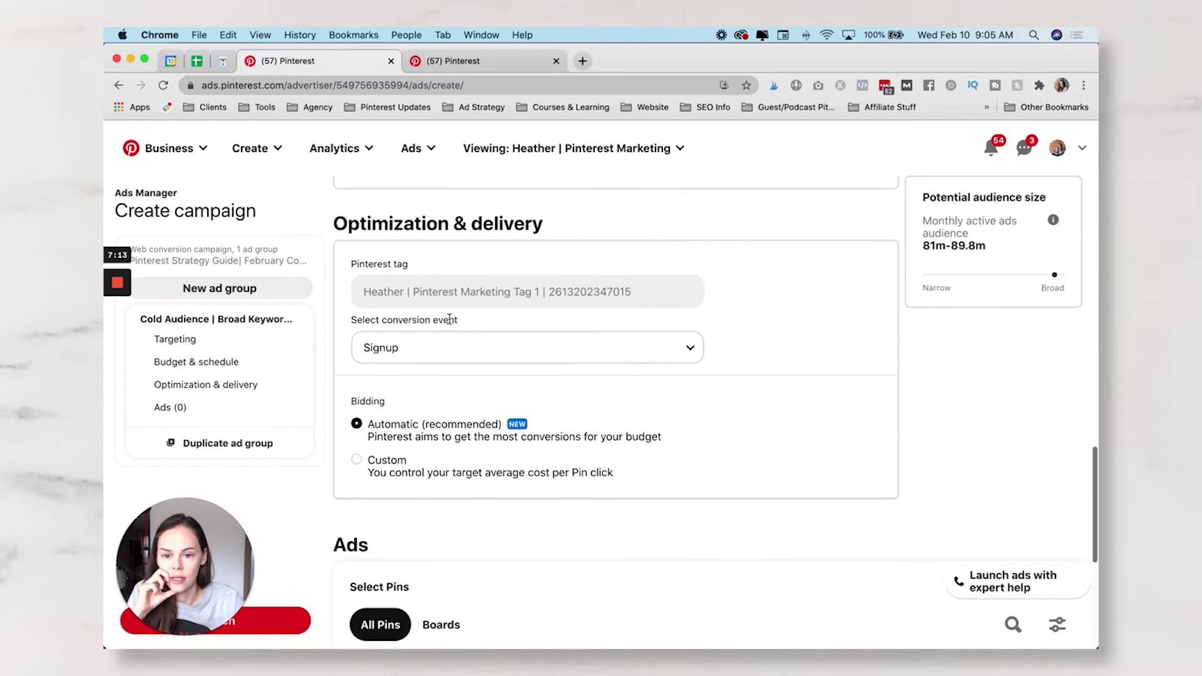
left_click(466, 346)
left_click(468, 348)
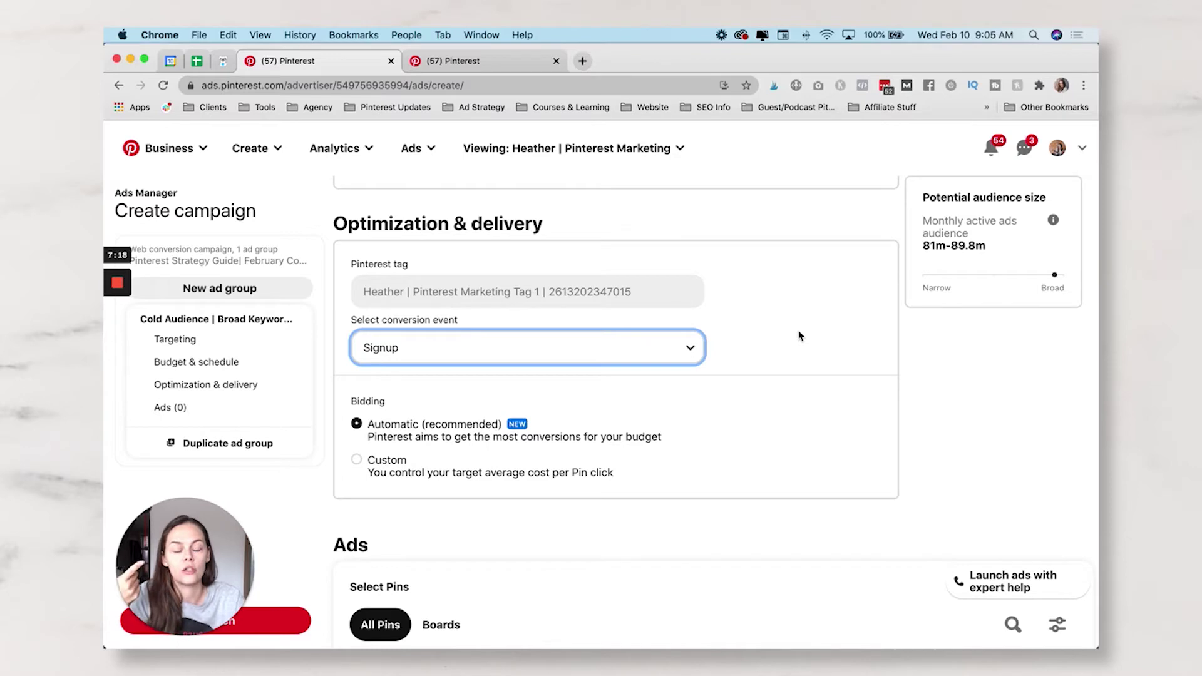
- Browse the eligible Pins and select three for the ads, including the "Sick of social media?" free strategy guide Pin
scroll(799, 336, "down", 4)
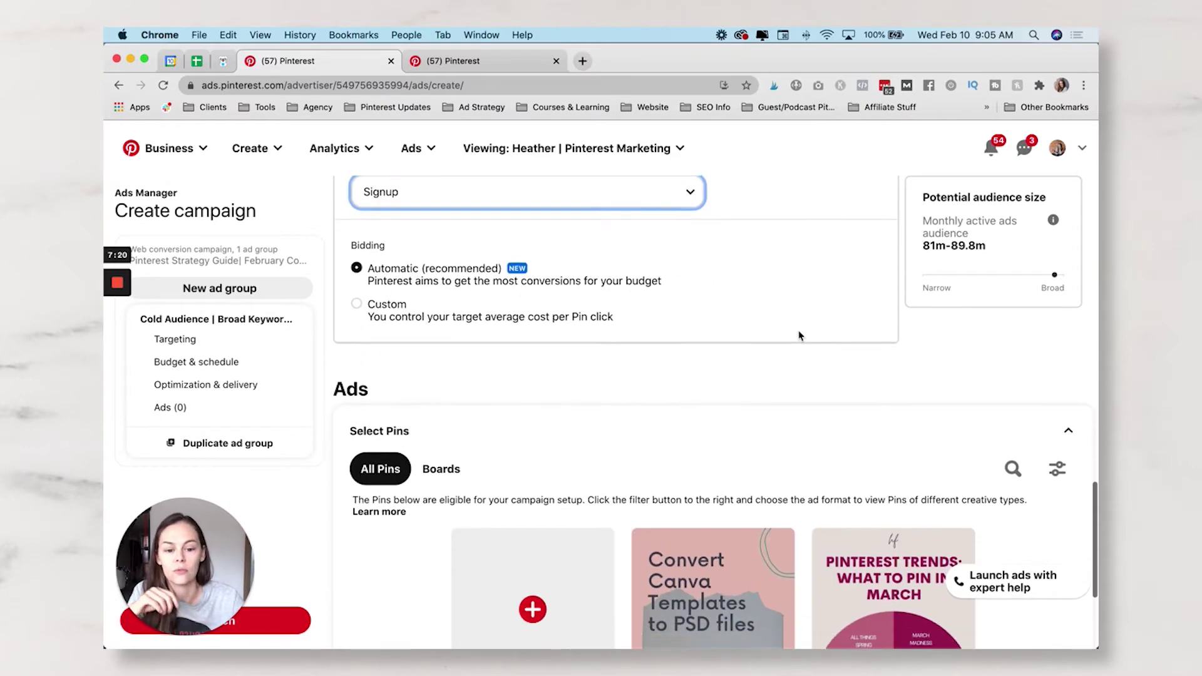
scroll(765, 339, "down", 2)
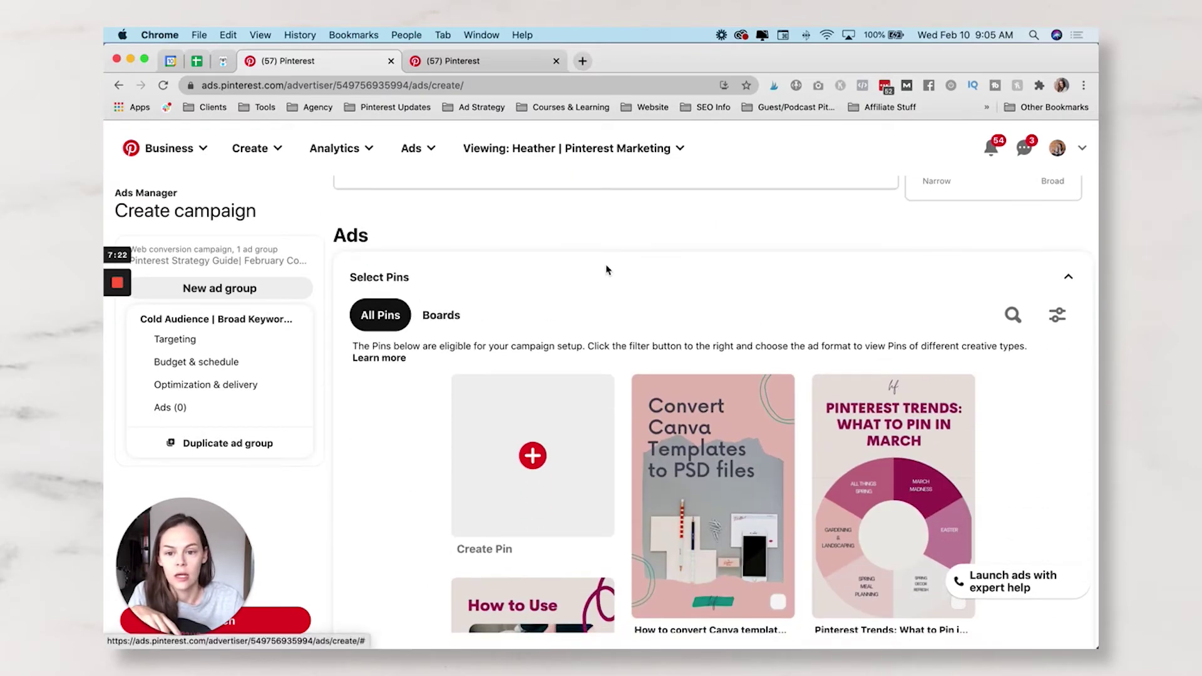
scroll(608, 272, "down", 1)
scroll(622, 368, "down", 3)
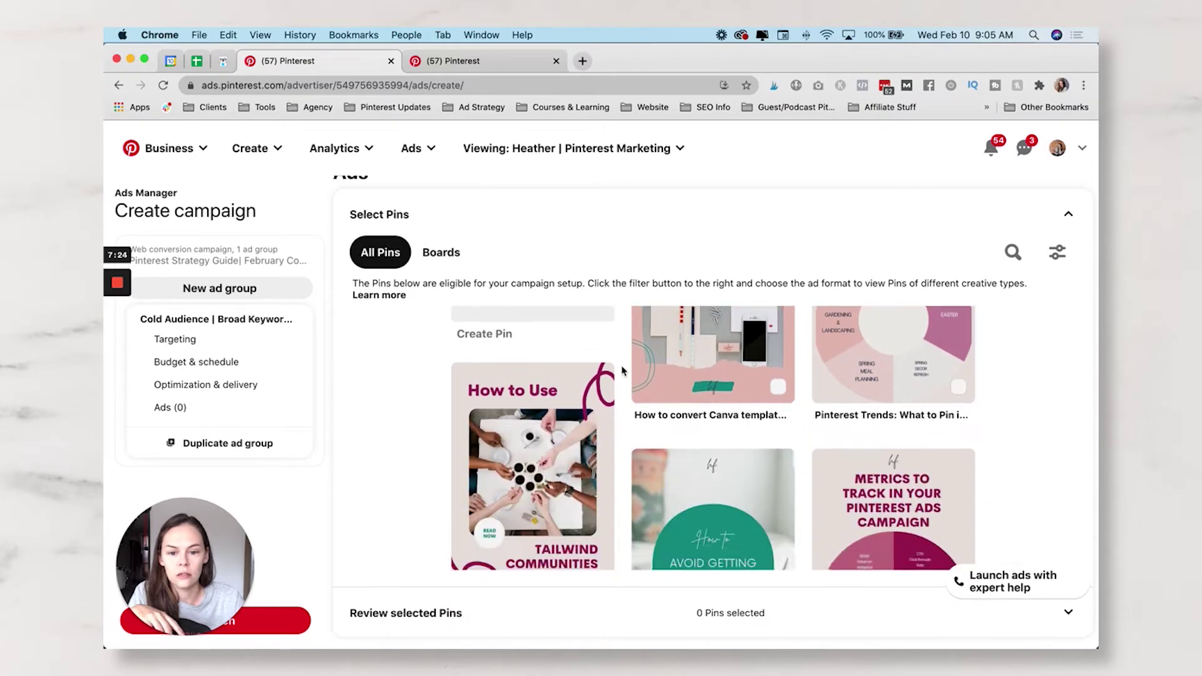
scroll(621, 373, "up", 3)
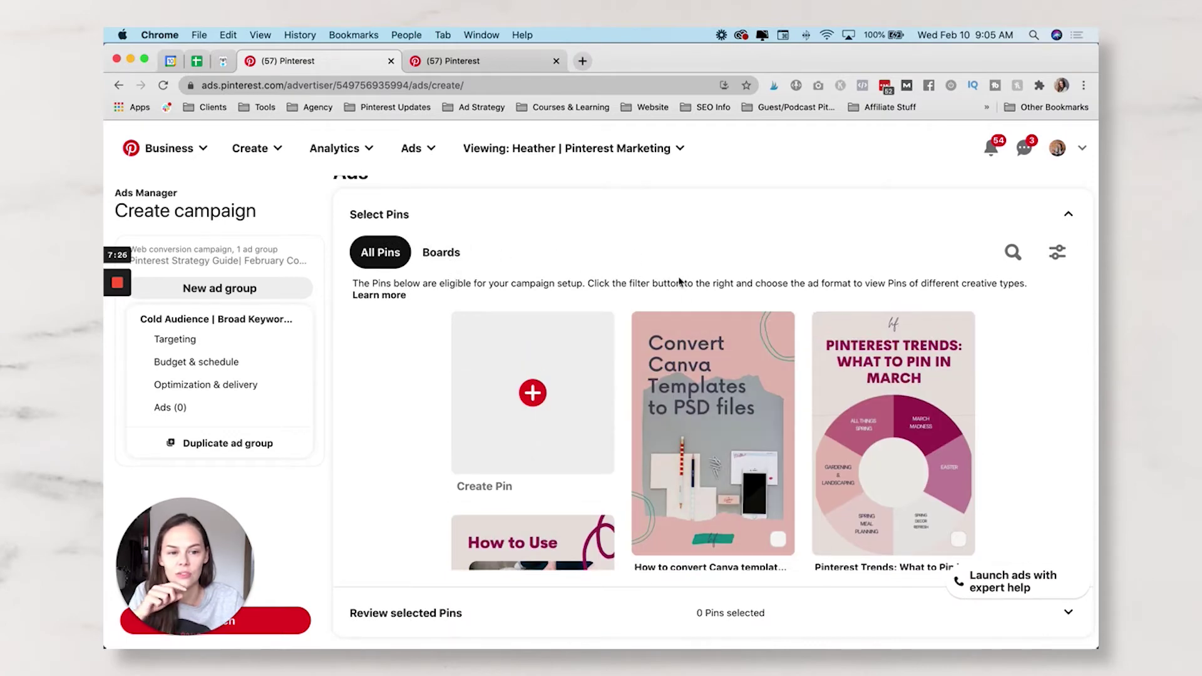
scroll(671, 371, "down", 6)
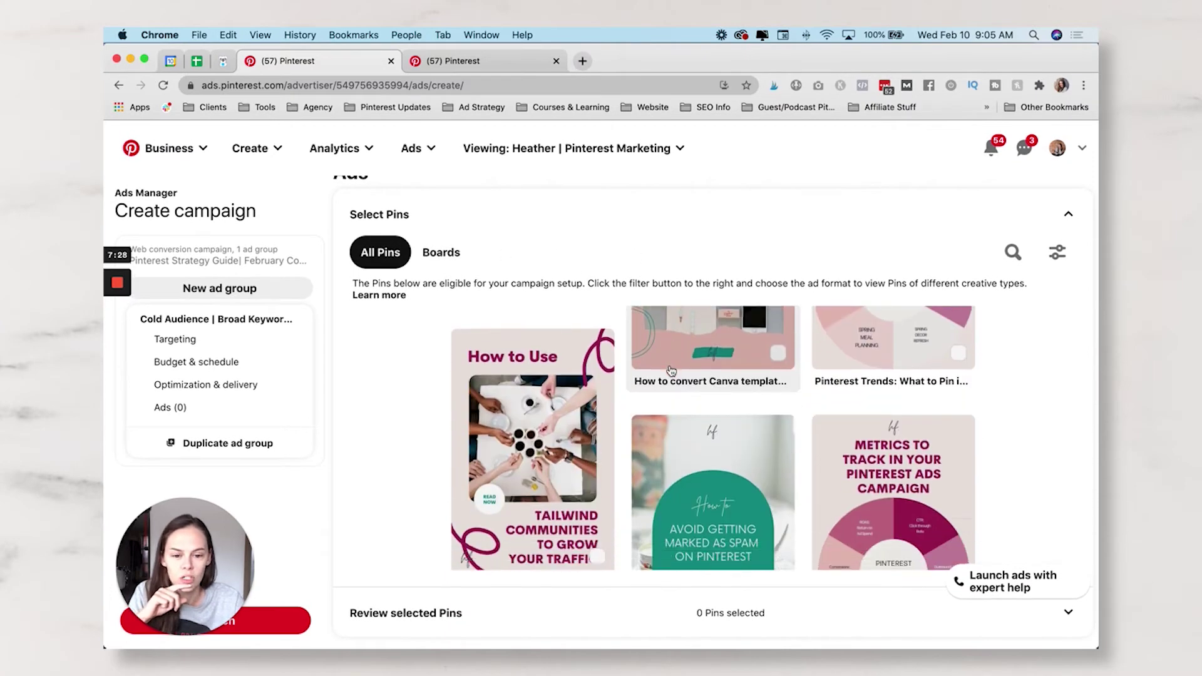
scroll(671, 371, "up", 1)
scroll(672, 370, "down", 4)
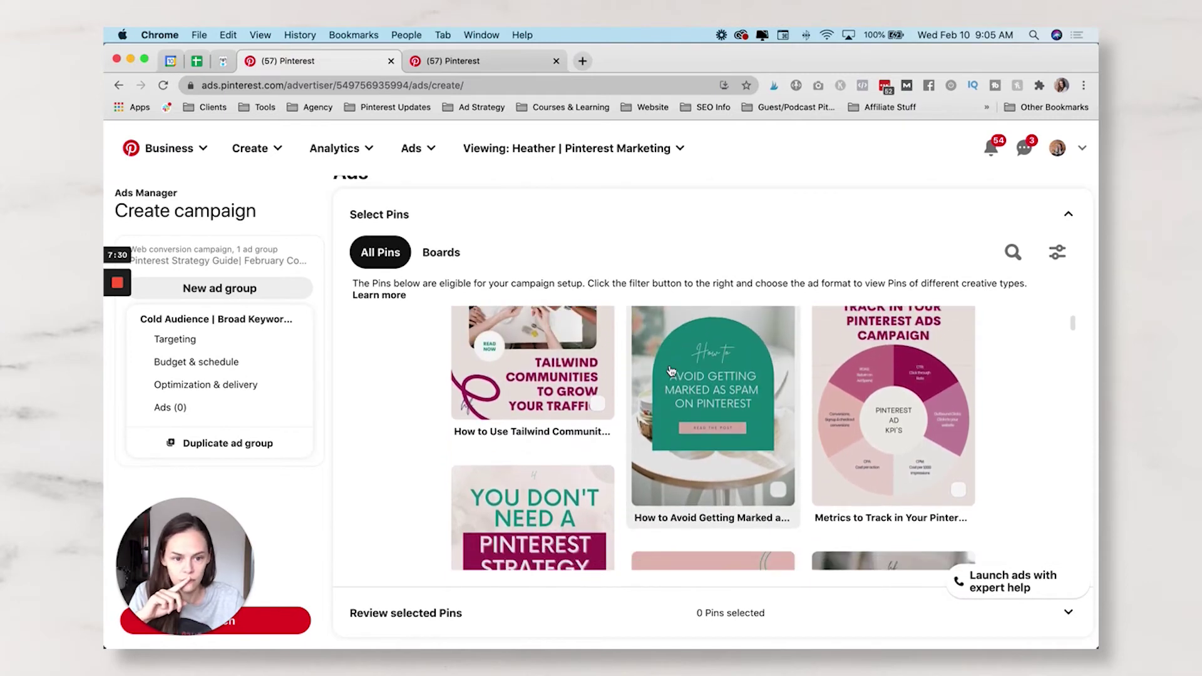
scroll(706, 414, "up", 1)
scroll(751, 407, "down", 3)
scroll(775, 399, "down", 3)
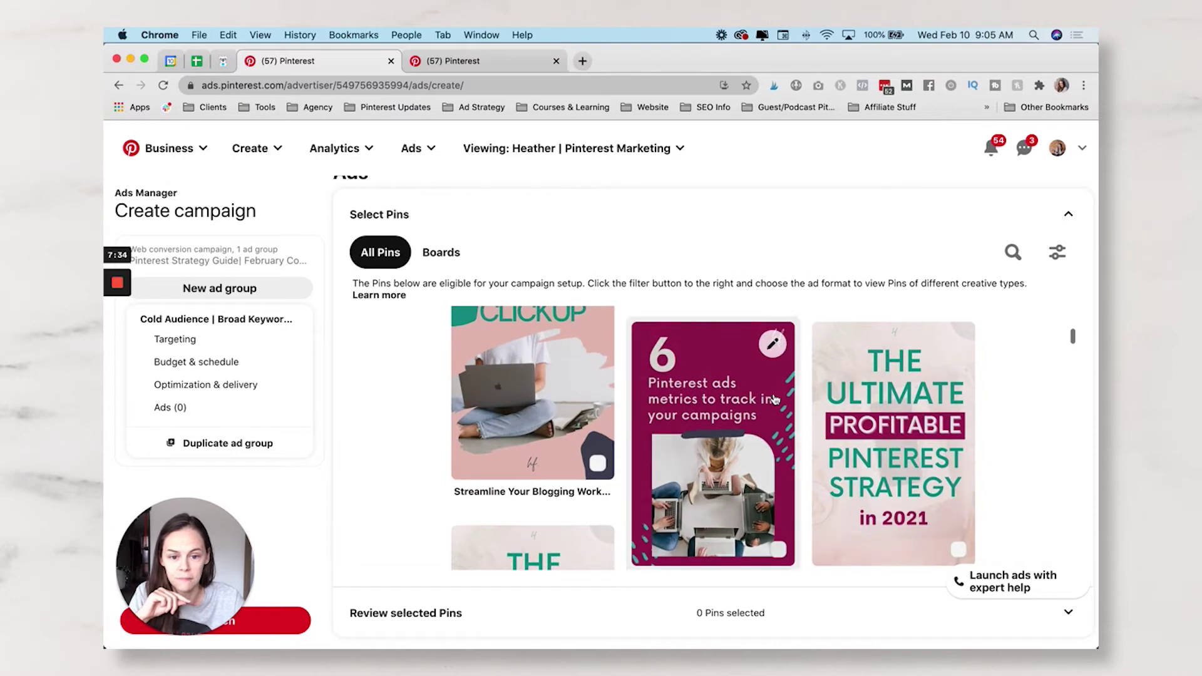
left_click(856, 415)
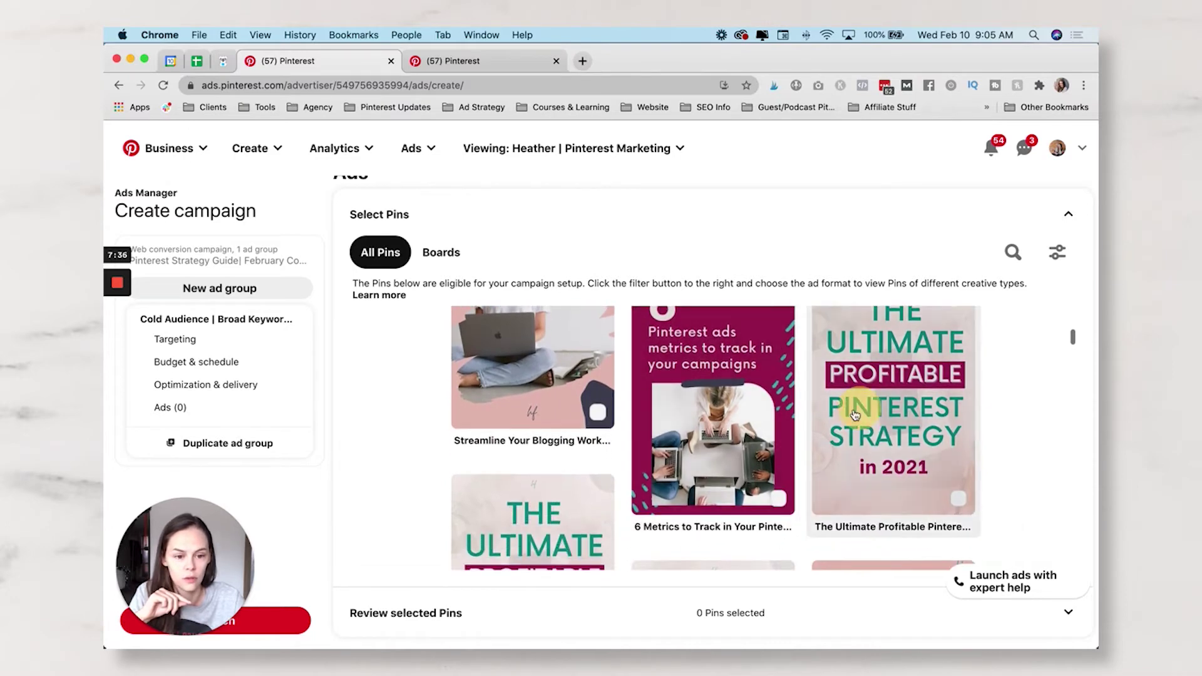
scroll(855, 415, "down", 3)
scroll(575, 413, "up", 3)
scroll(575, 413, "down", 3)
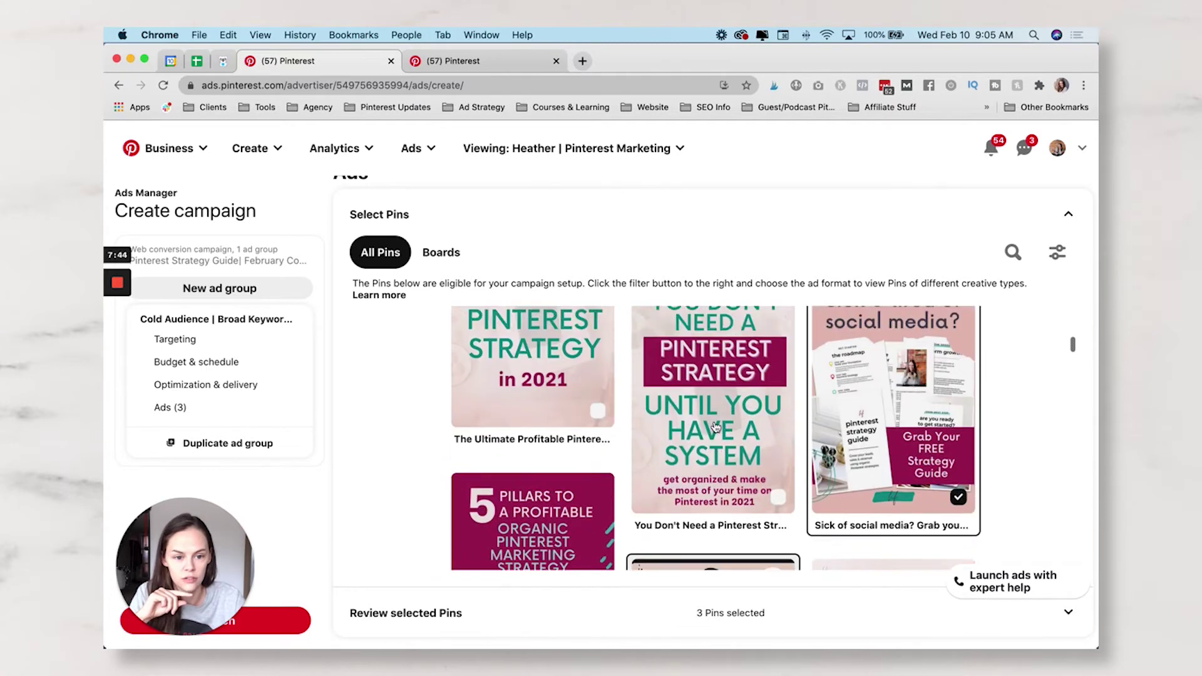
- Look through the eligible Pins again, comparing the three selected Pins with the others on offer
scroll(716, 428, "down", 3)
scroll(765, 449, "up", 5)
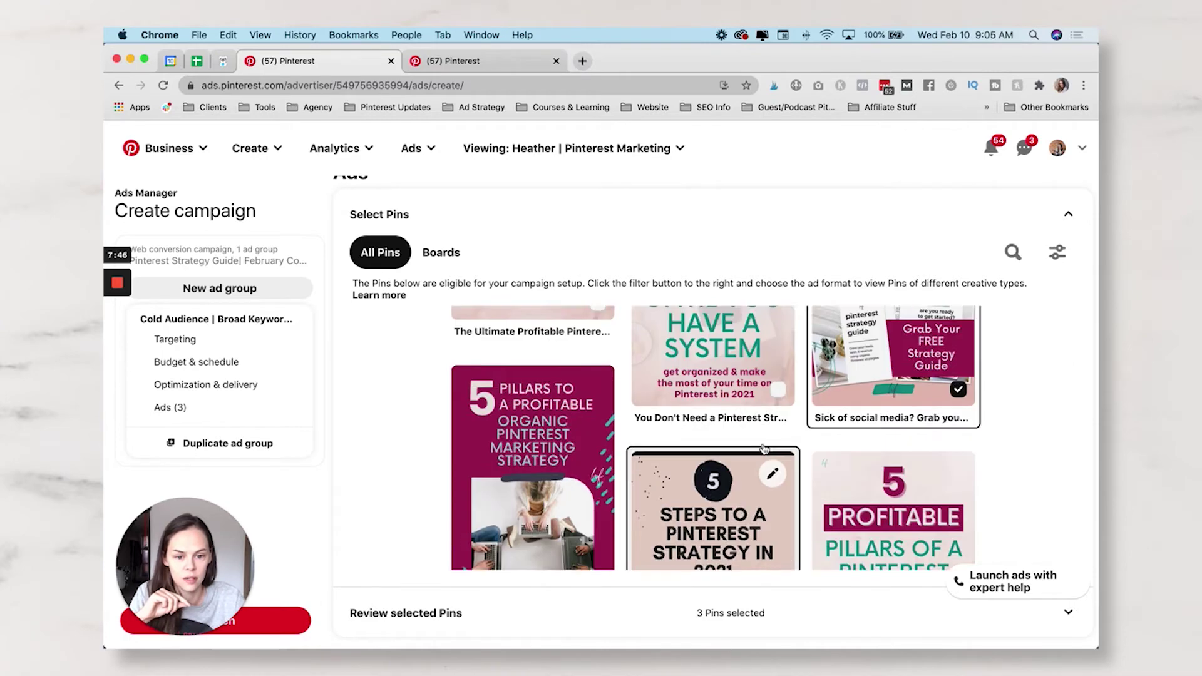
scroll(765, 449, "down", 3)
scroll(919, 432, "up", 3)
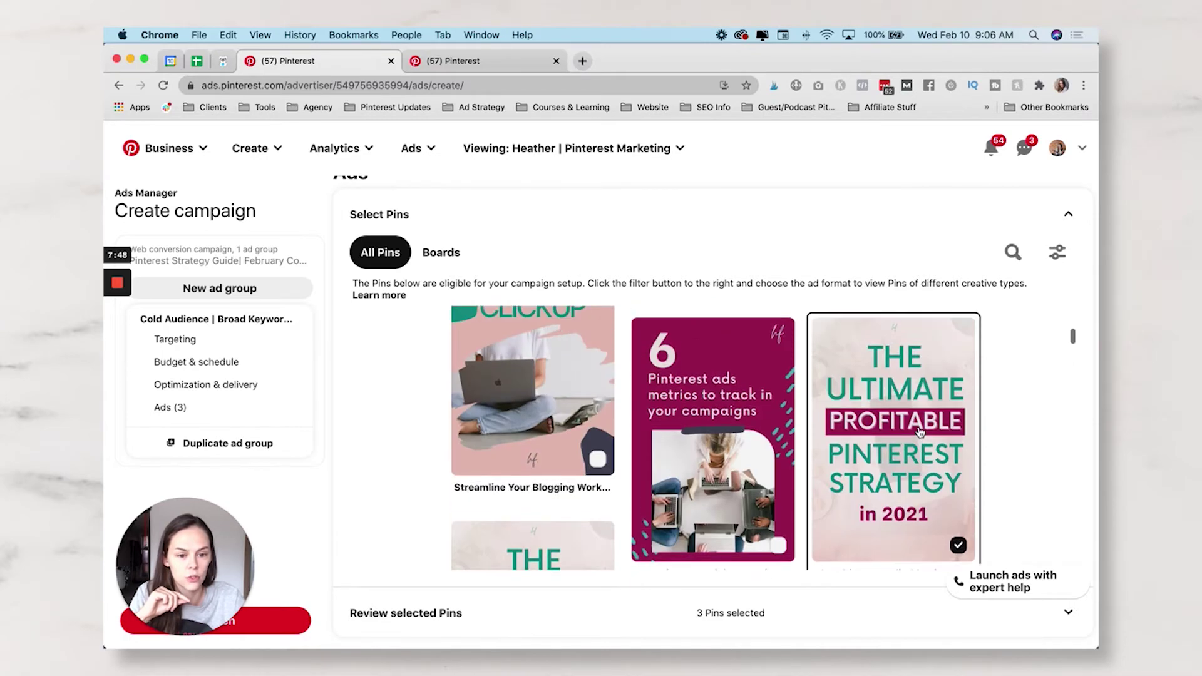
scroll(894, 430, "down", 8)
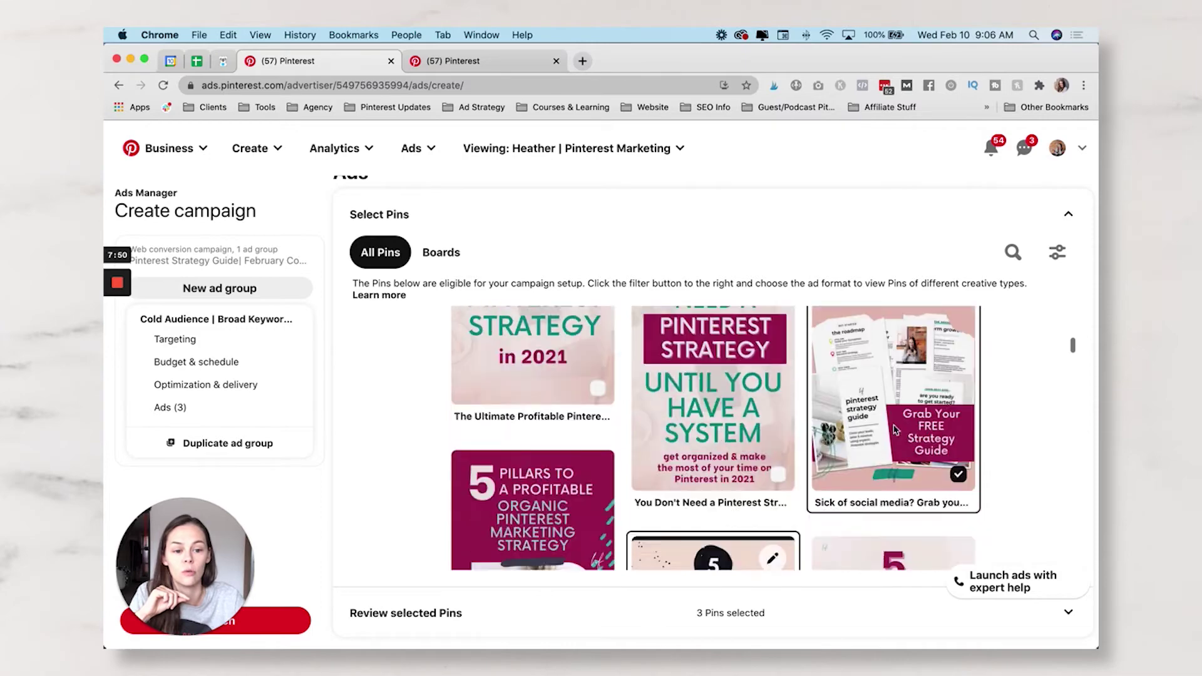
scroll(894, 429, "up", 6)
scroll(894, 429, "up", 5)
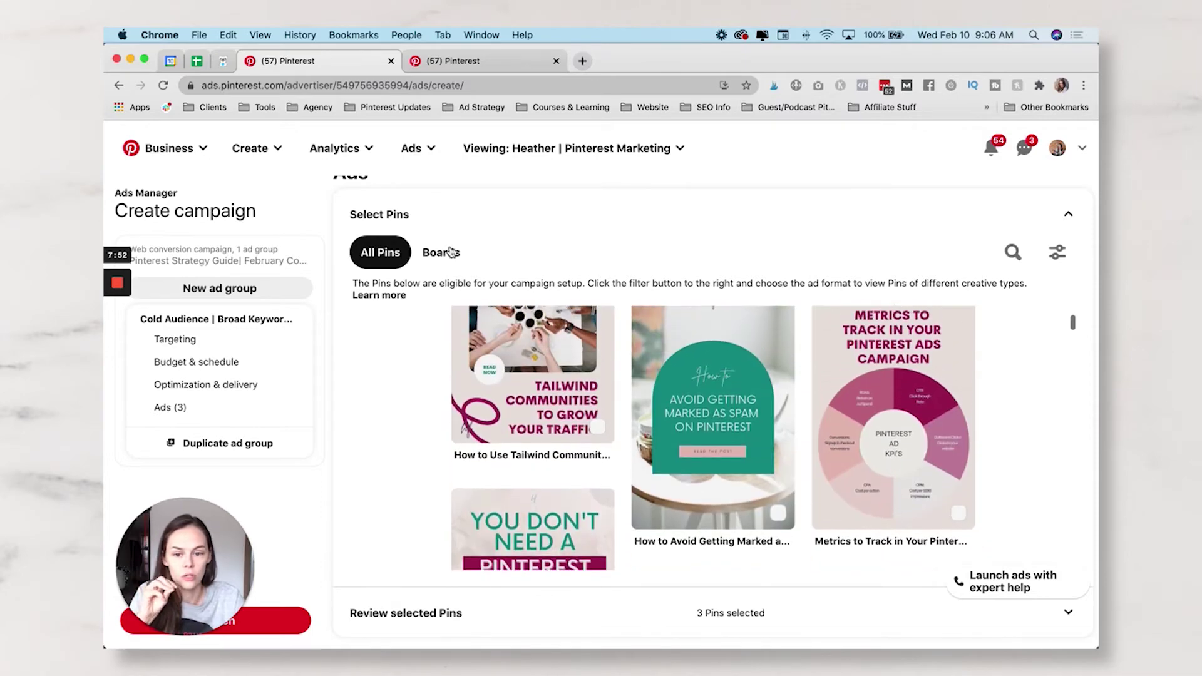
scroll(416, 378, "down", 3)
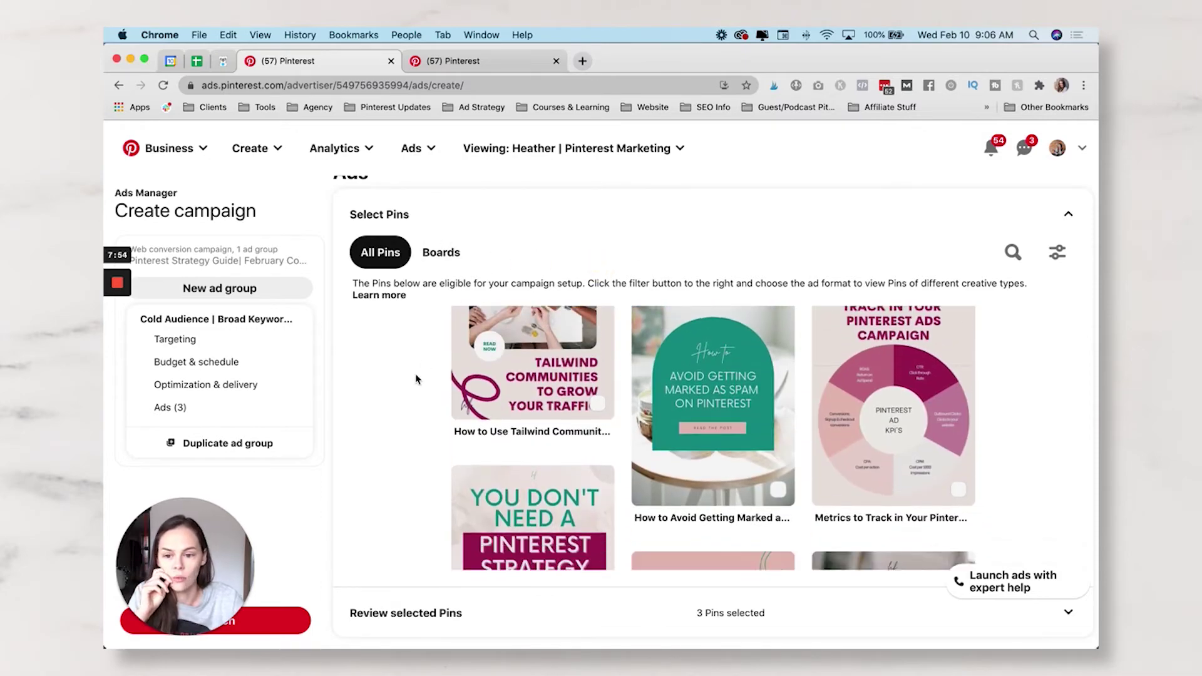
scroll(416, 378, "up", 10)
scroll(415, 376, "down", 10)
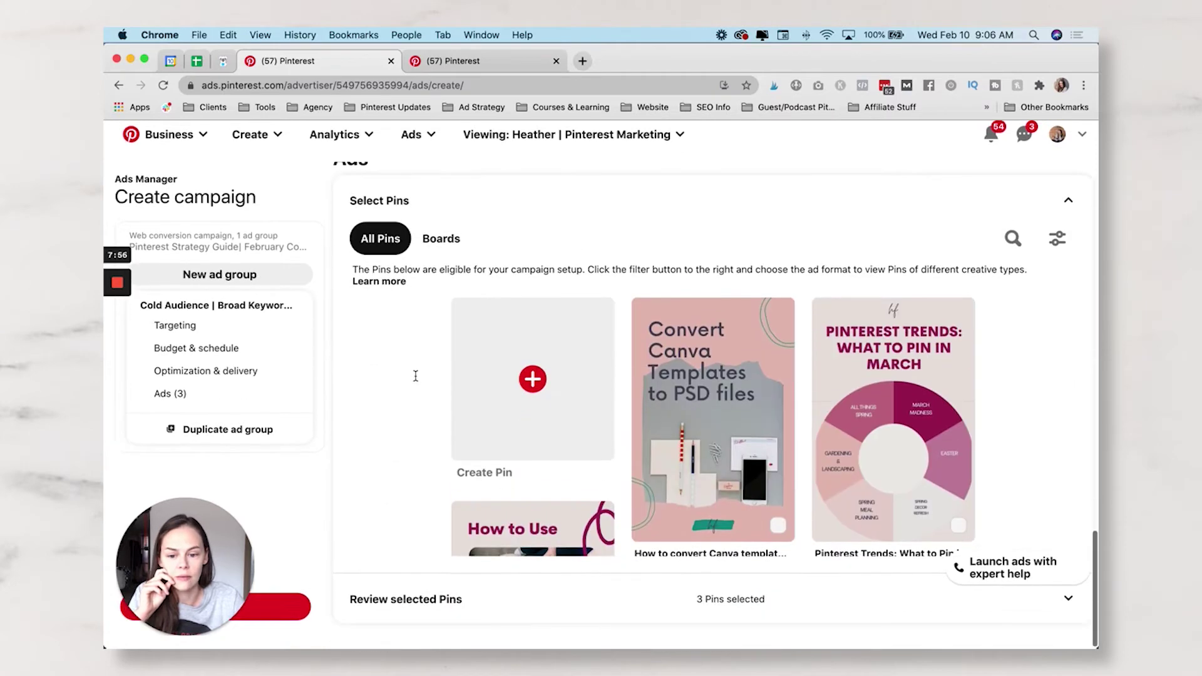
- Review the selected Pins, checking the ad name and destination URL of The Ultimate Profitable Pinterest Strategy ad
left_click(447, 614)
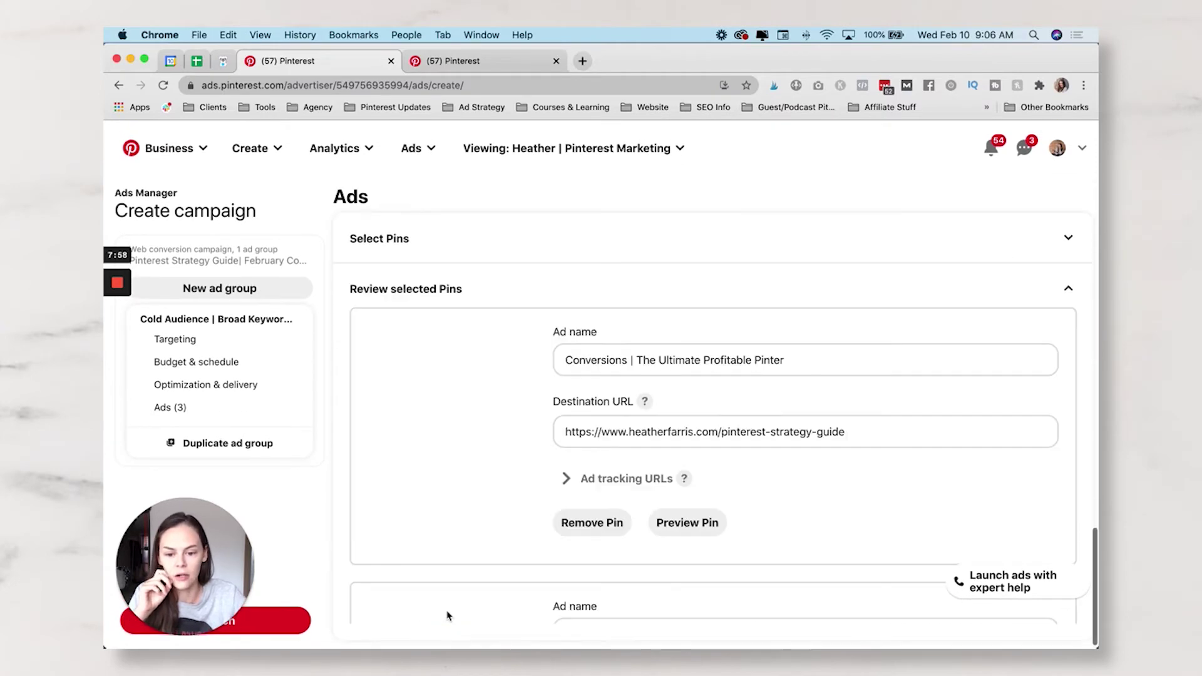
scroll(436, 345, "down", 3)
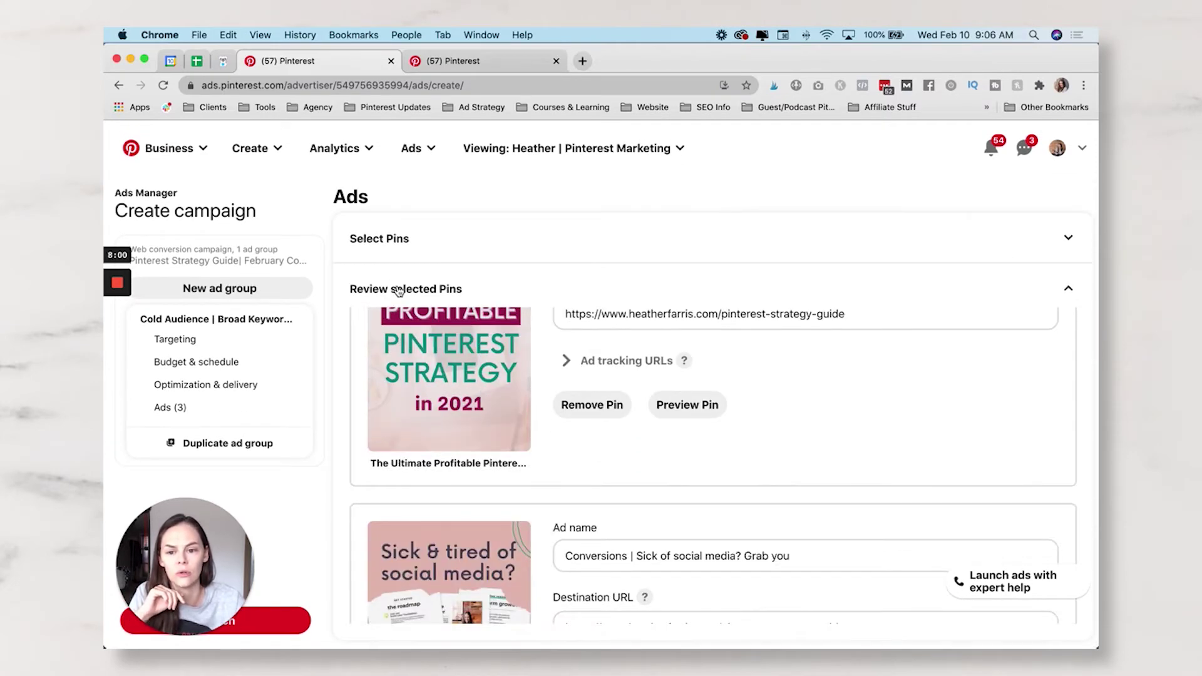
scroll(780, 397, "up", 2)
scroll(776, 407, "up", 1)
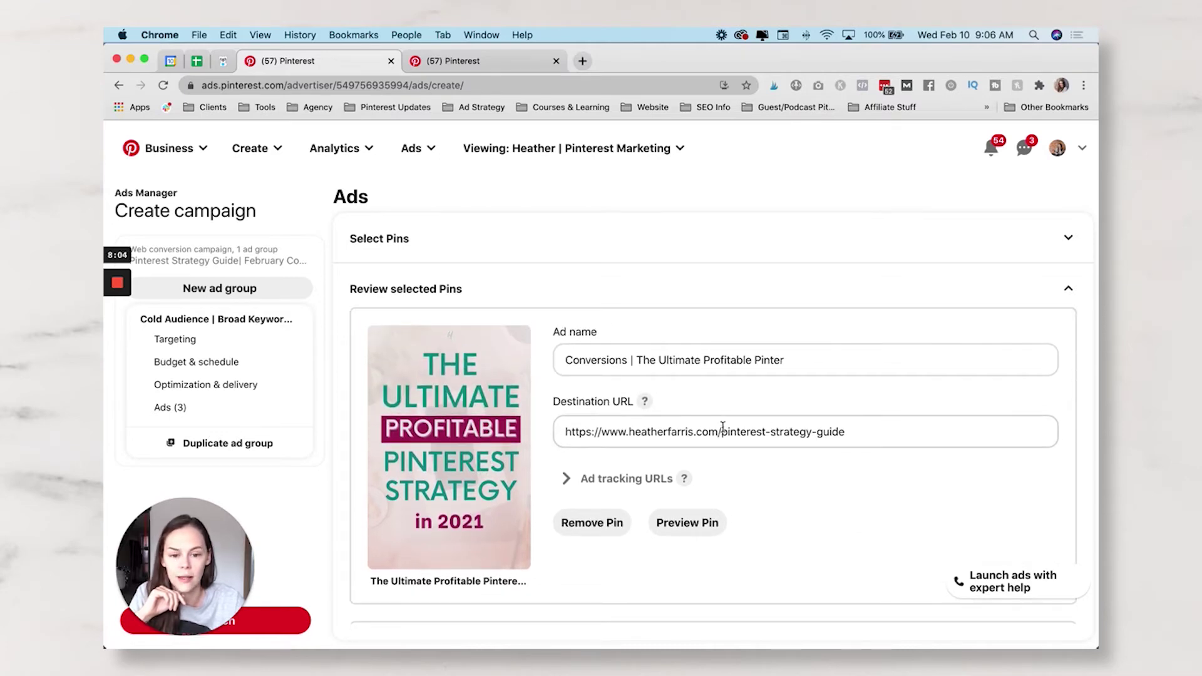
triple_click(639, 365)
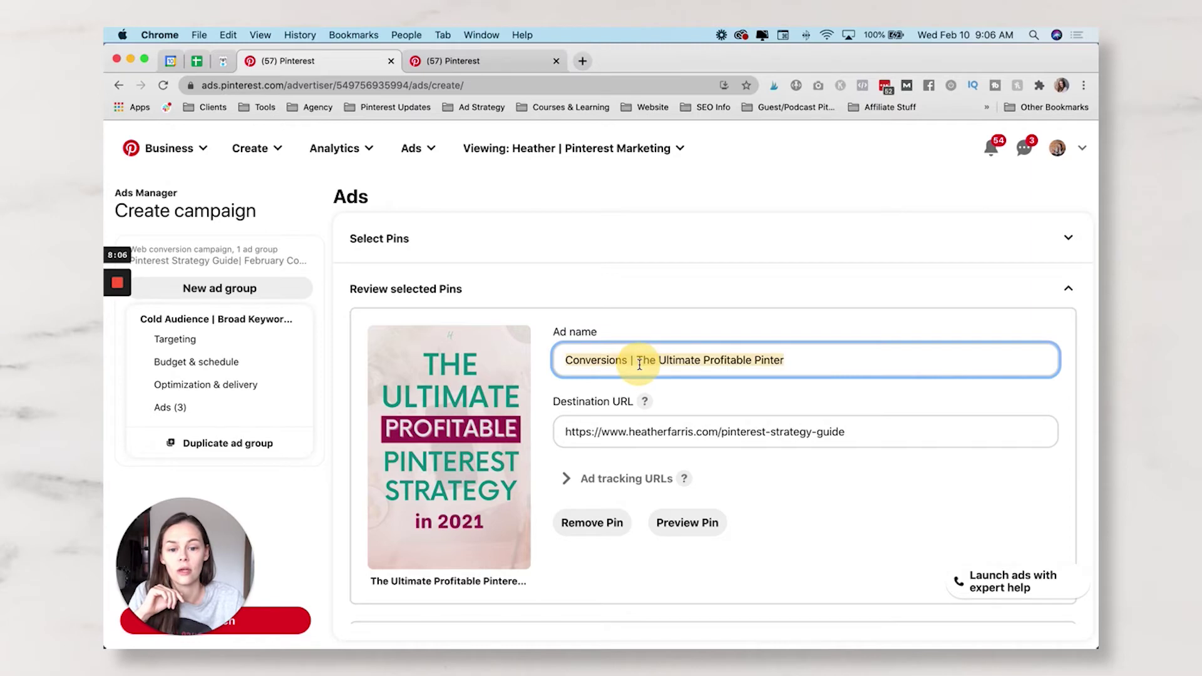
left_click(779, 314)
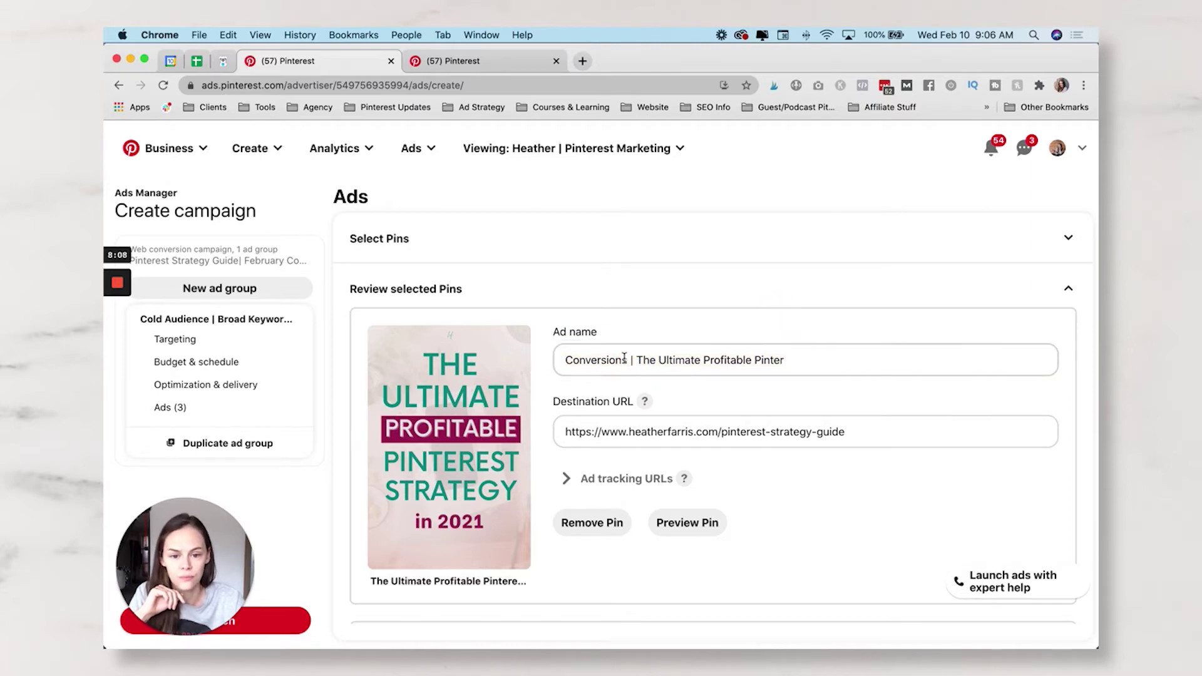
left_click(669, 432)
triple_click(669, 432)
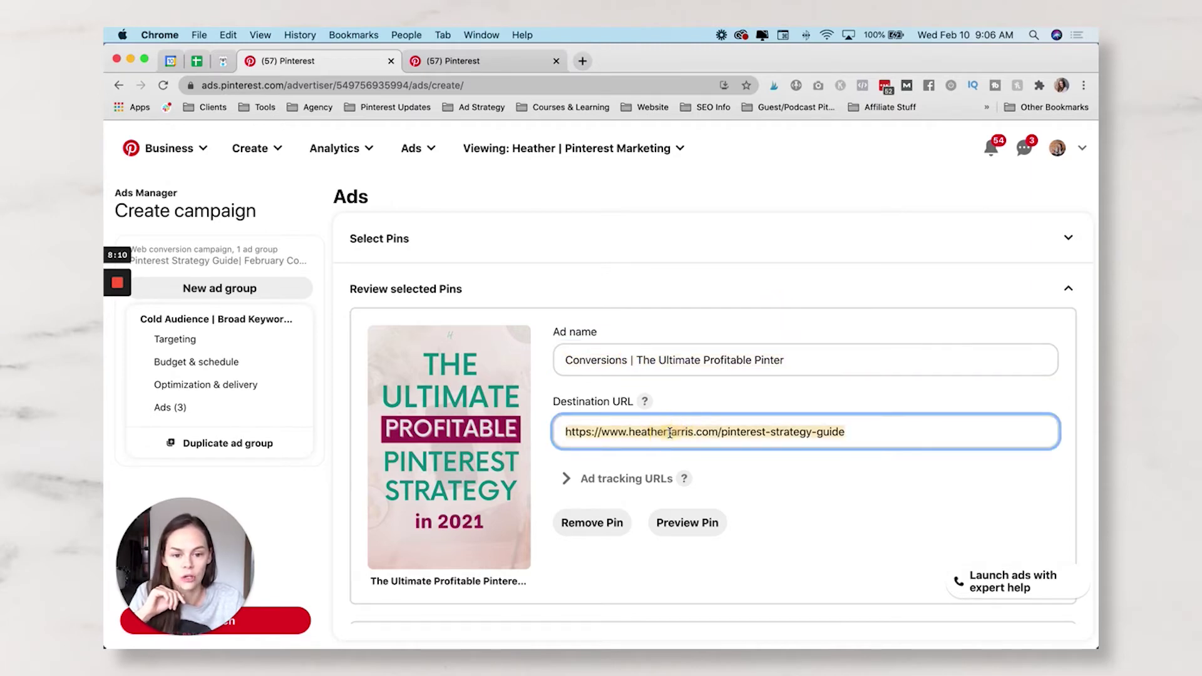
- Look up the Strategy Guide opt-in URL in the Content Hub spreadsheet's Funnel Documentation sheet, and return to the Pinterest campaign setup
left_click(197, 62)
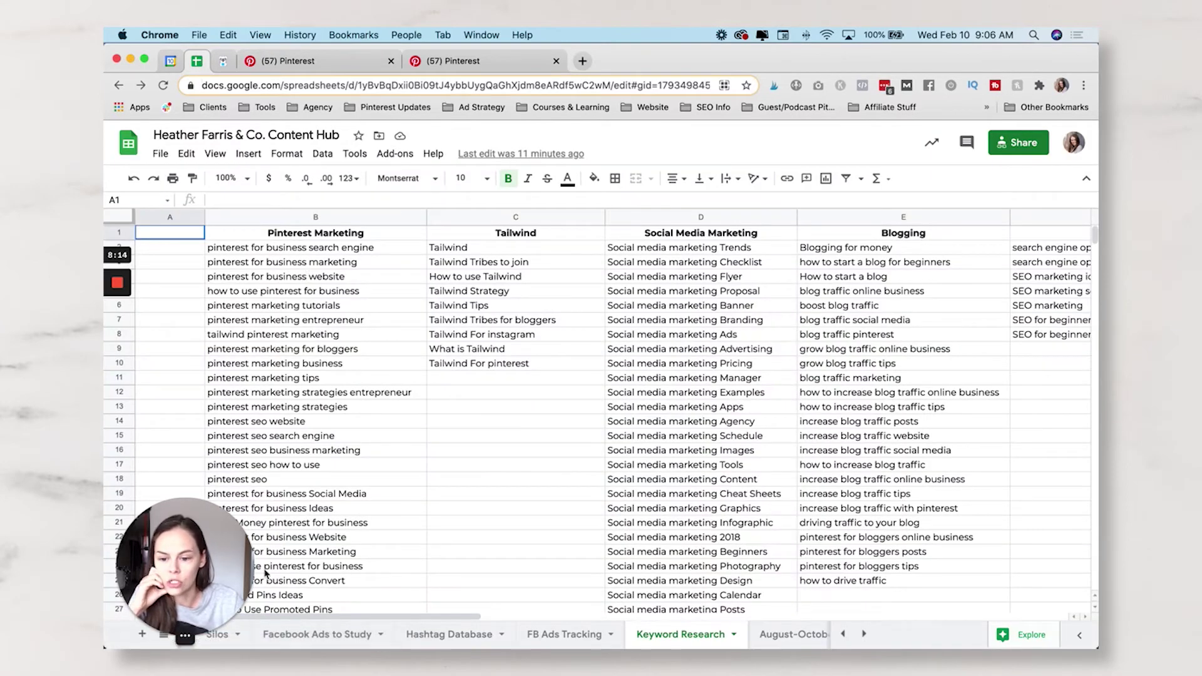
scroll(335, 638, "left", 5)
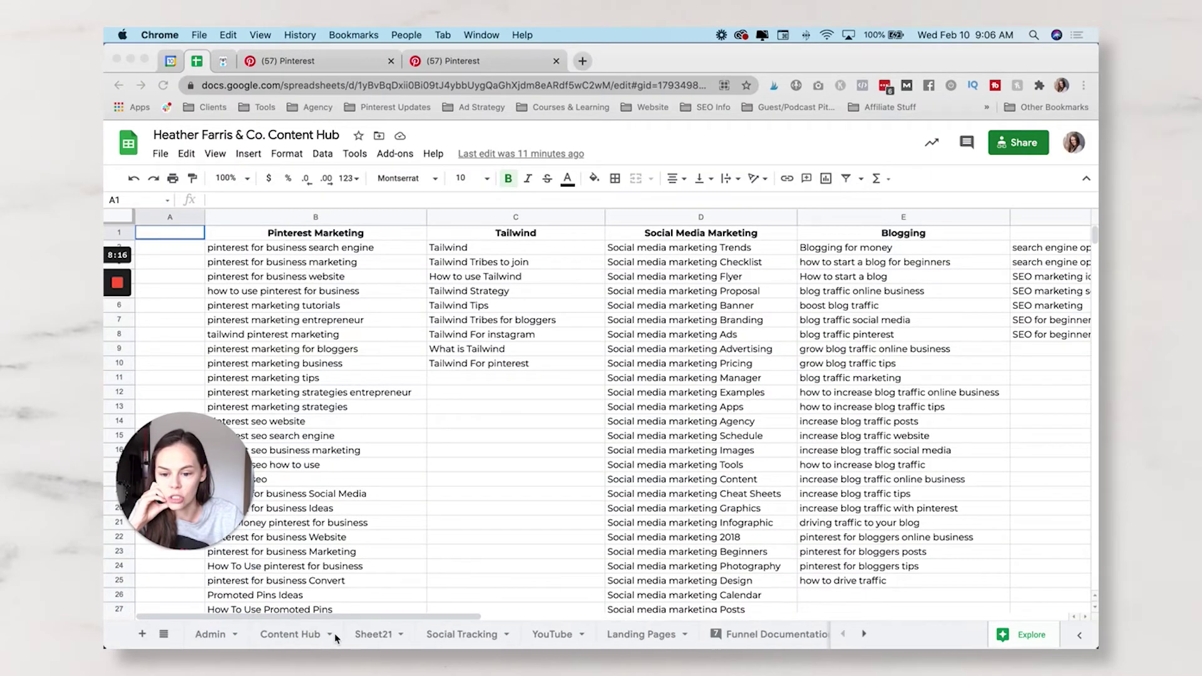
left_click(808, 634)
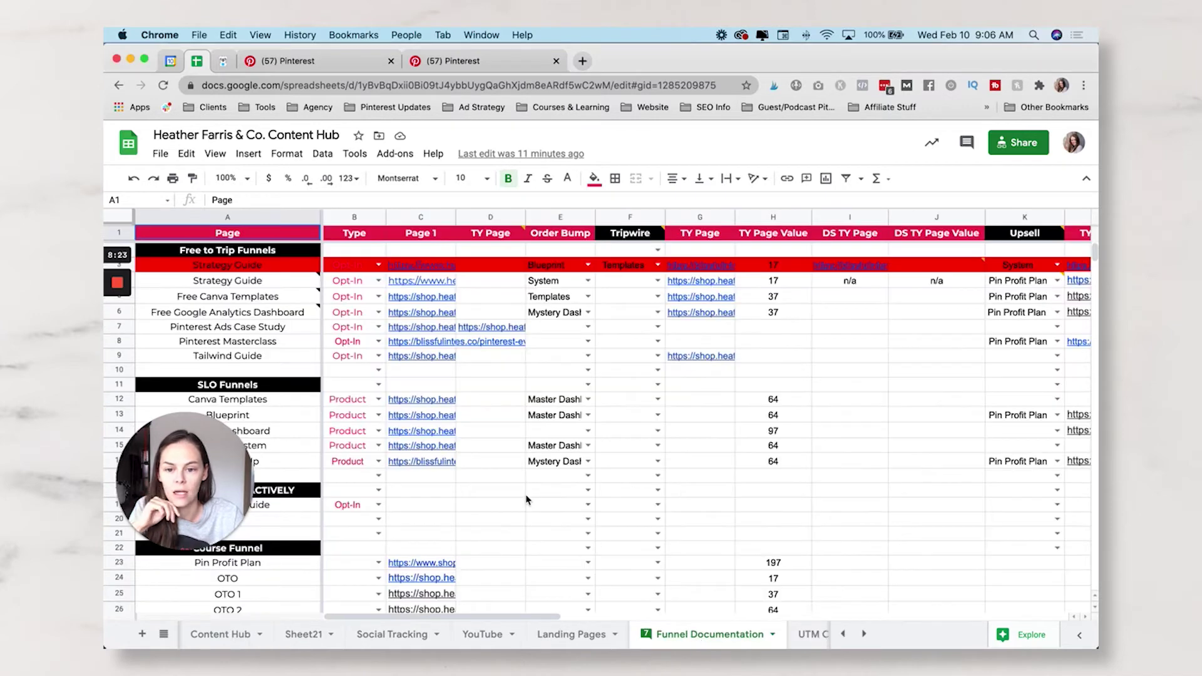
left_click(420, 280)
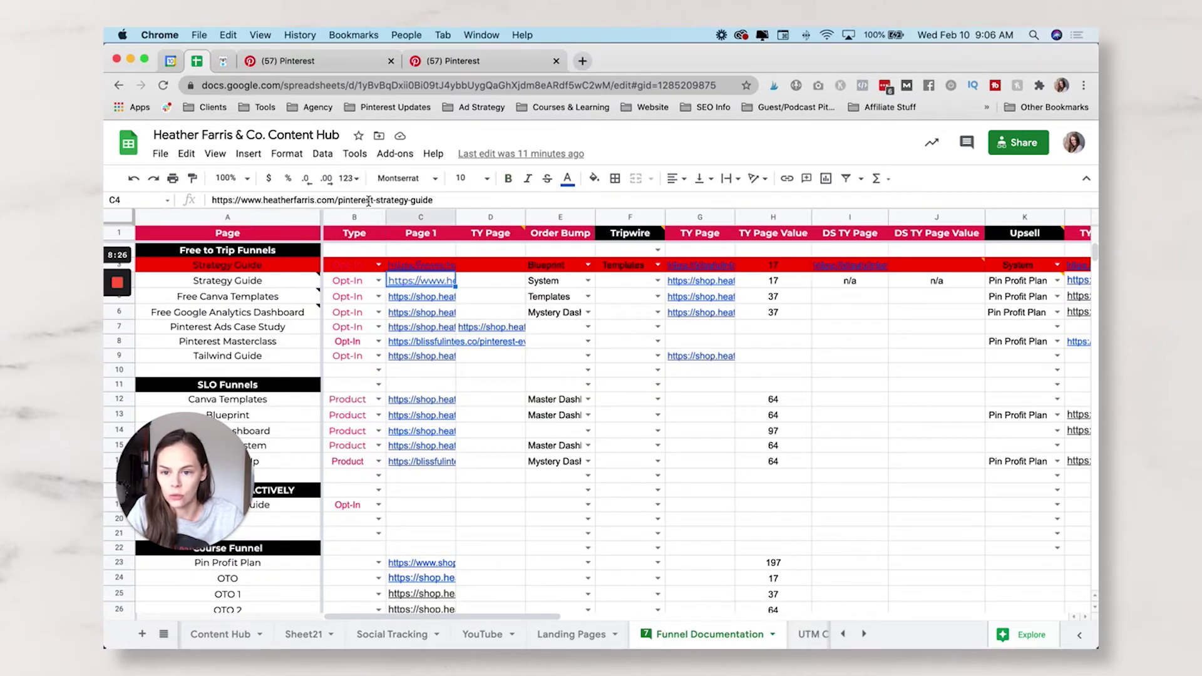
left_click(478, 61)
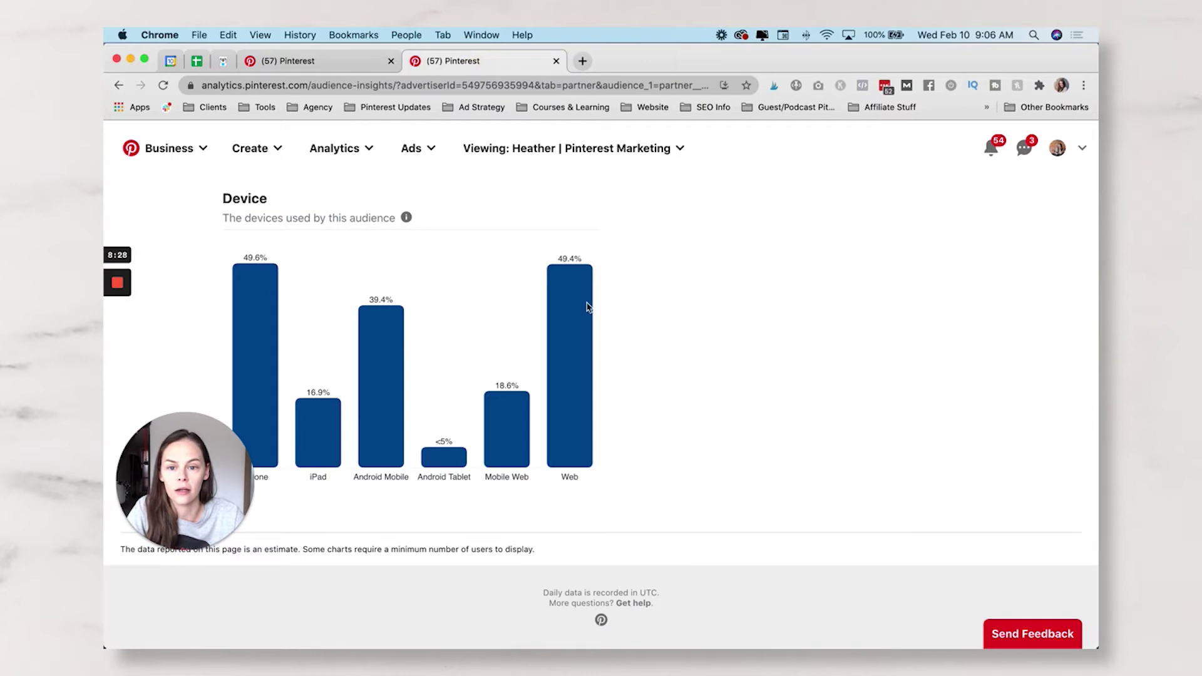
left_click(294, 61)
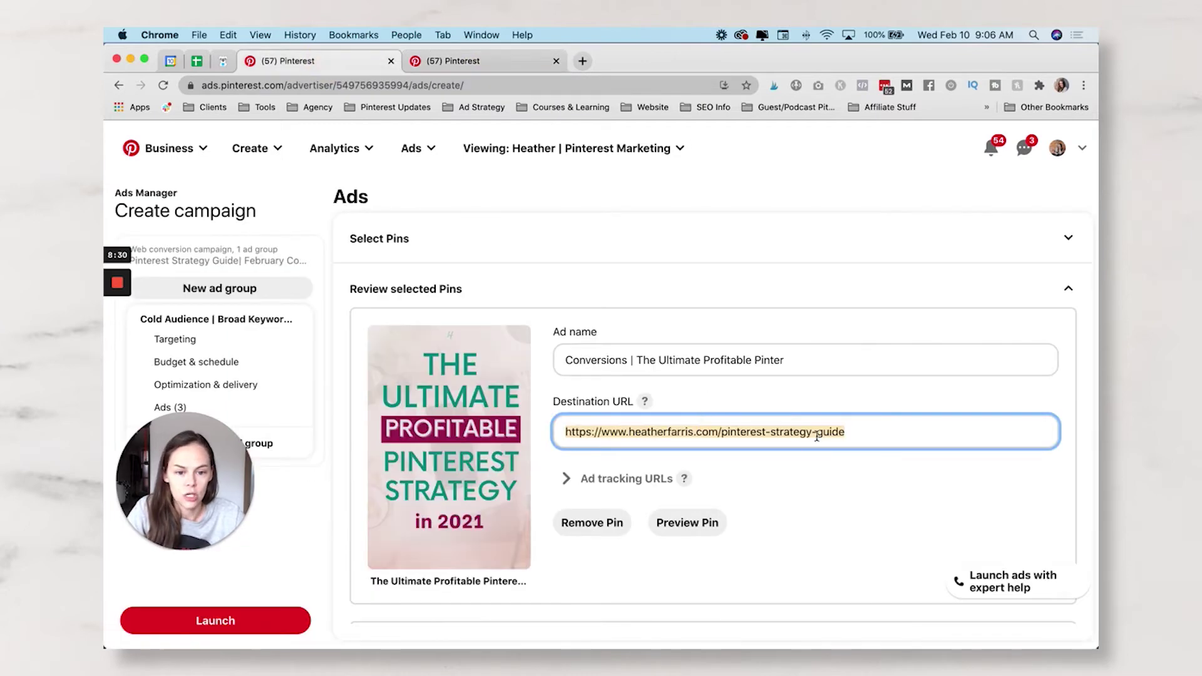
- Go back to the ad group's keyword targeting, search related keywords for "promoted pins" and look through the suggestions
scroll(816, 436, "down", 10)
scroll(818, 436, "up", 10)
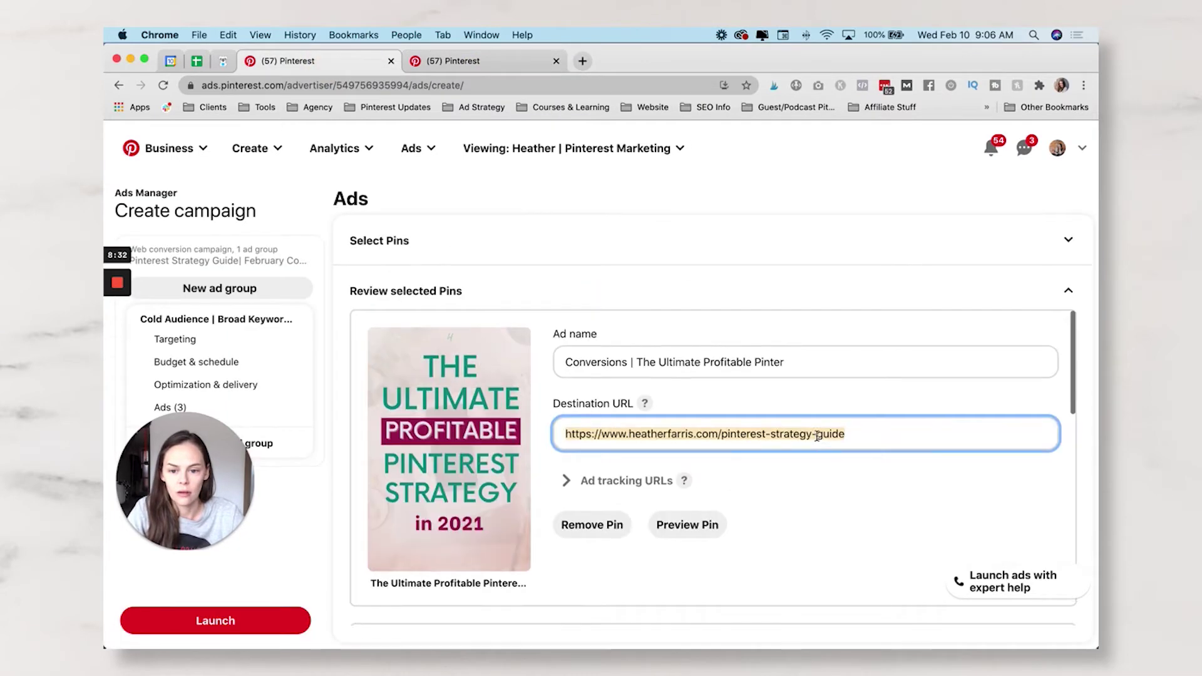
scroll(818, 437, "up", 15)
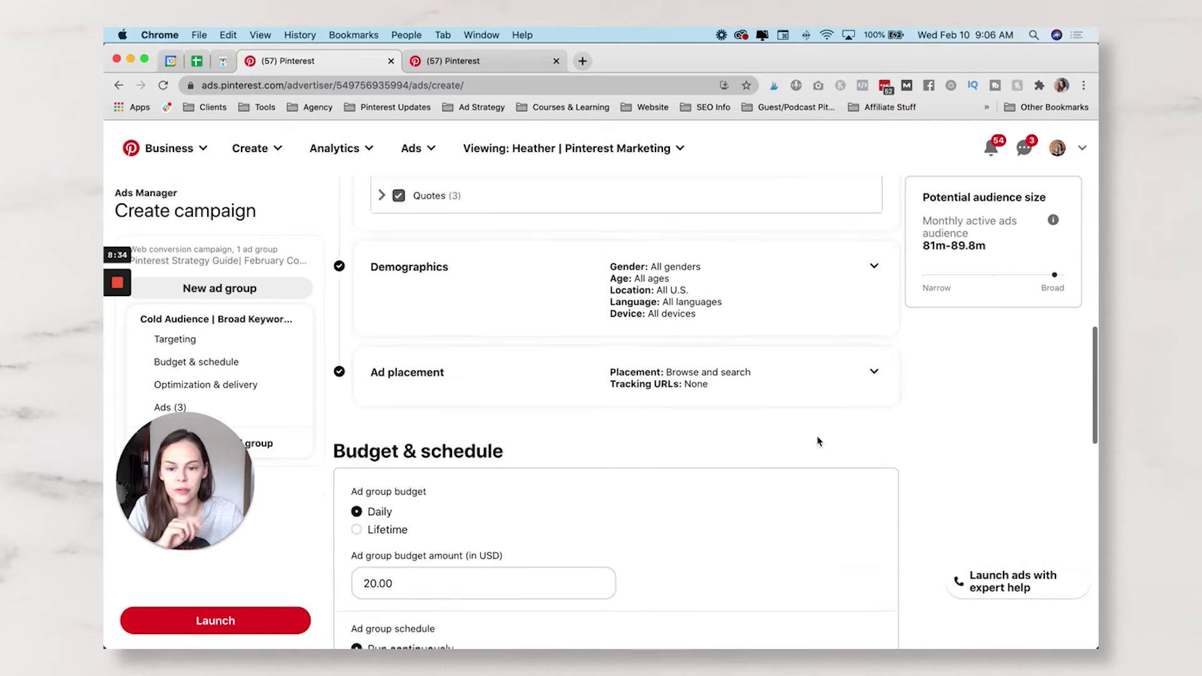
scroll(817, 438, "up", 10)
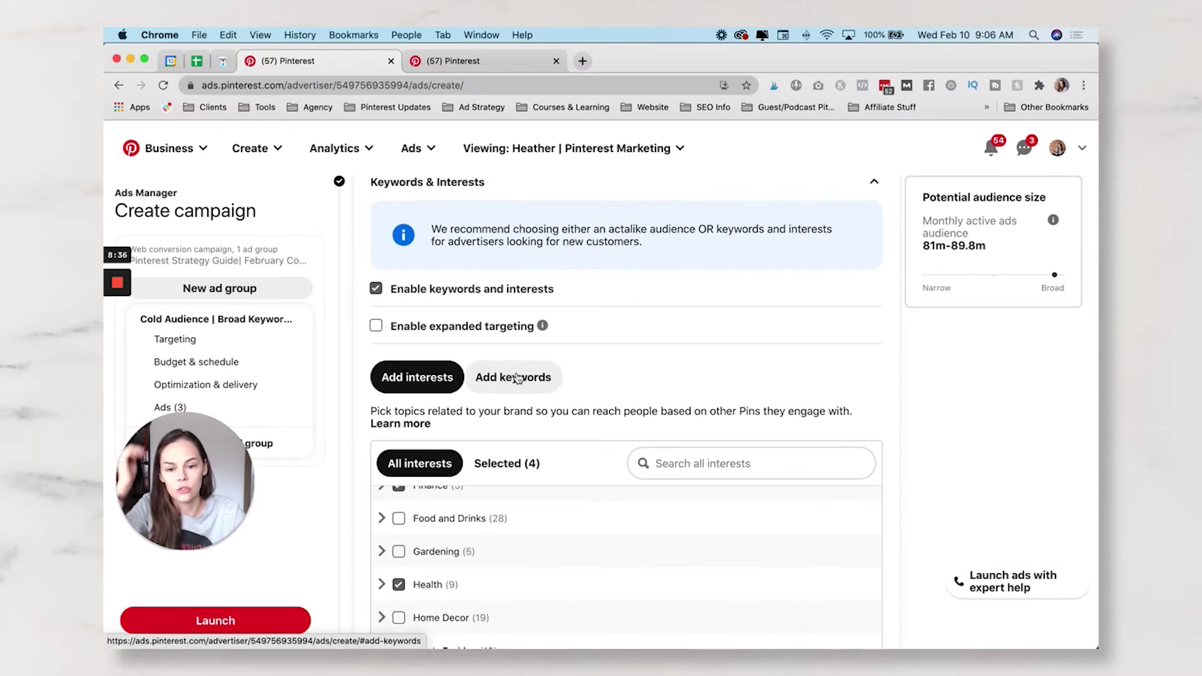
left_click(518, 379)
scroll(641, 380, "down", 3)
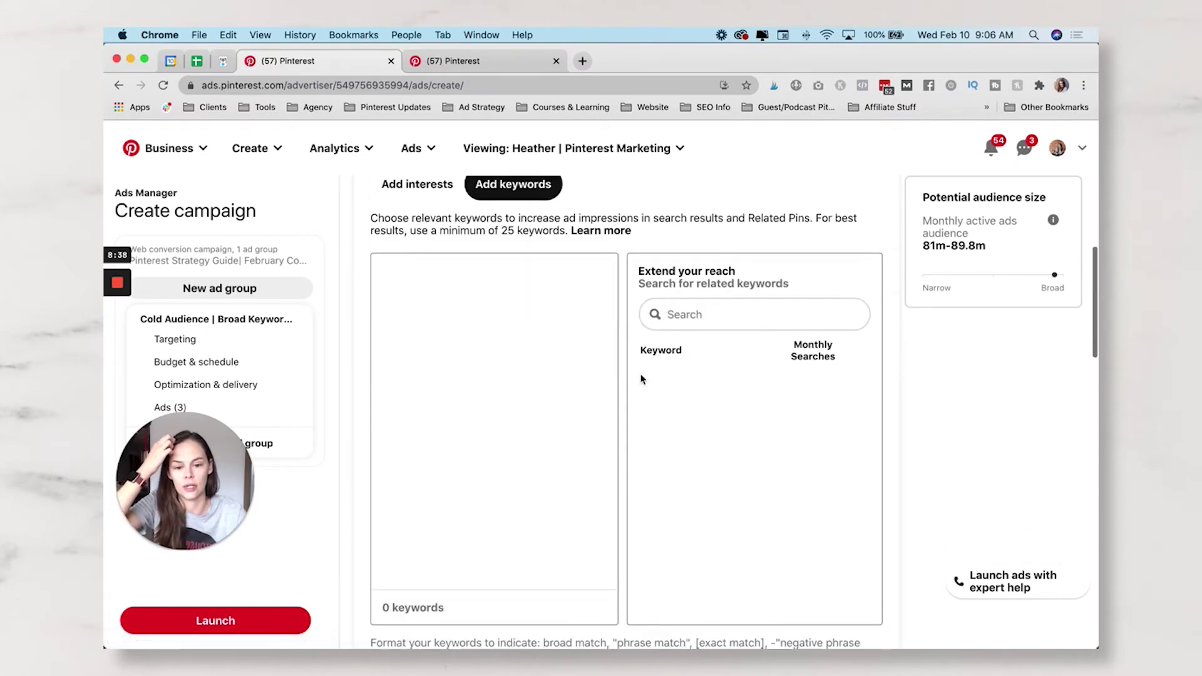
left_click(683, 314)
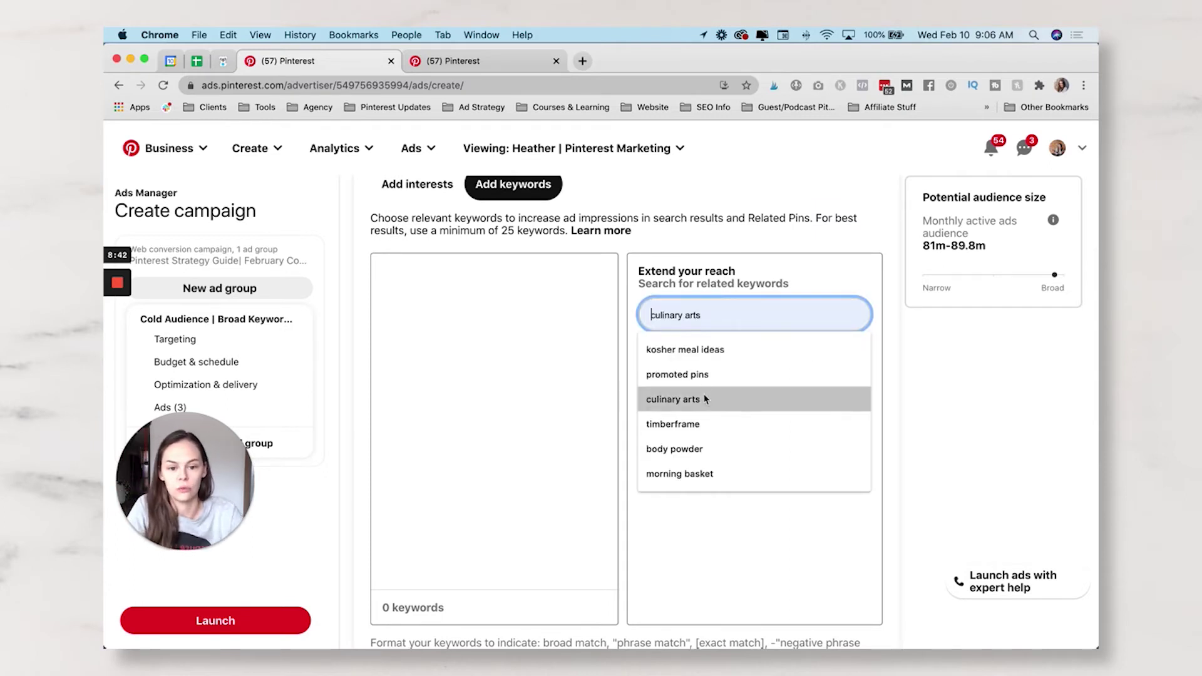
left_click(702, 374)
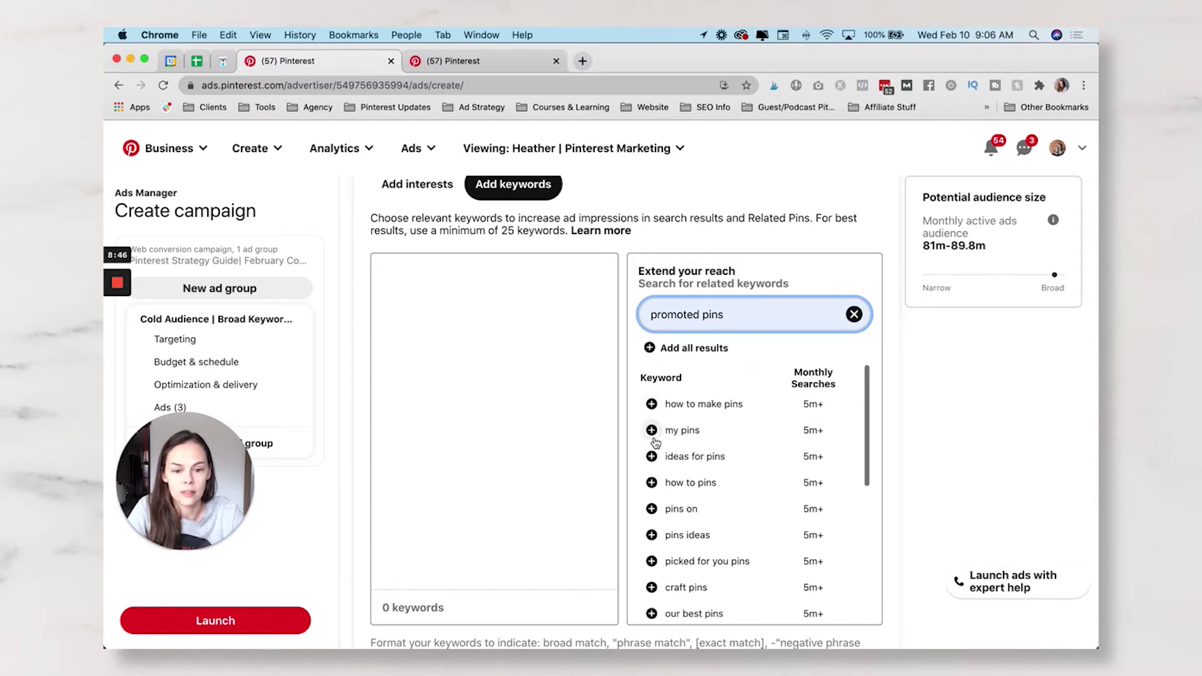
scroll(747, 461, "down", 8)
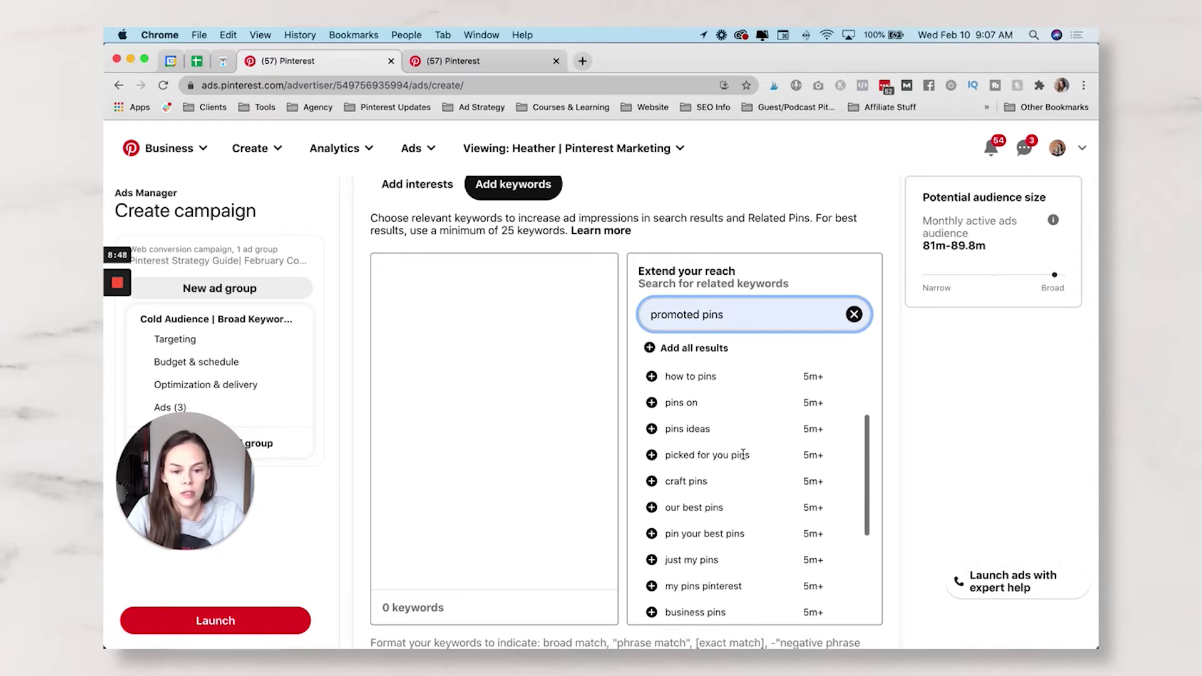
scroll(743, 447, "down", 2)
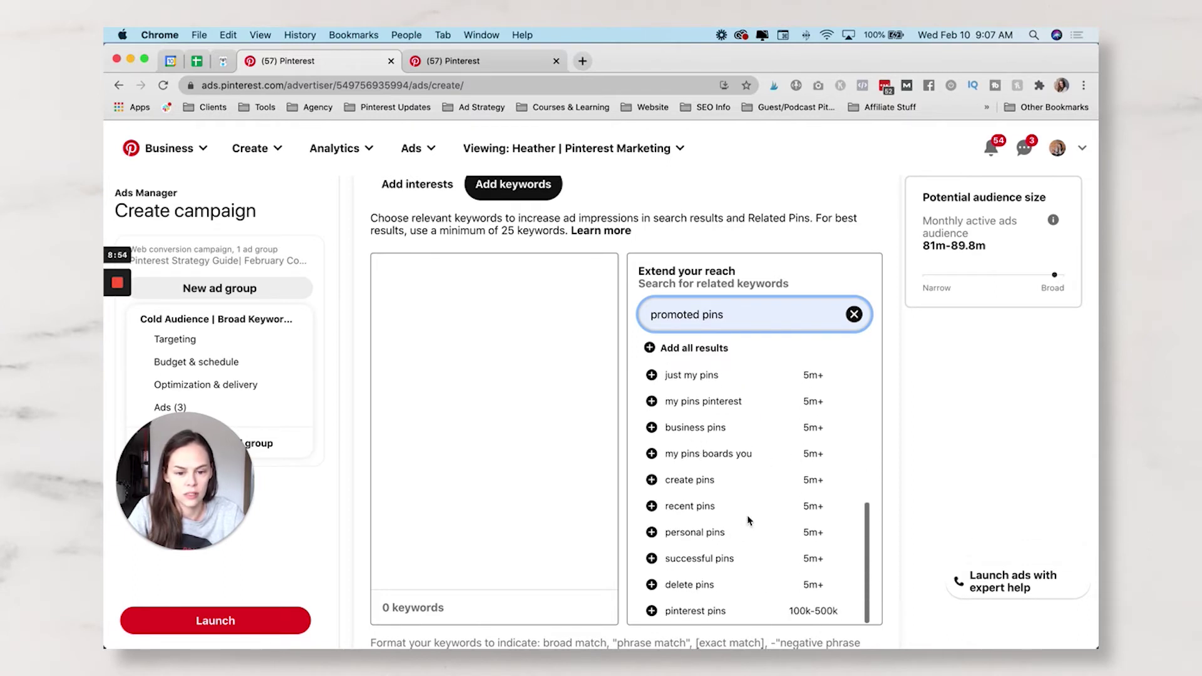
scroll(748, 521, "down", 1)
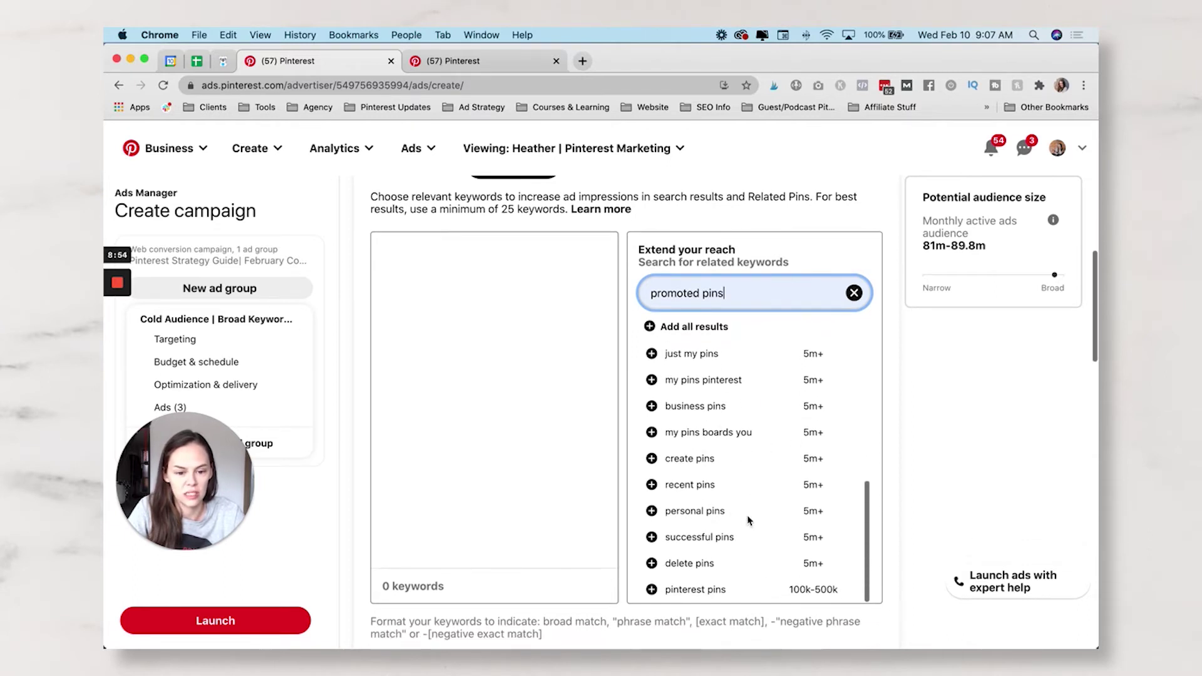
- Clear the related-keyword search and look for suggestions for "business marketing" instead
left_click(852, 293)
left_click(458, 292)
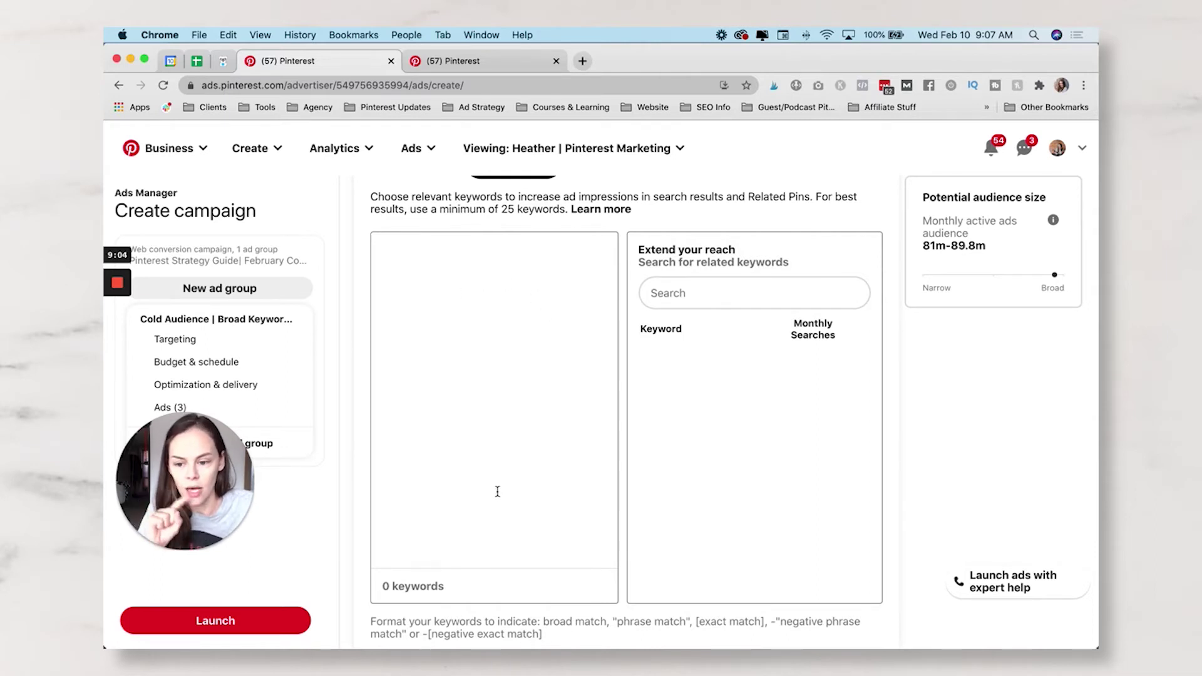
left_click(442, 270)
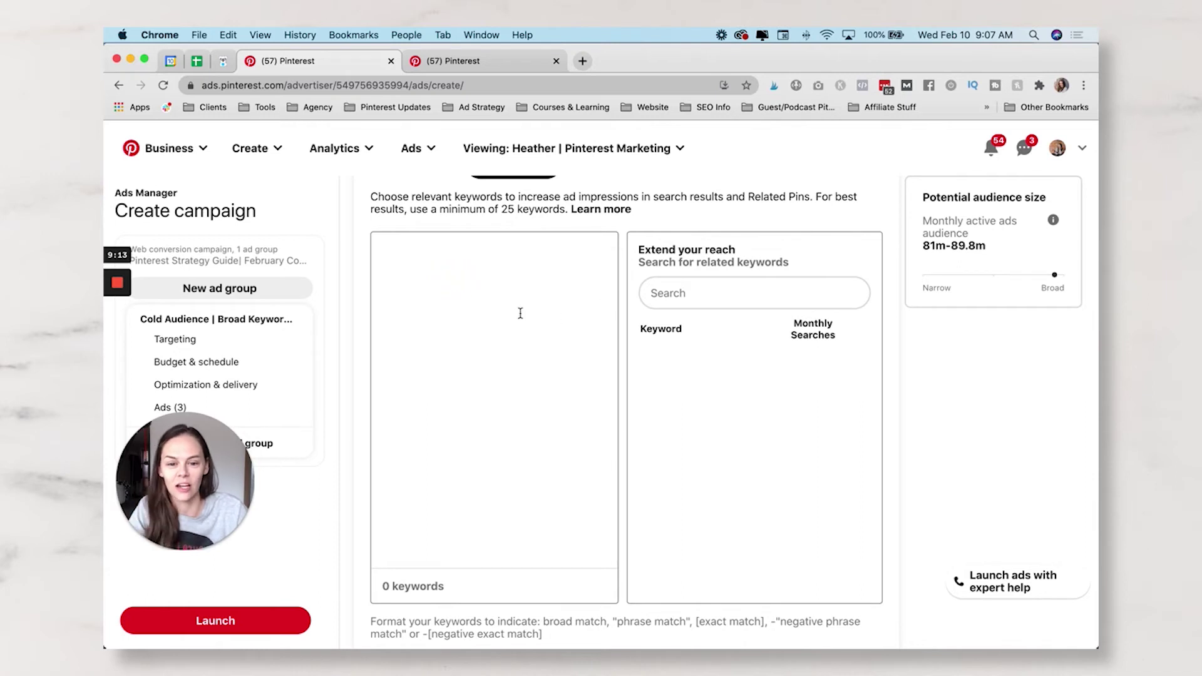
left_click(729, 288)
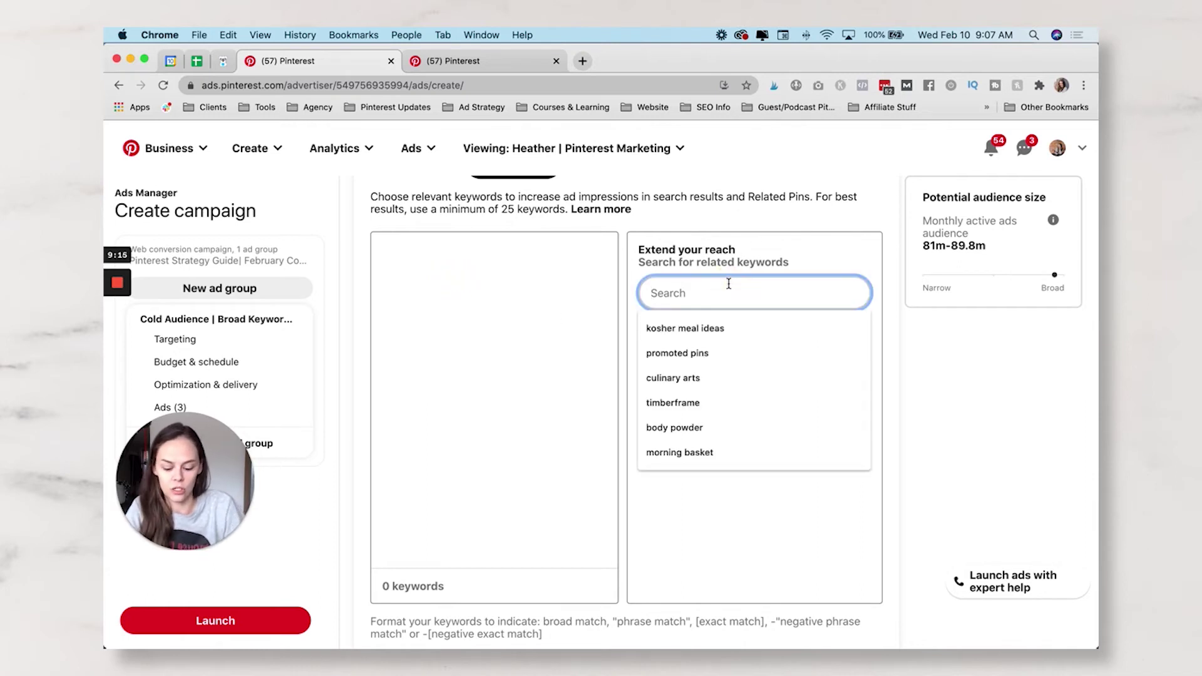
type("business marketing")
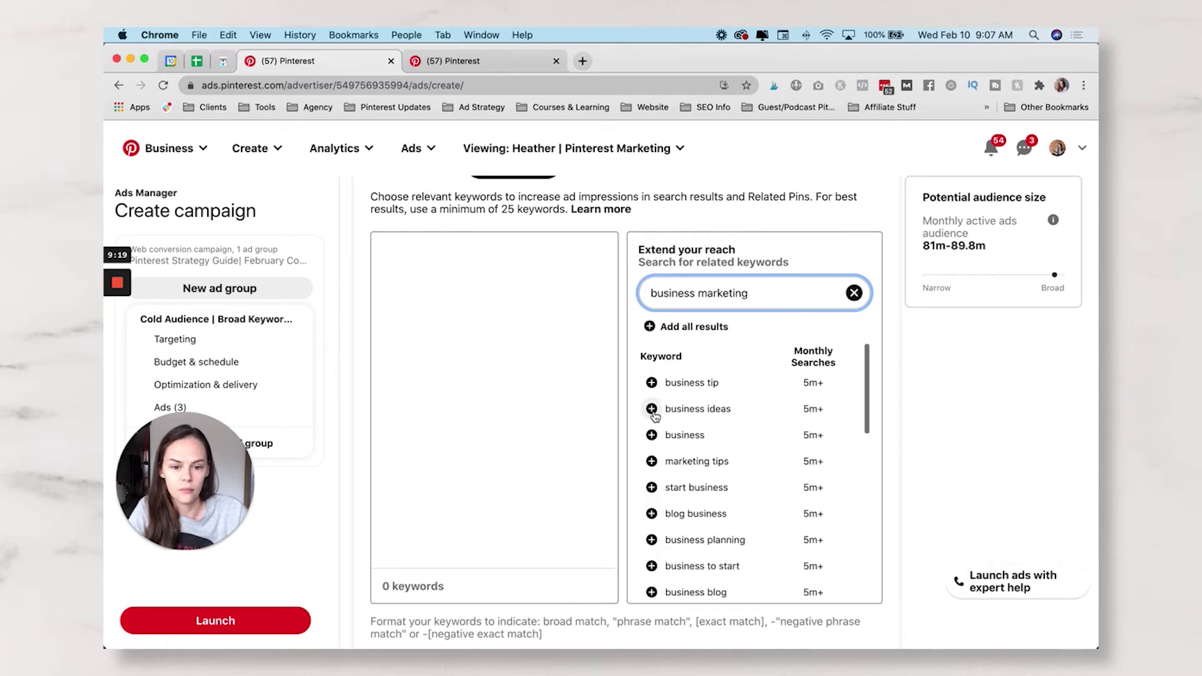
- Add business ideas, marketing tips, start business, blog business, business planning, business to start and business blog as keywords, and clear the entered text
left_click(651, 409)
left_click(652, 461)
left_click(652, 487)
left_click(651, 514)
left_click(652, 540)
left_click(651, 566)
left_click(651, 592)
key("super+a")
key("BackSpace")
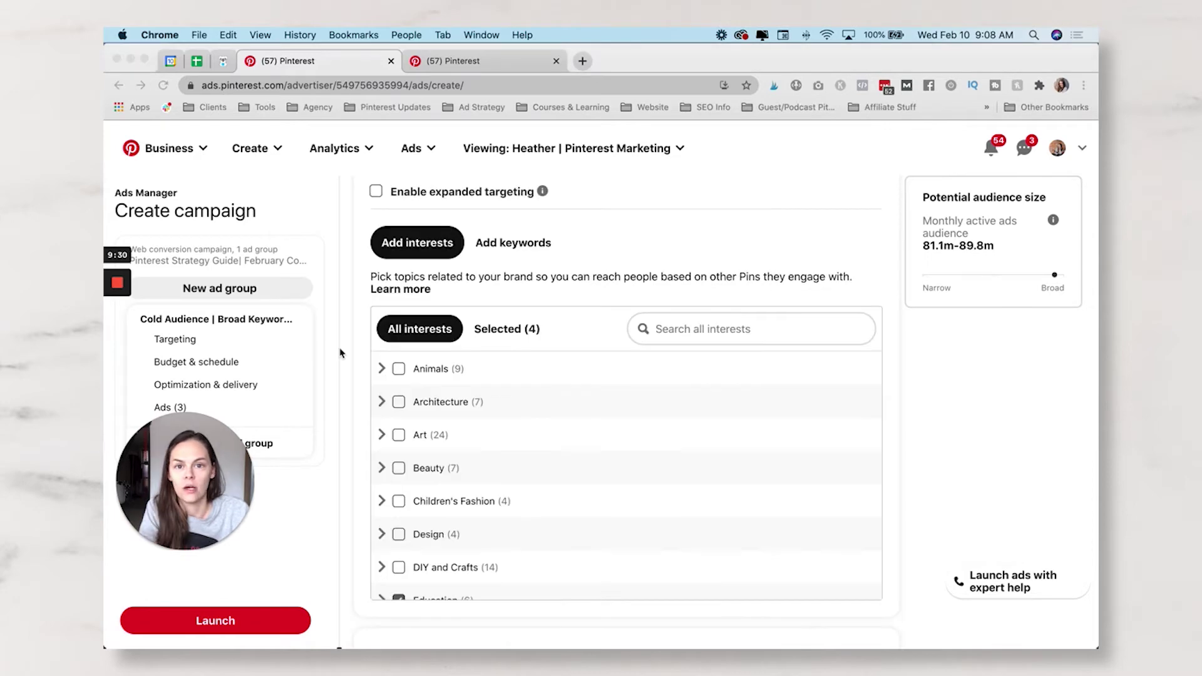
- Review the ad group's setup, including its bidding, selected ads, name, targeting strategy, audience lists, and keywords and interests
scroll(340, 352, "down", 15)
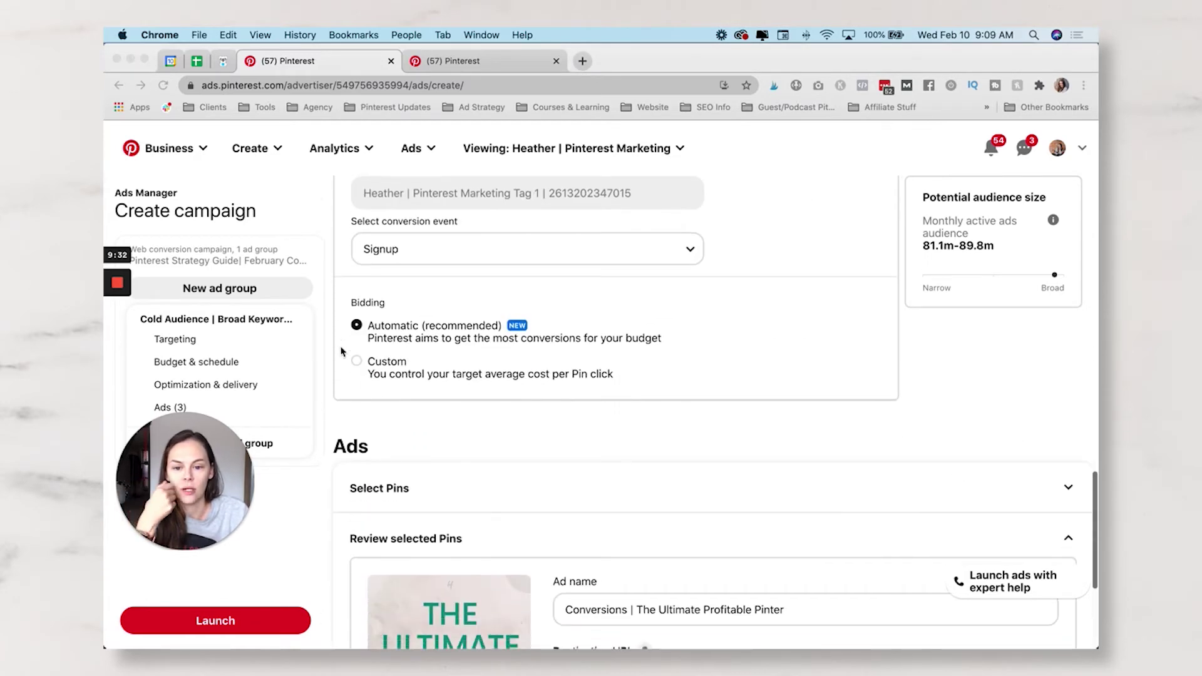
scroll(341, 350, "up", 3)
scroll(342, 351, "down", 4)
scroll(342, 352, "up", 12)
scroll(341, 352, "up", 8)
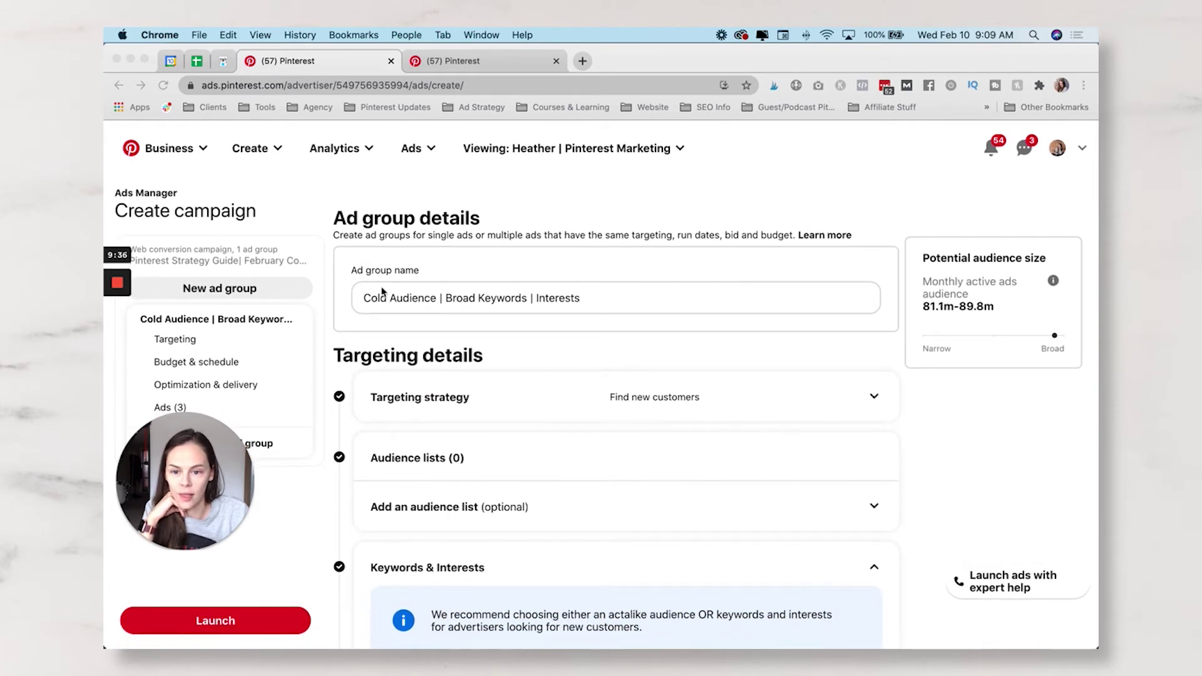
scroll(625, 295, "down", 3)
scroll(413, 322, "down", 3)
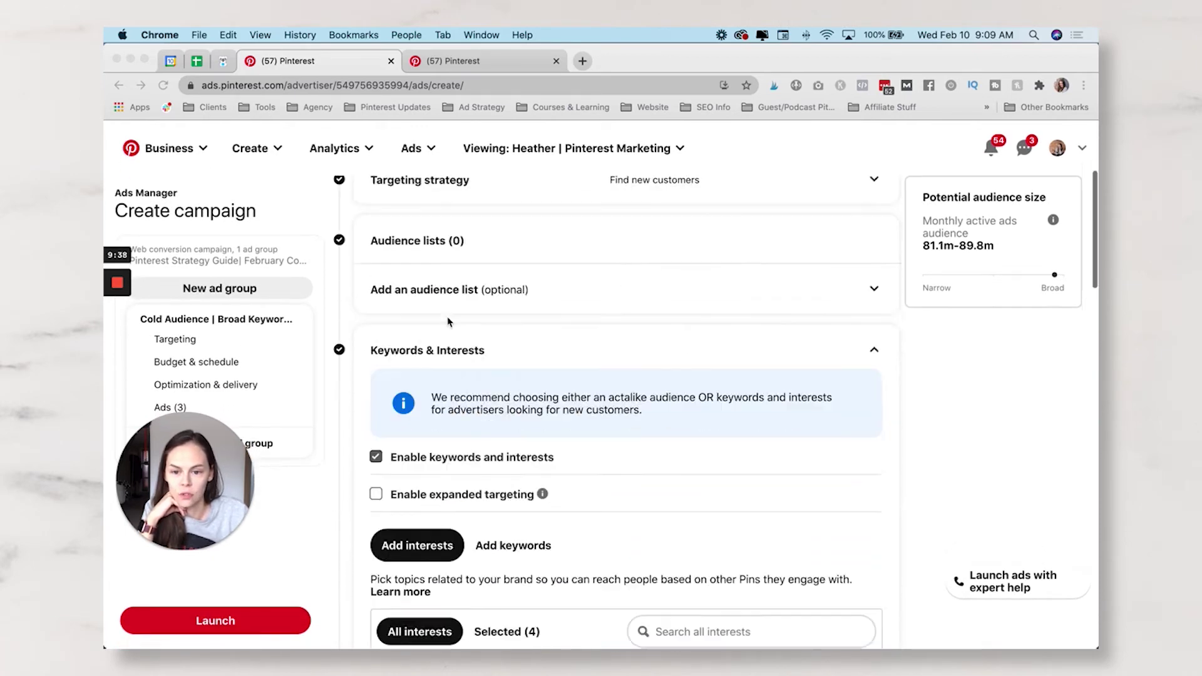
- Show only the selected interests in the ad group's targeting, check them, and collapse the Keywords & Interests section
scroll(534, 362, "down", 3)
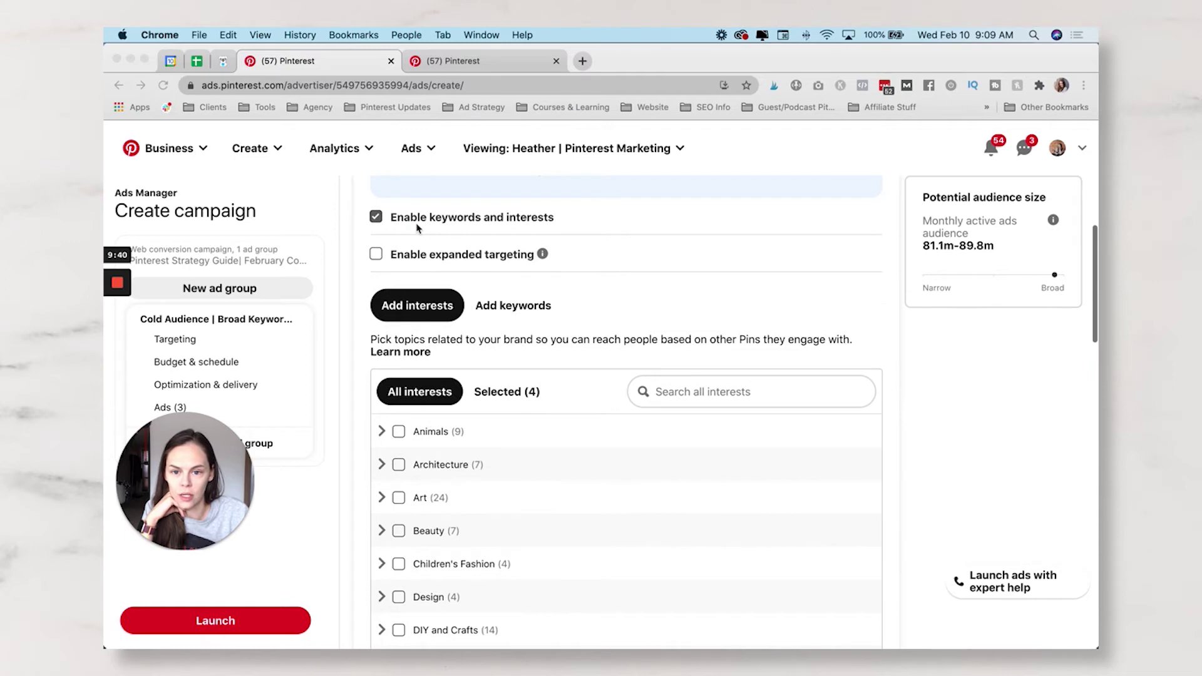
left_click(509, 394)
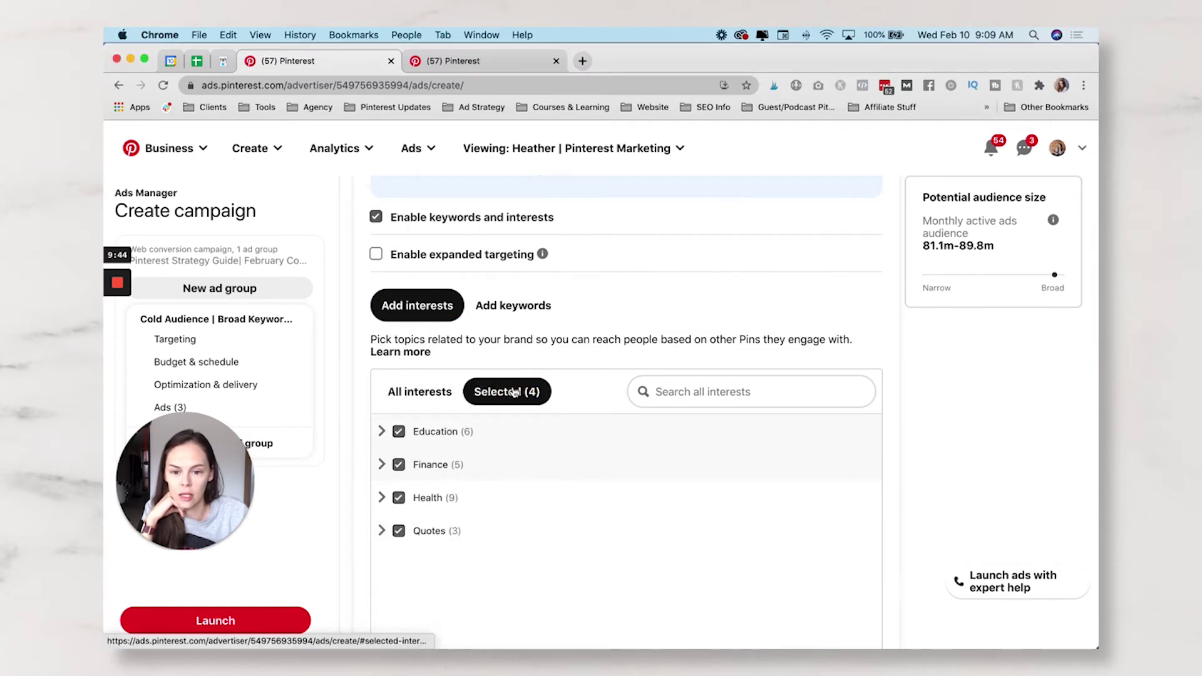
scroll(512, 392, "down", 2)
scroll(357, 376, "down", 5)
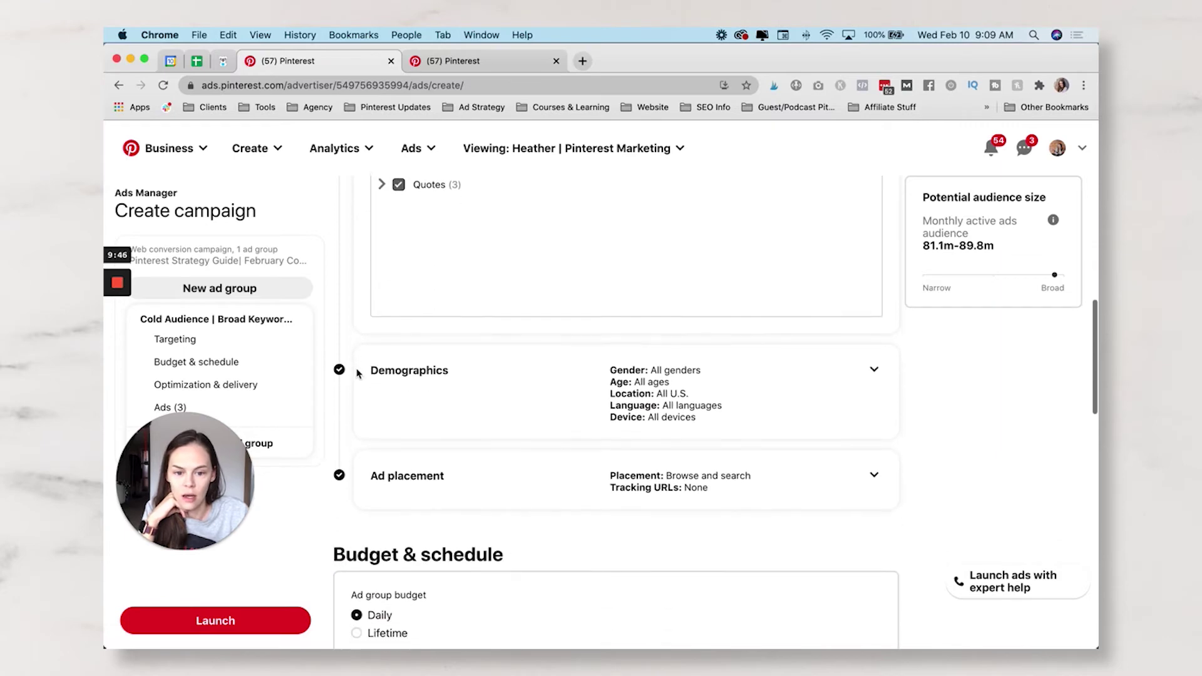
scroll(356, 374, "up", 10)
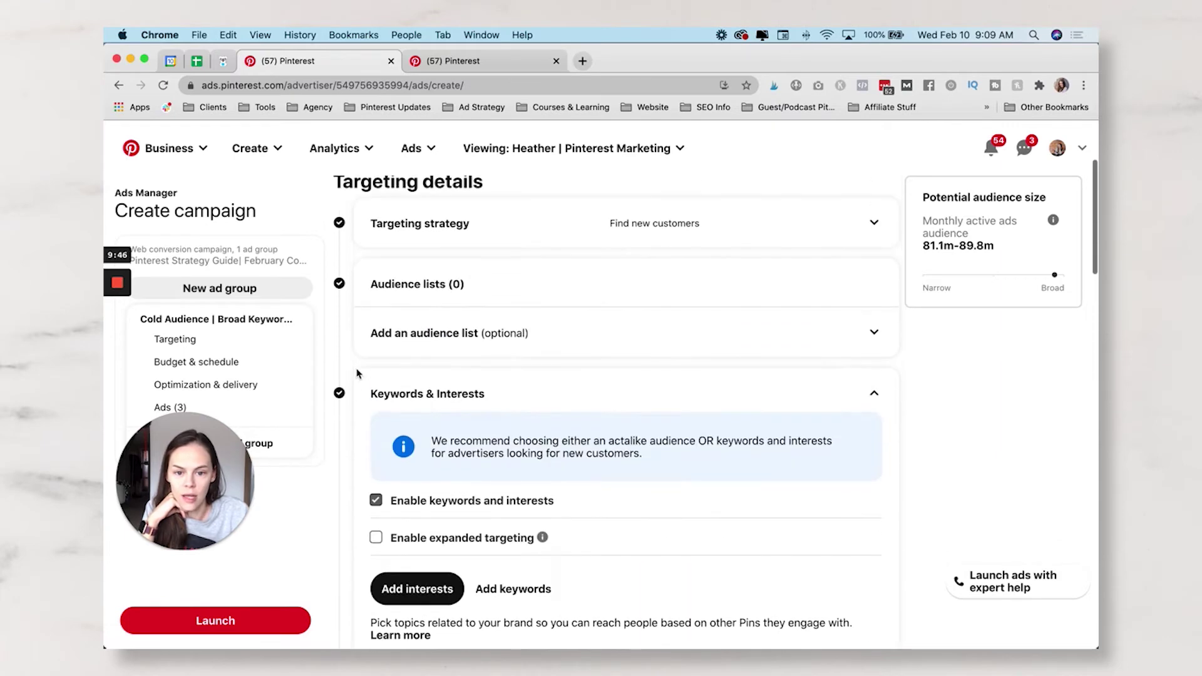
left_click(873, 393)
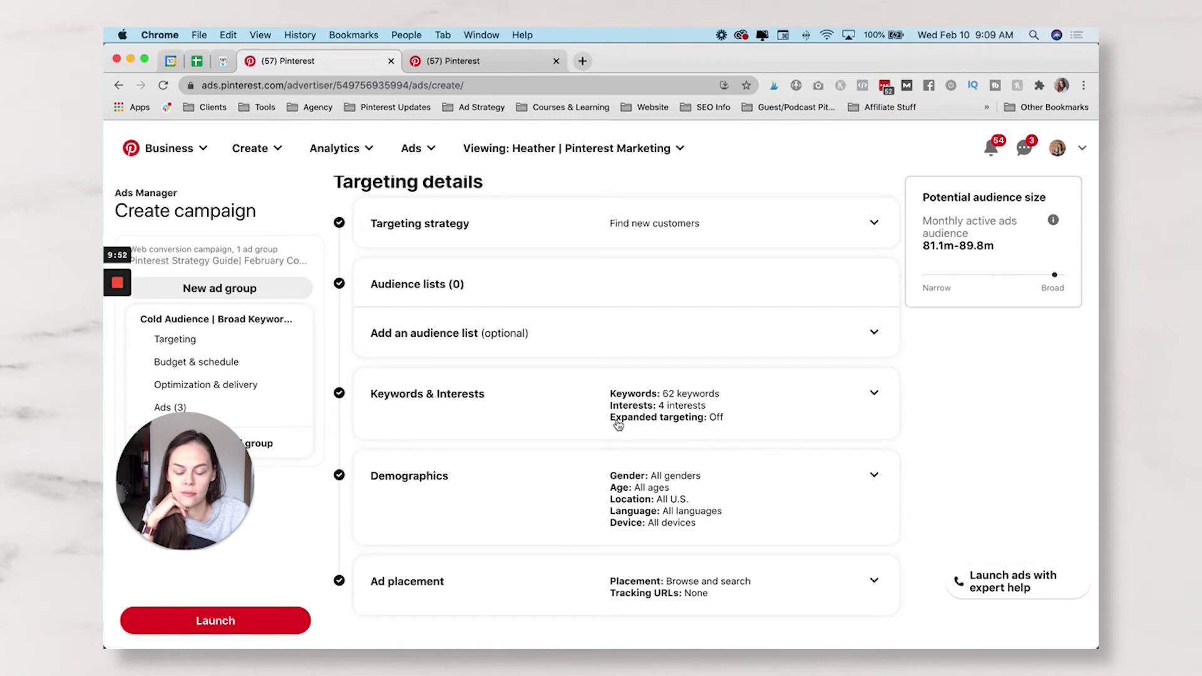
- Check the demographics, ad placement, budget, conversion event, bidding and selected Pins, and launch the campaign
scroll(617, 425, "down", 3)
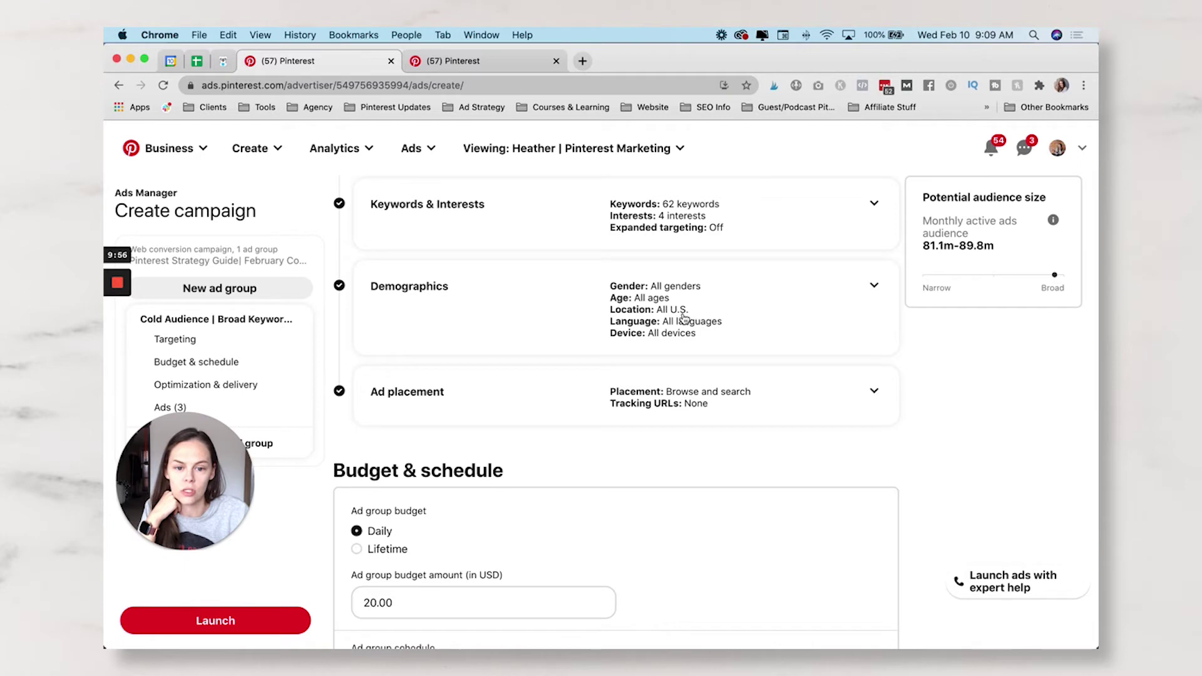
scroll(619, 327, "down", 1)
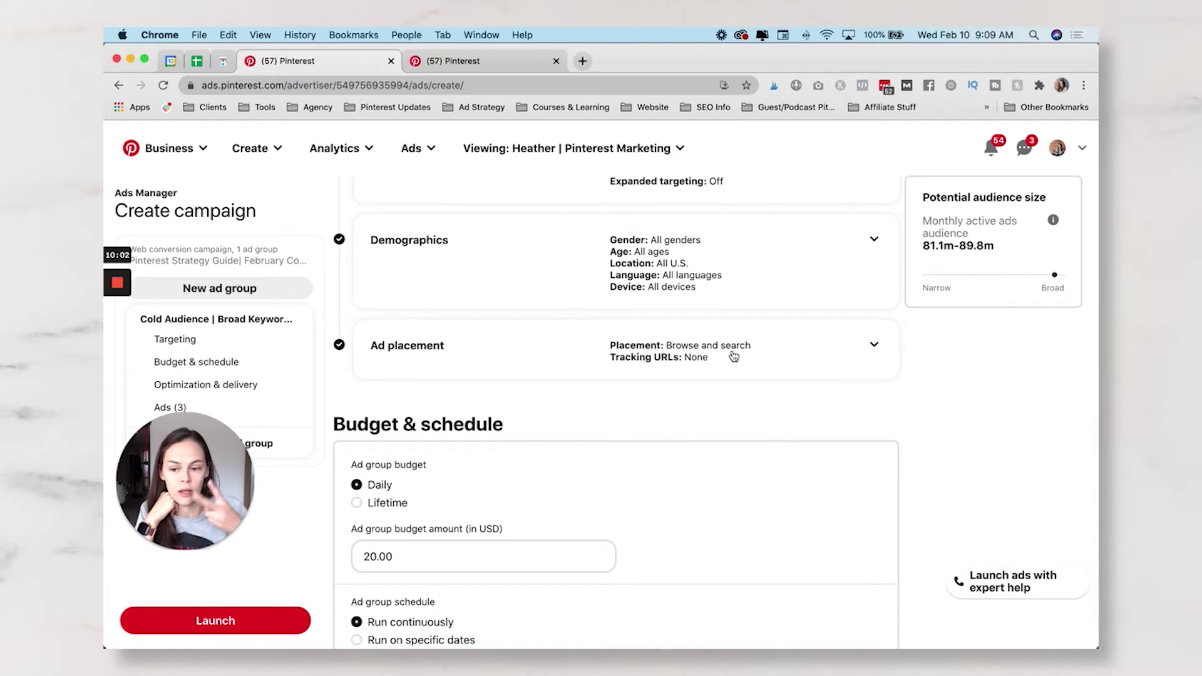
scroll(727, 355, "down", 5)
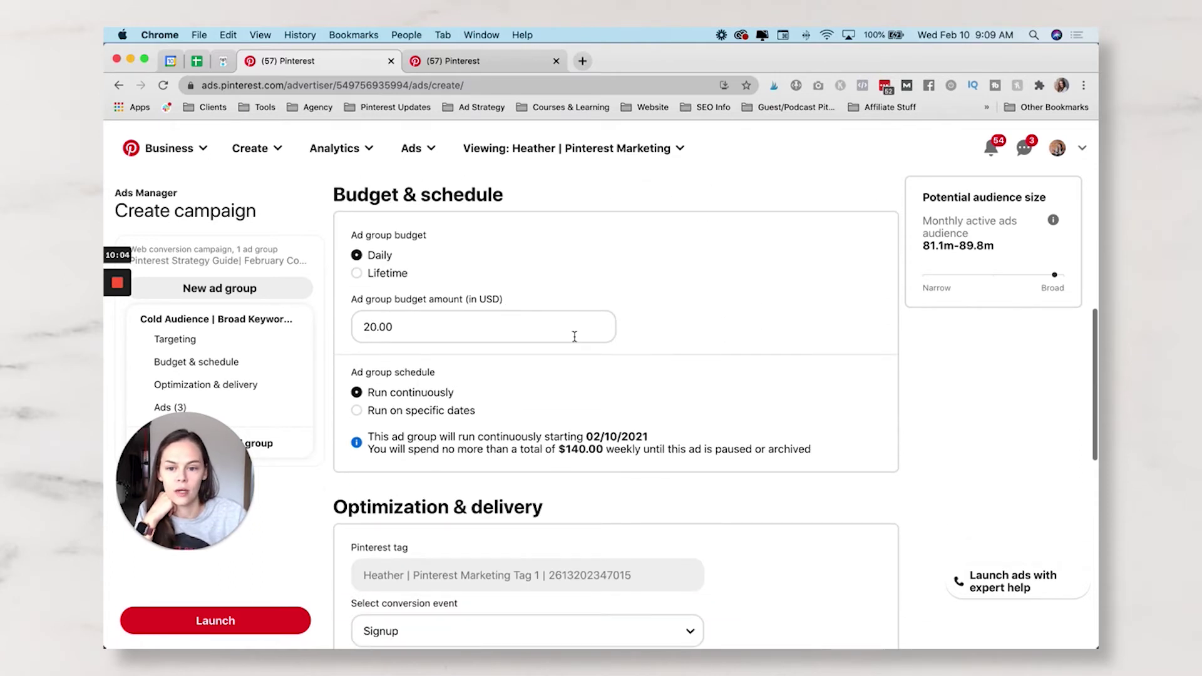
scroll(524, 332, "down", 5)
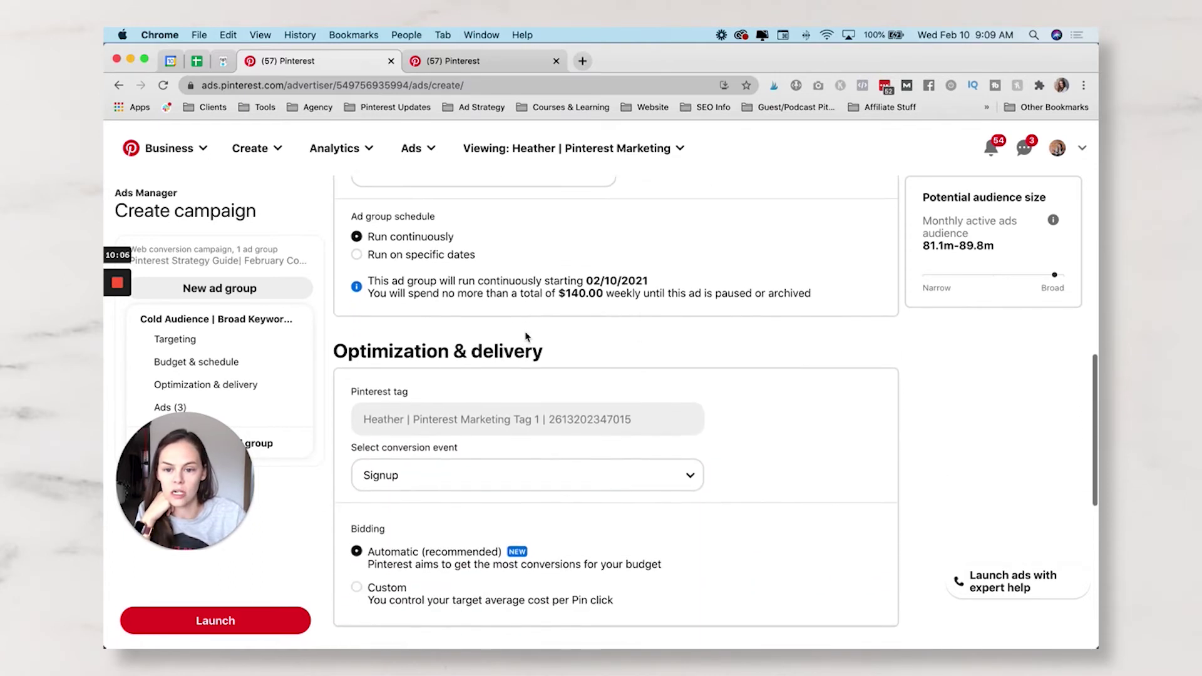
scroll(523, 215, "down", 2)
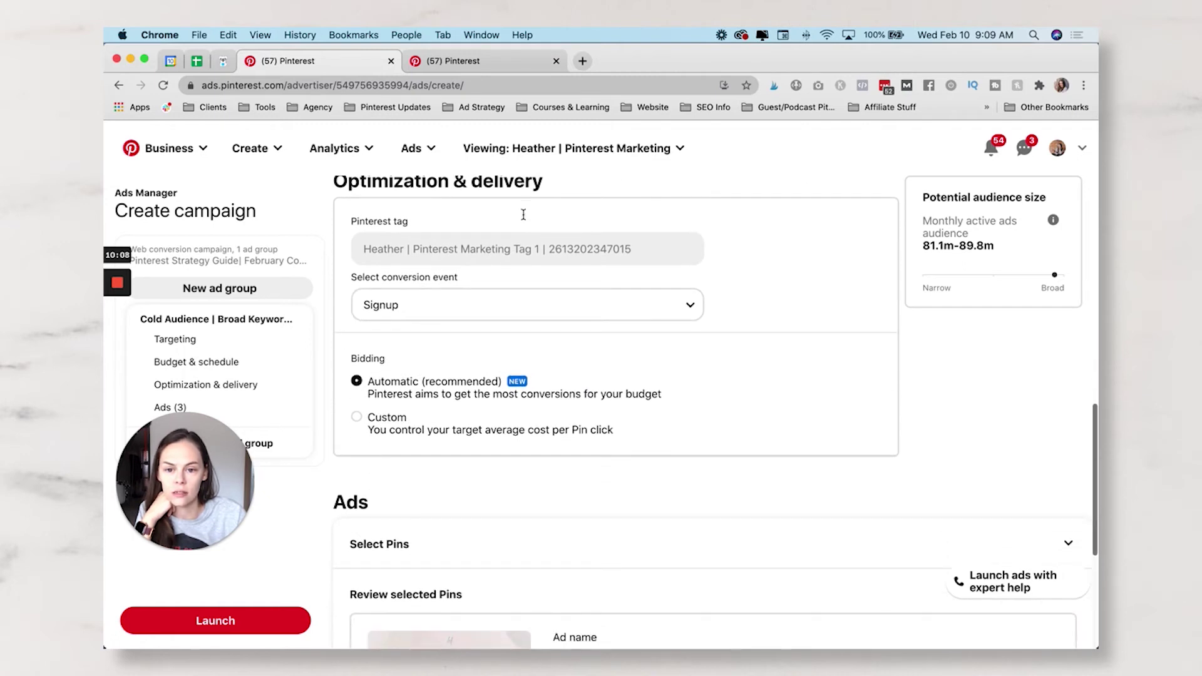
scroll(452, 318, "down", 4)
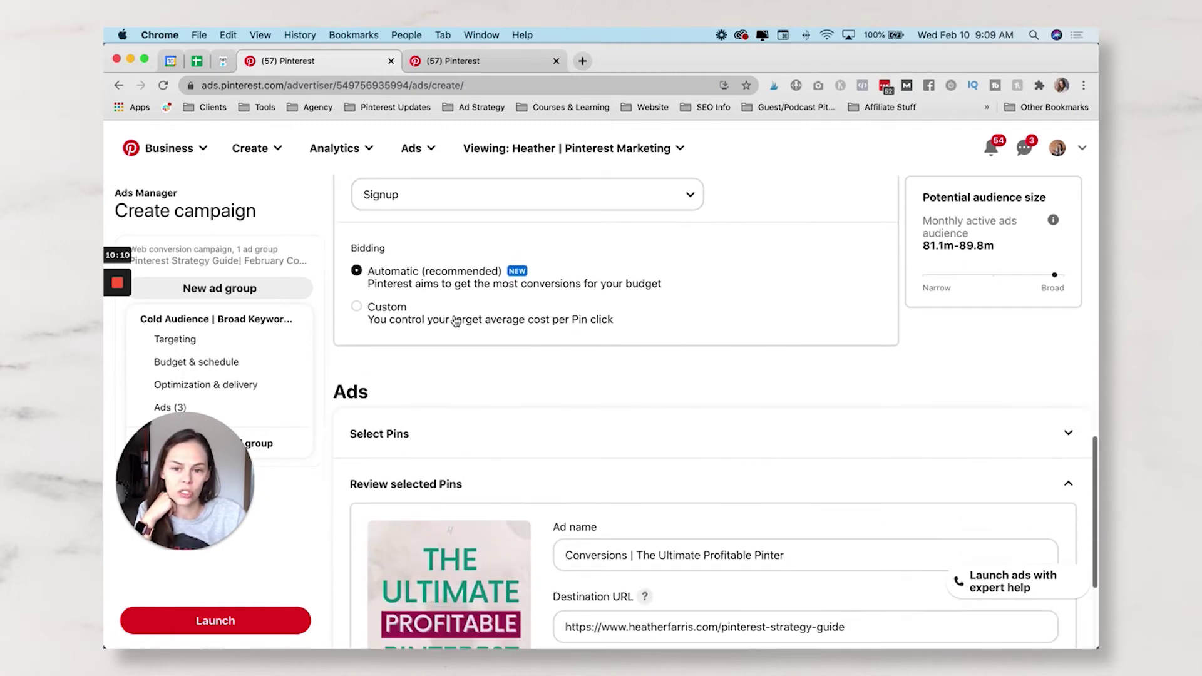
scroll(456, 320, "up", 1)
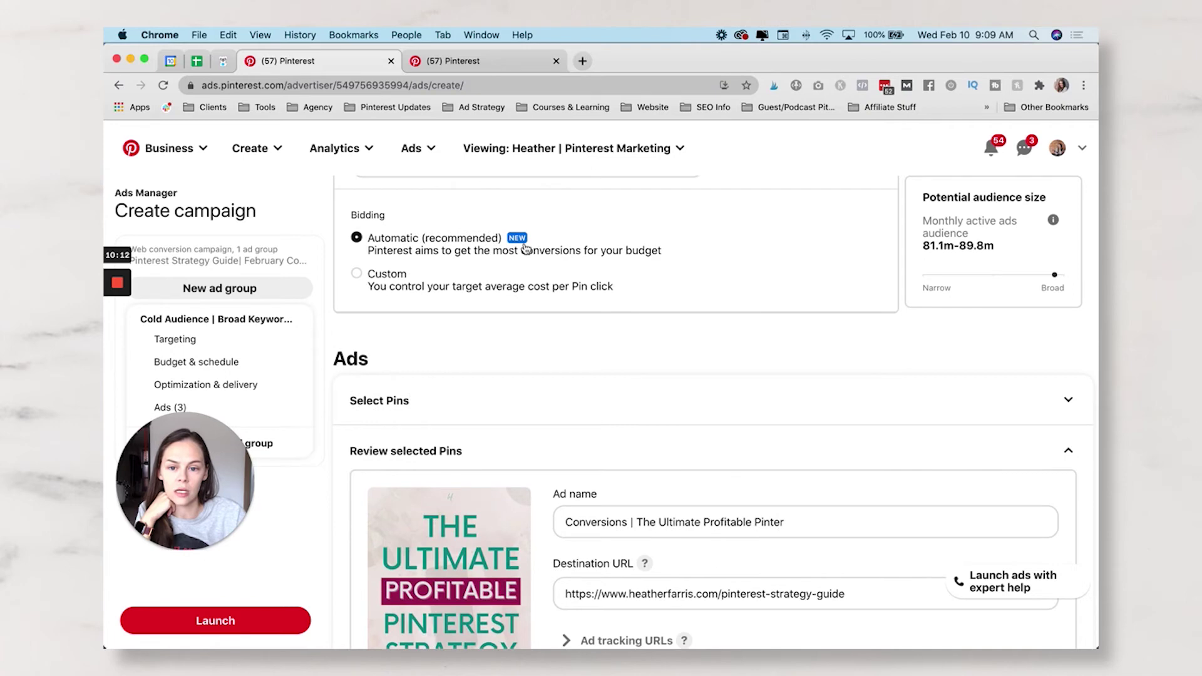
scroll(463, 248, "down", 3)
scroll(589, 451, "down", 6)
scroll(602, 434, "down", 5)
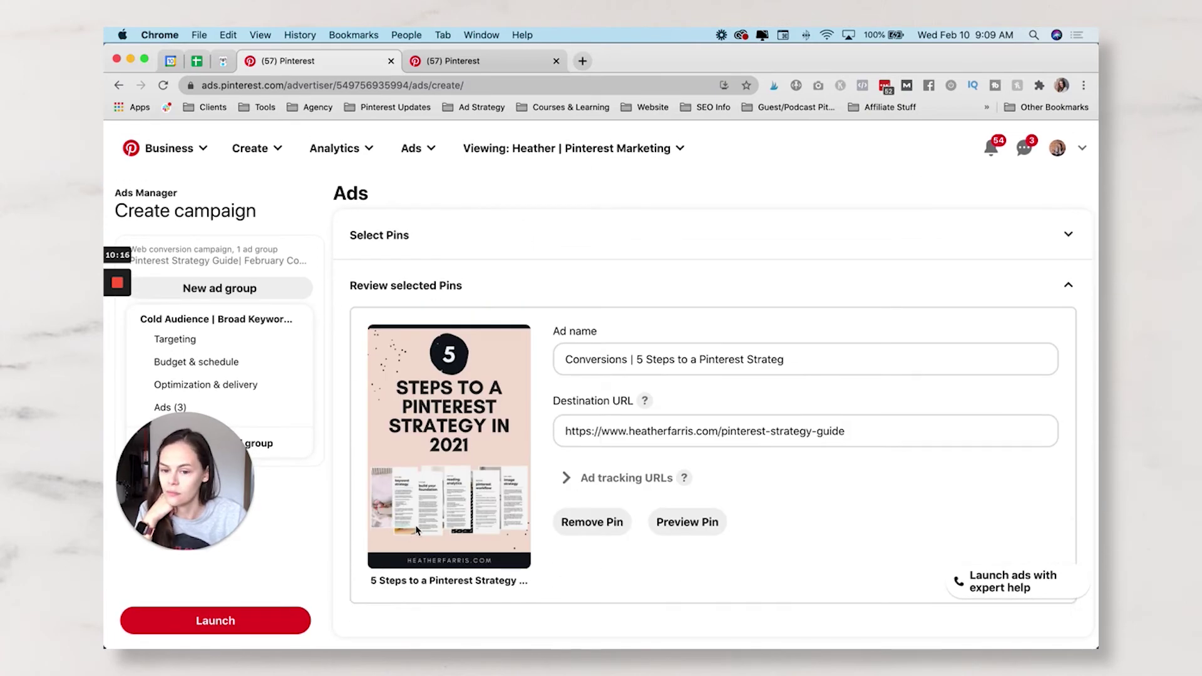
left_click(283, 628)
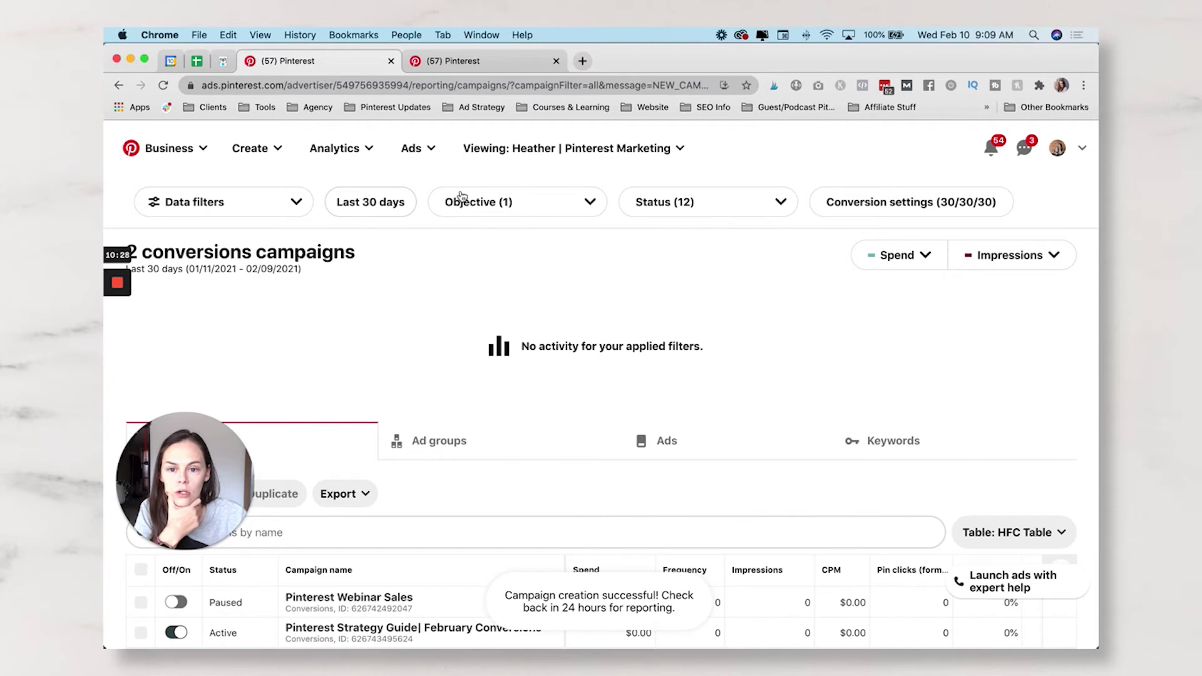
- Start creating another ad campaign with the Consideration (formerly traffic) objective
left_click(415, 147)
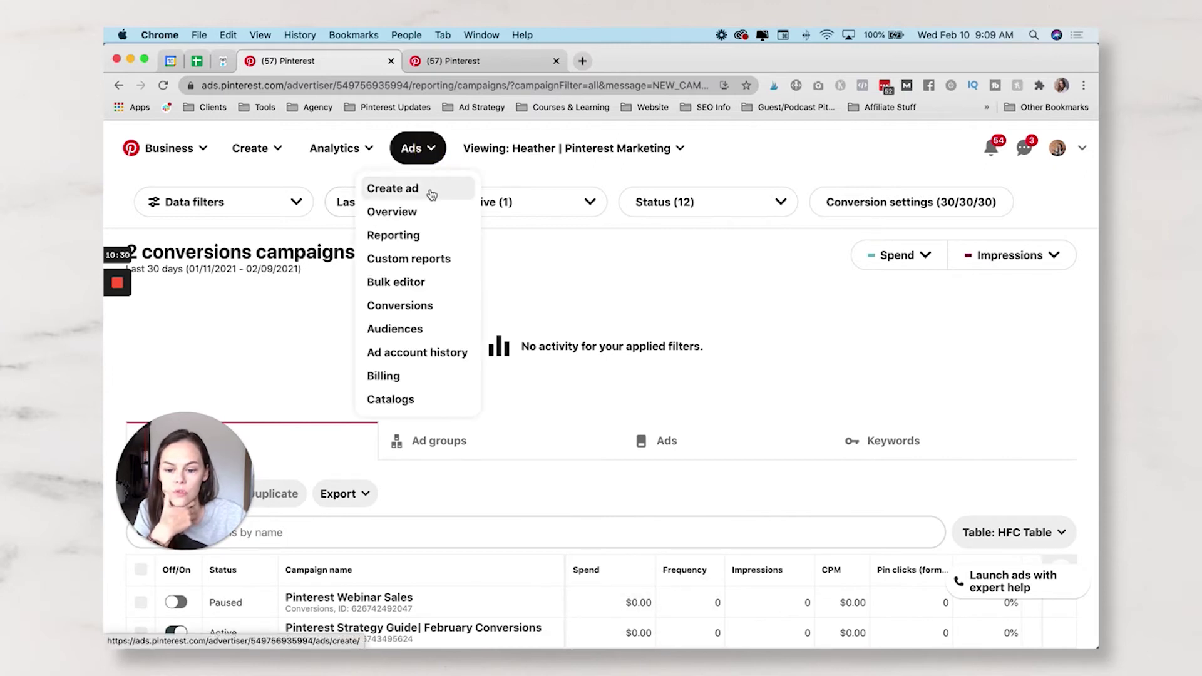
left_click(430, 191)
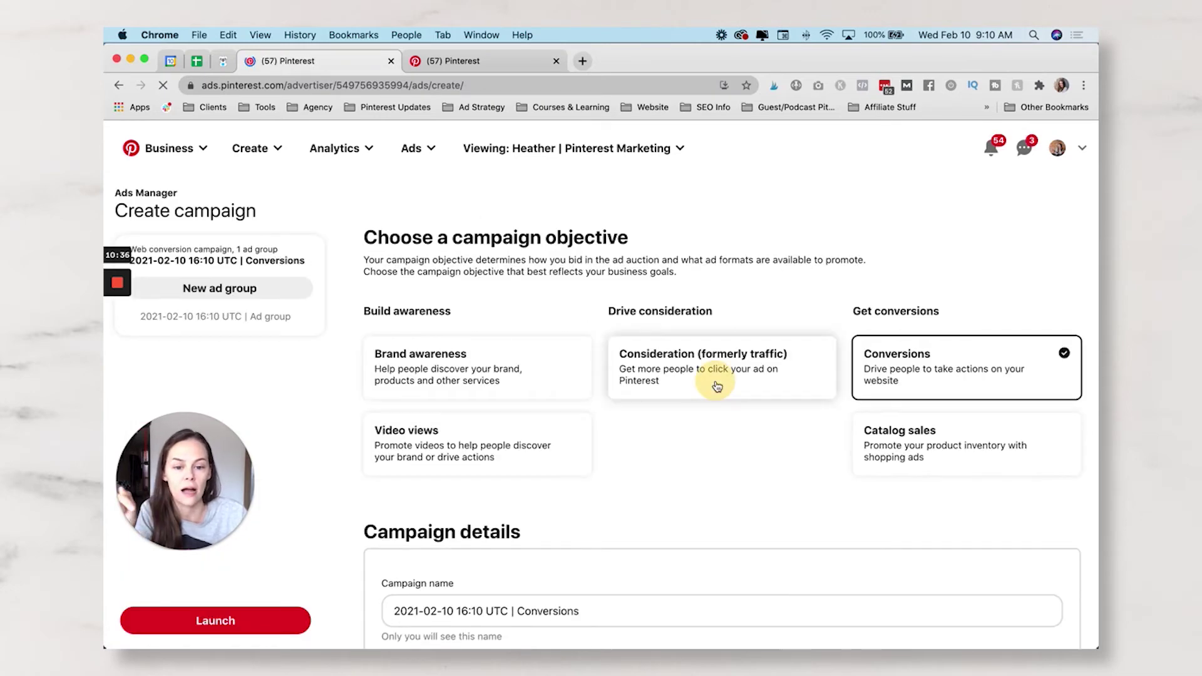
left_click(717, 386)
- Name the campaign "February Retargeting Campaign" and set its status to Paused
scroll(686, 329, "down", 4)
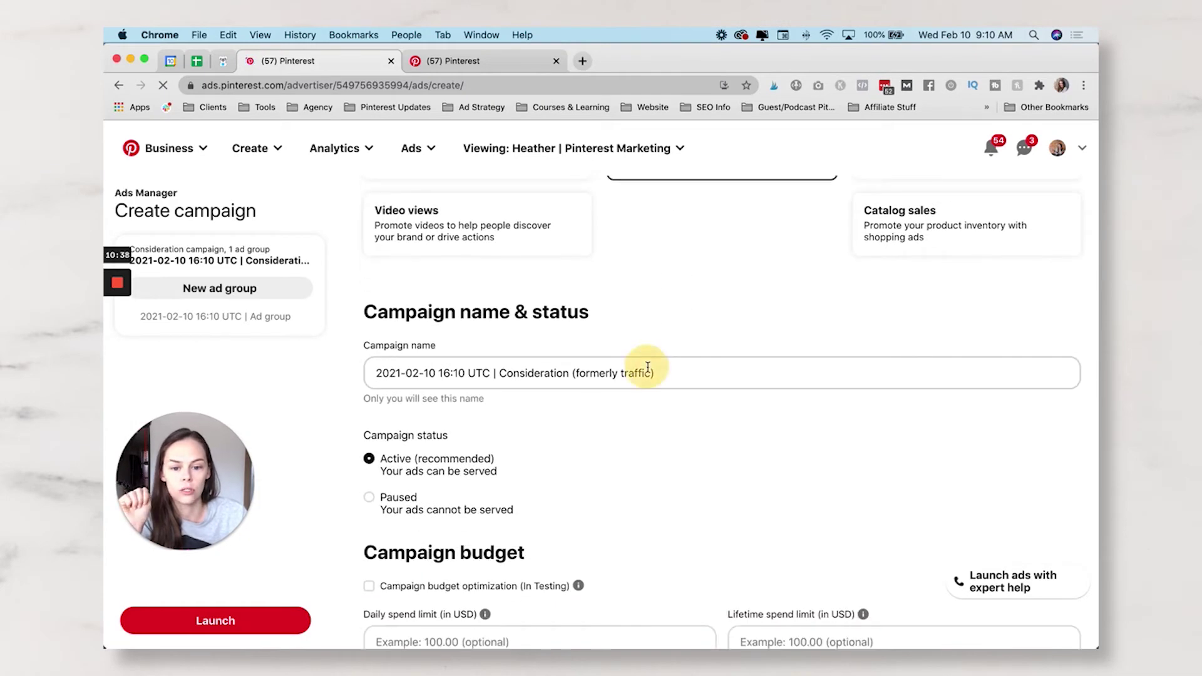
triple_click(648, 366)
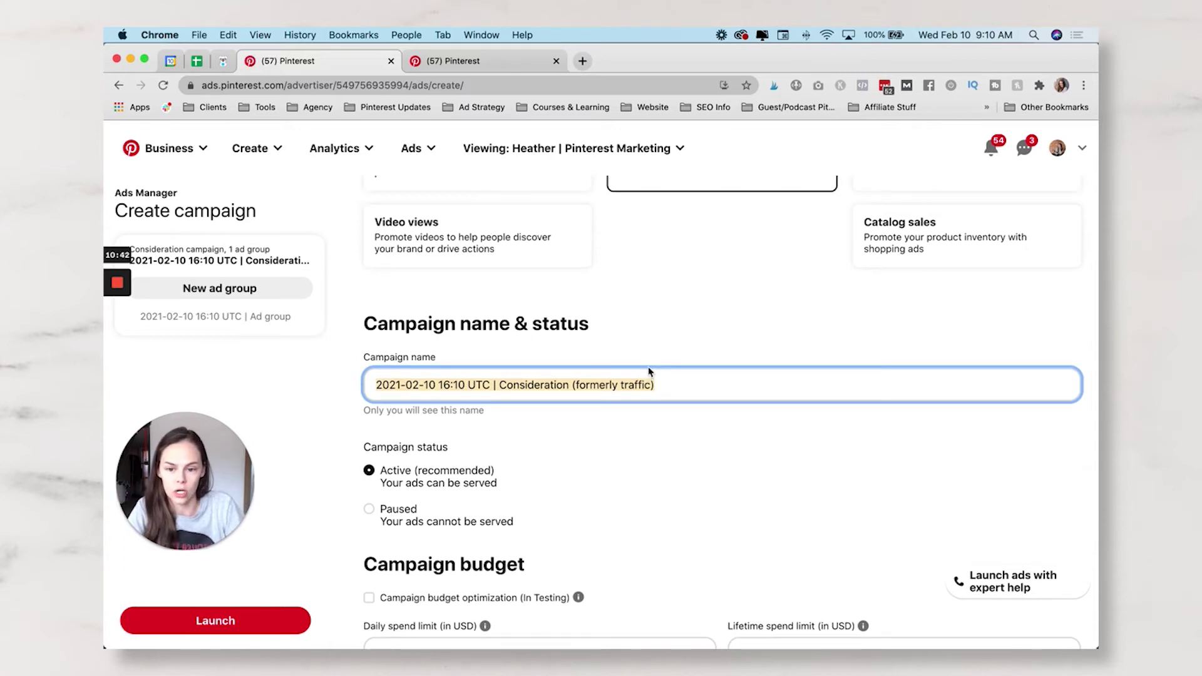
key("BackSpace")
type("Feb")
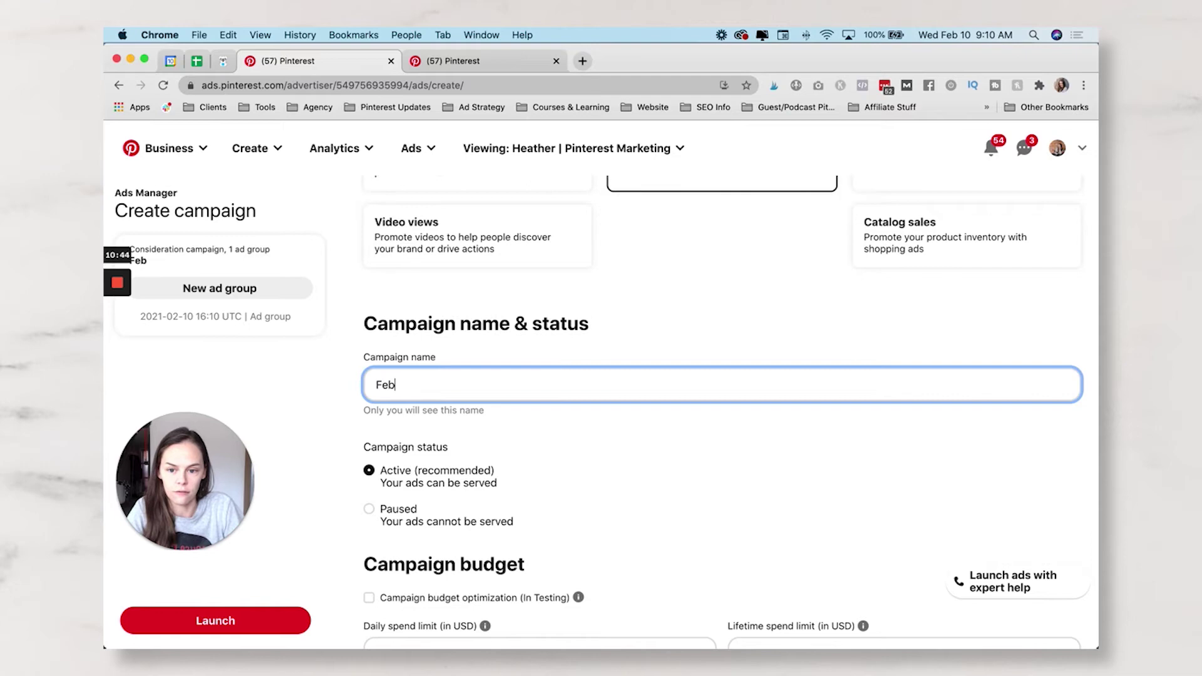
type("ruary Retargeting Campaign")
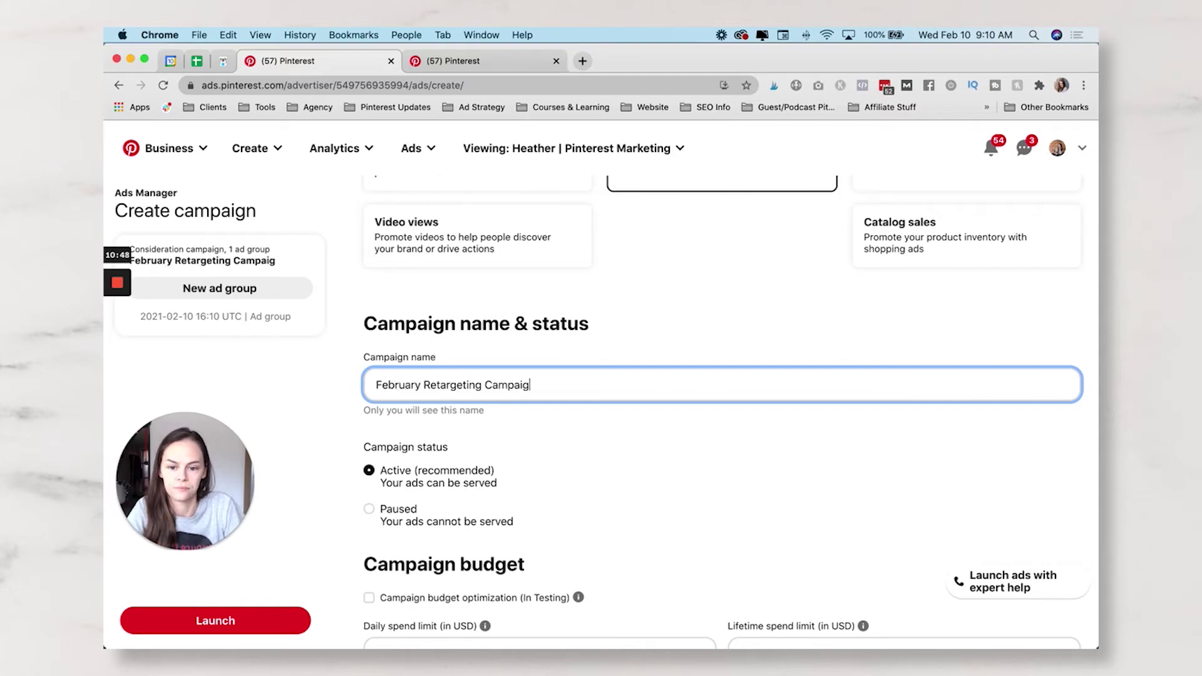
scroll(384, 296, "down", 3)
left_click(377, 324)
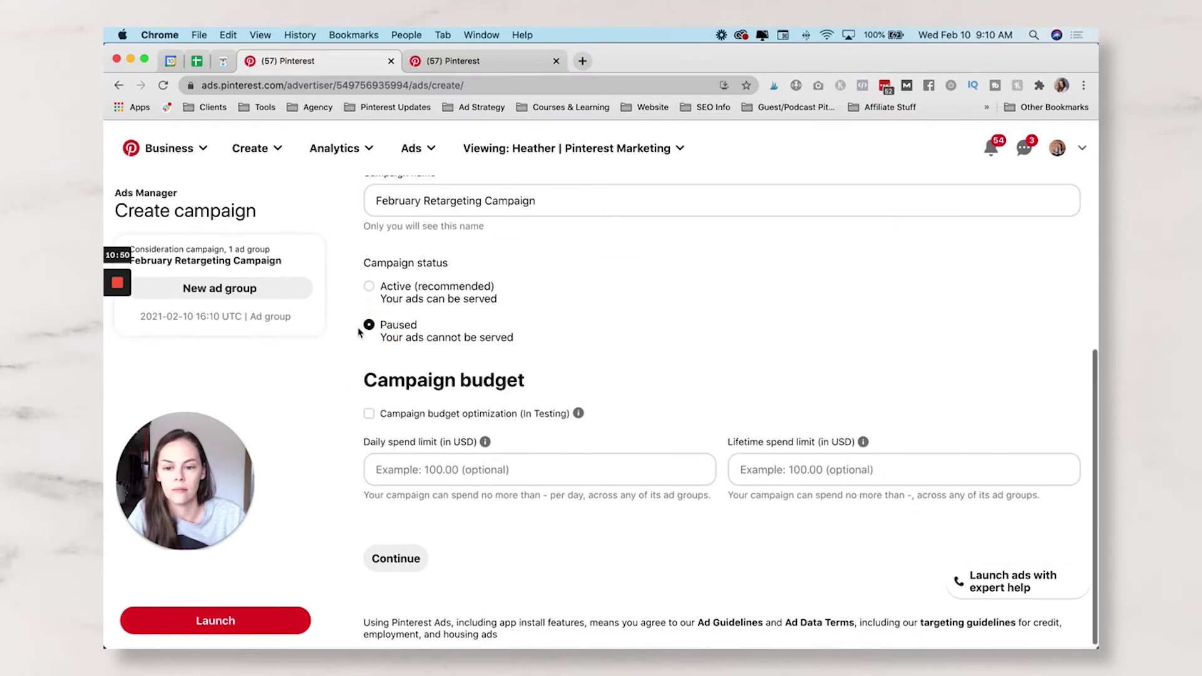
- Enable campaign budget optimization with a daily spend limit of 5.00 USD and continue to the ad group details
left_click(369, 413)
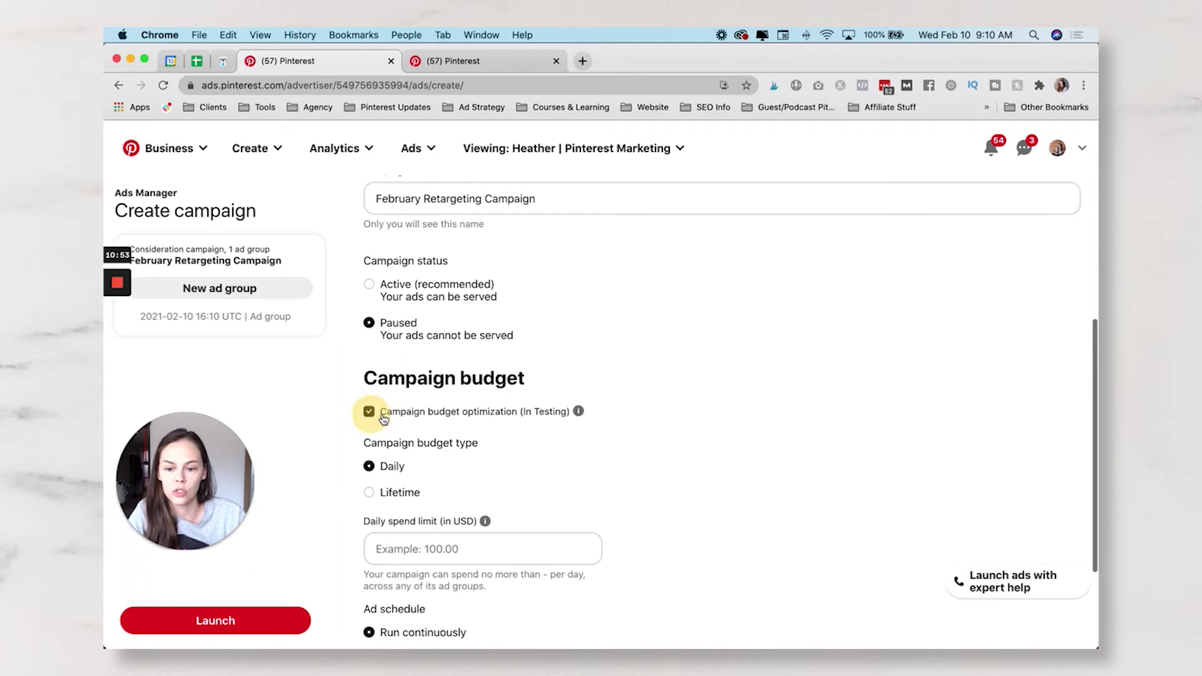
scroll(466, 410, "down", 3)
left_click(466, 413)
type("5")
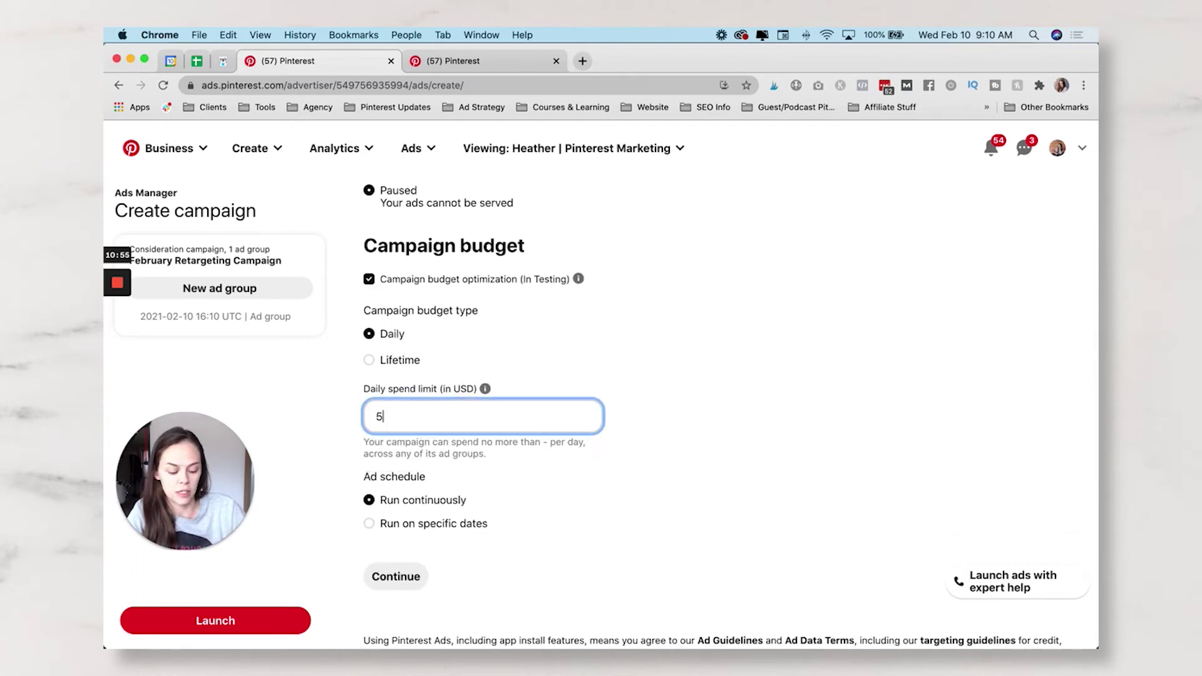
left_click(724, 407)
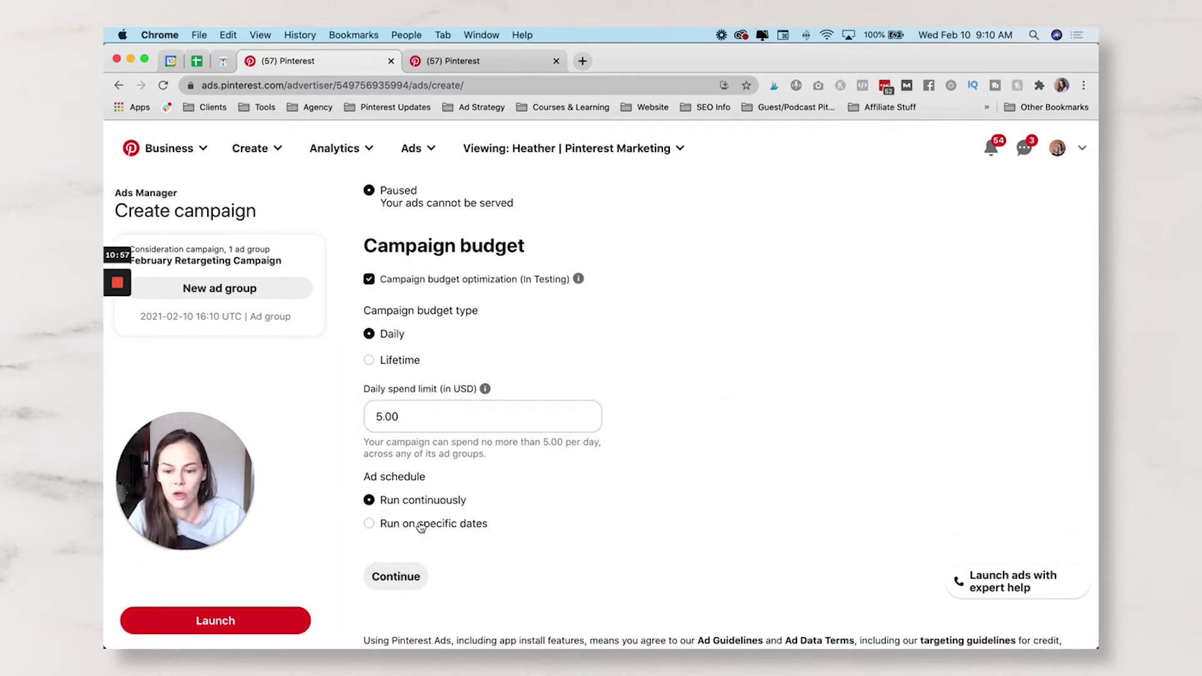
left_click(396, 577)
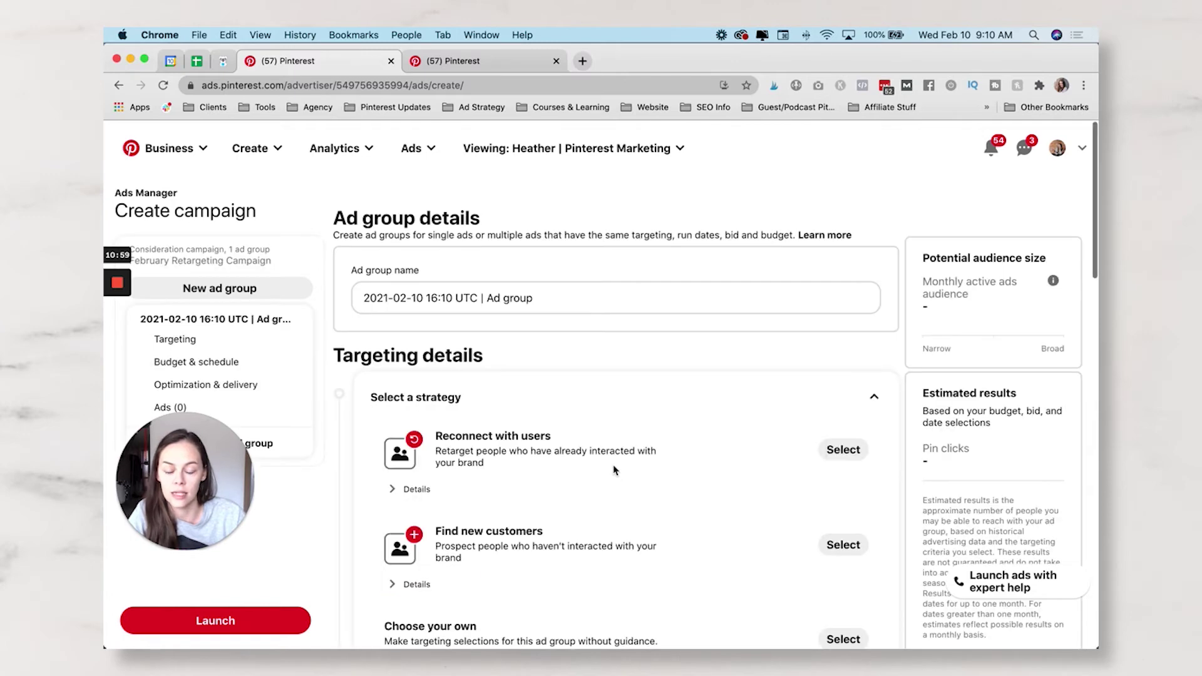
- Look over the new ad group's settings and name the ad group "Website visitors 30 days"
scroll(626, 444, "down", 2)
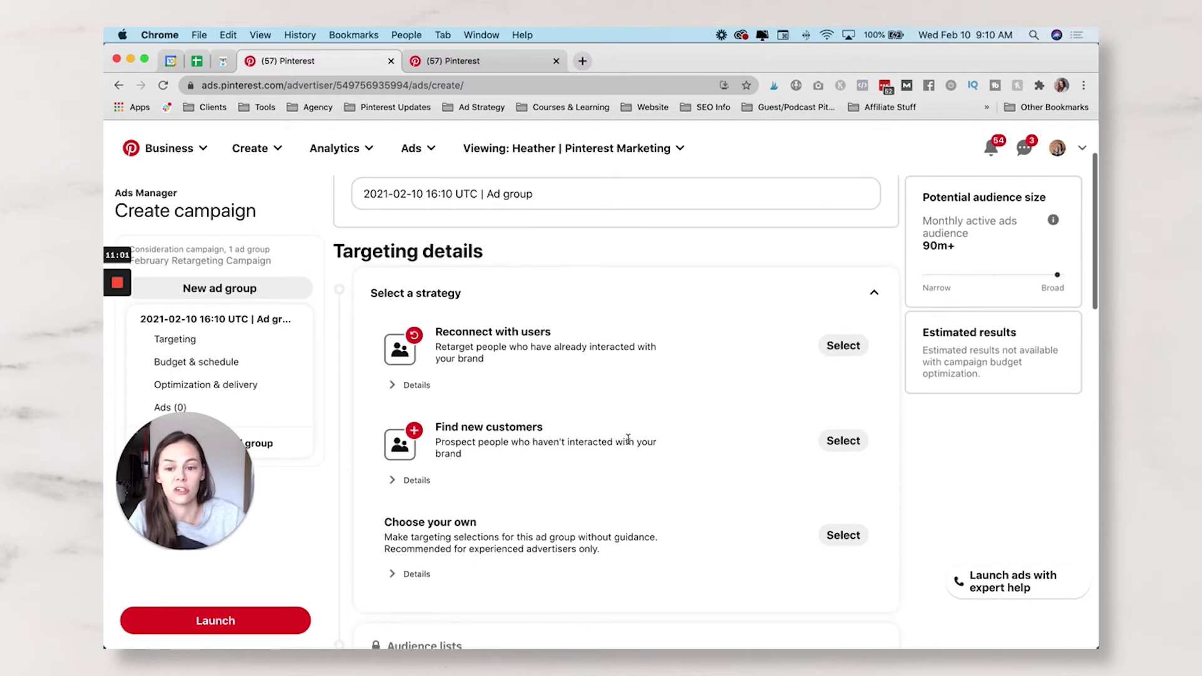
scroll(601, 441, "up", 2)
scroll(561, 445, "down", 3)
scroll(561, 445, "down", 10)
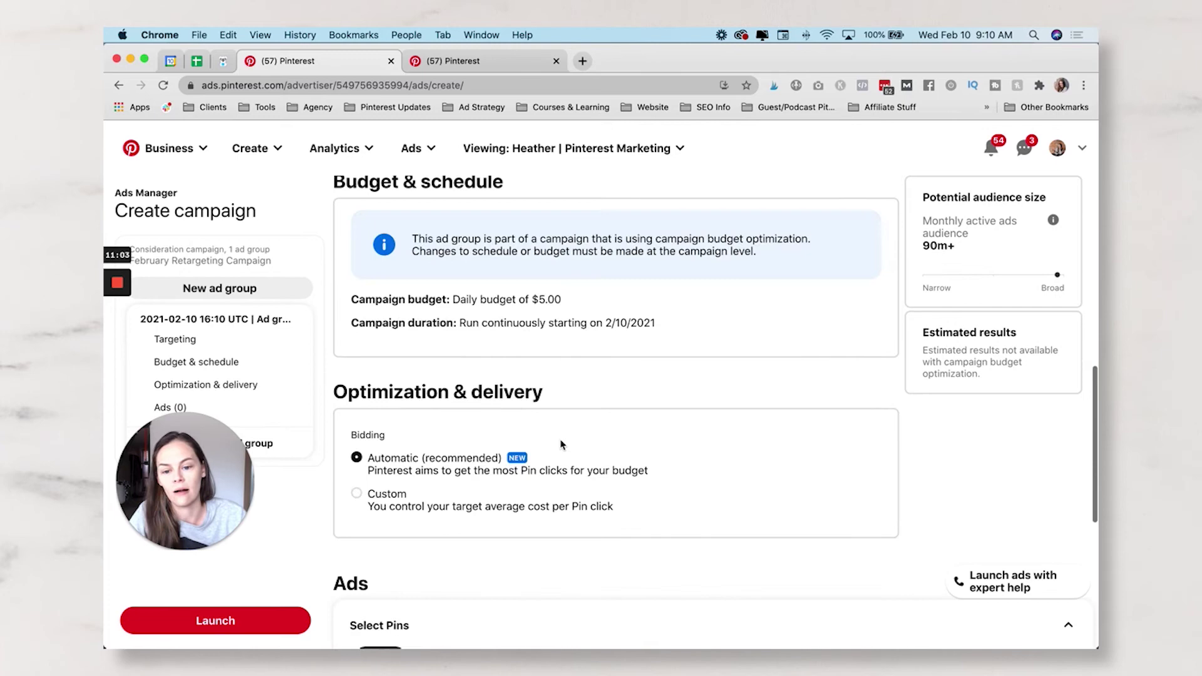
scroll(438, 375, "up", 10)
scroll(450, 326, "down", 1)
triple_click(471, 300)
type("Website")
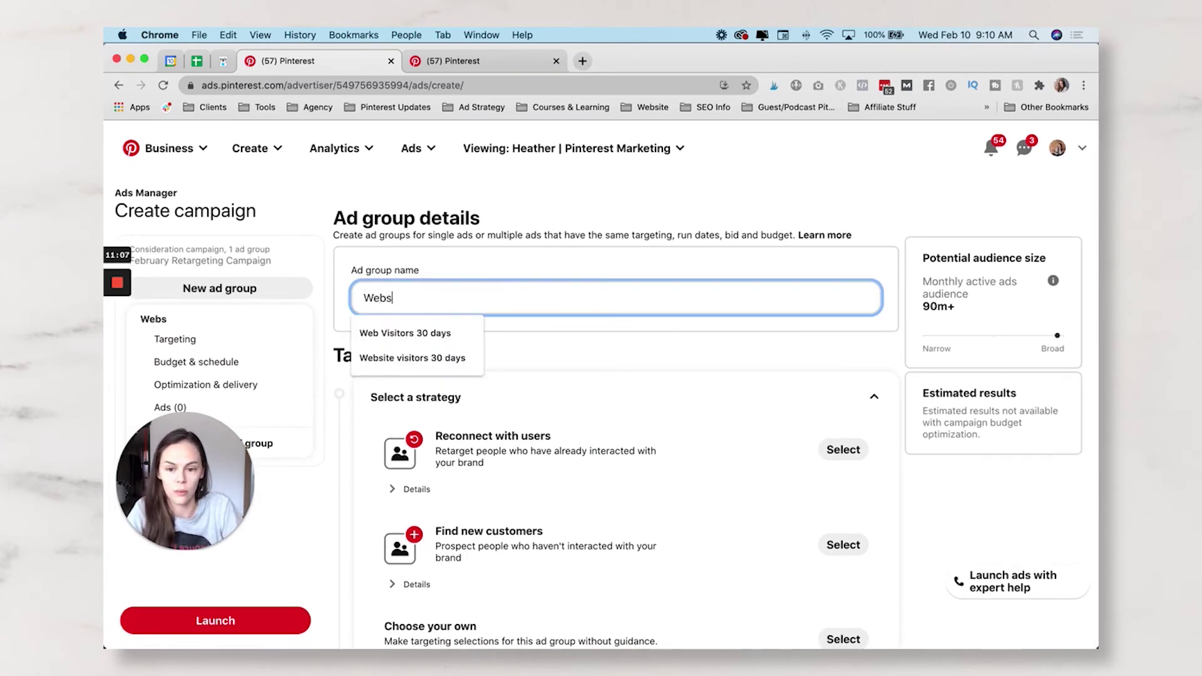
left_click(413, 333)
- Choose the Reconnect with users strategy and select the existing Website Visitors list among the site visitor audiences
scroll(595, 323, "down", 4)
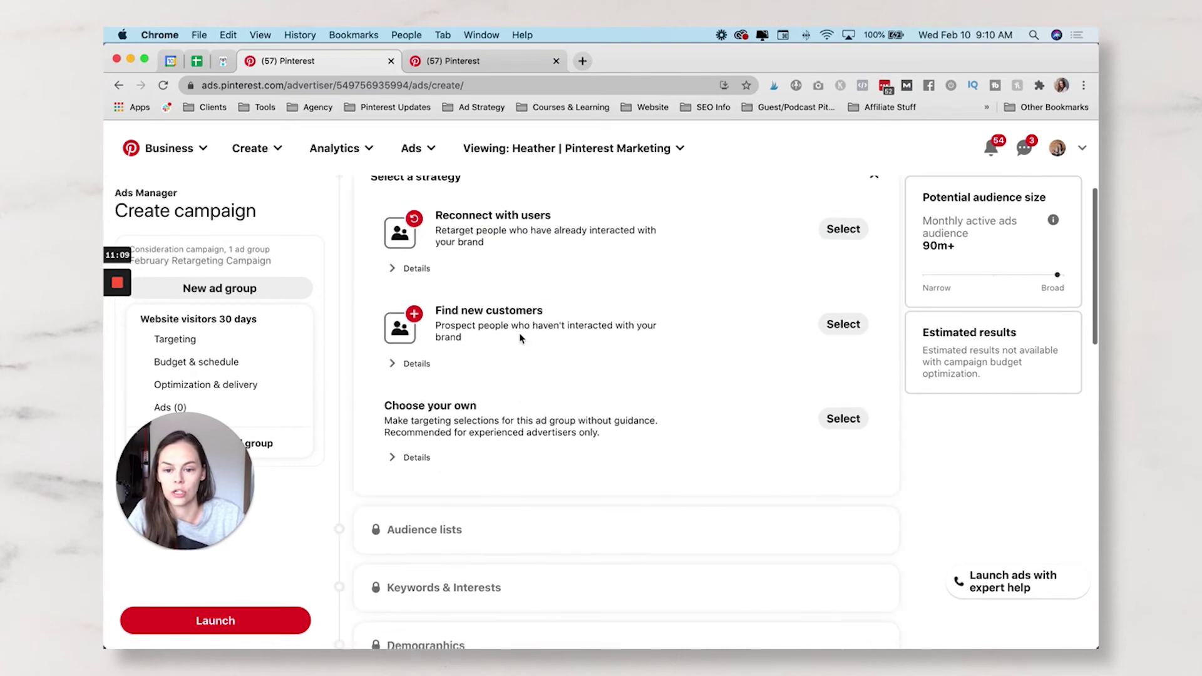
scroll(595, 322, "up", 2)
left_click(843, 308)
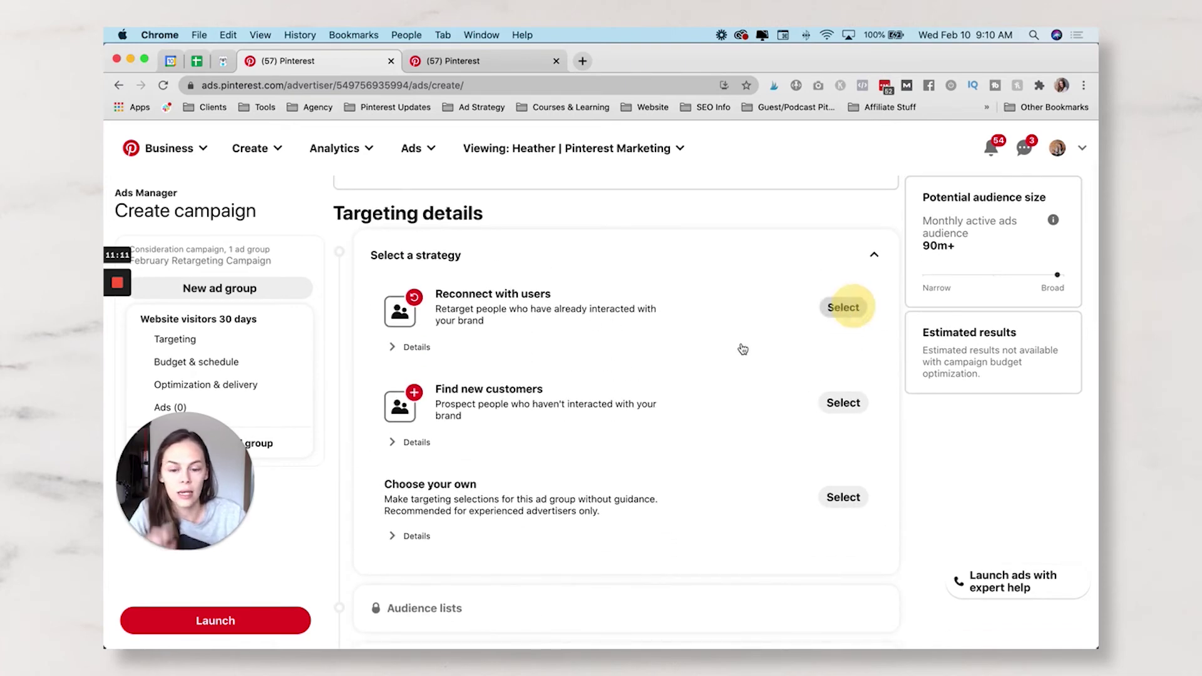
scroll(658, 354, "down", 3)
left_click(813, 325)
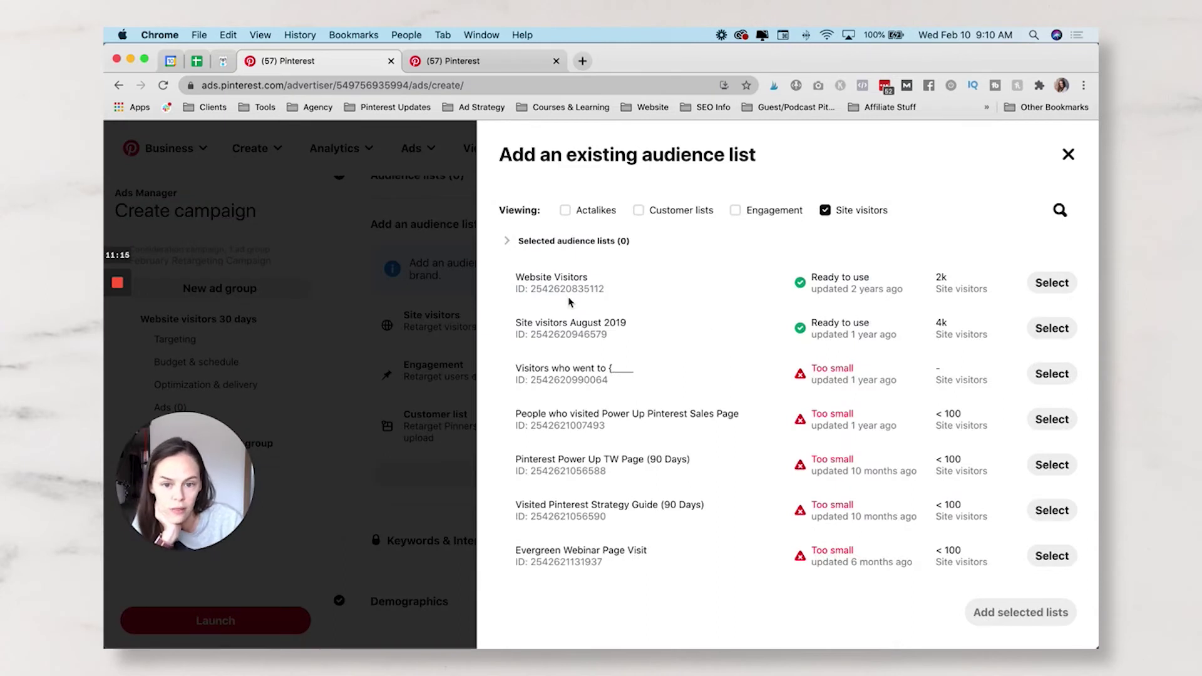
left_click(1050, 283)
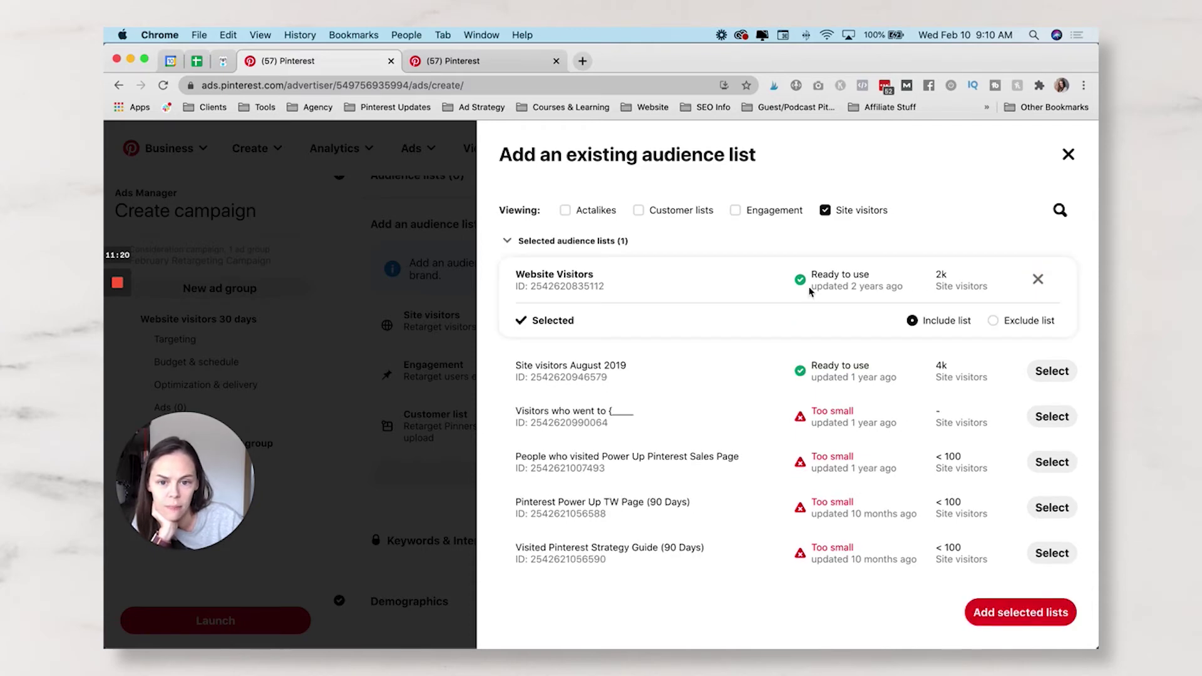
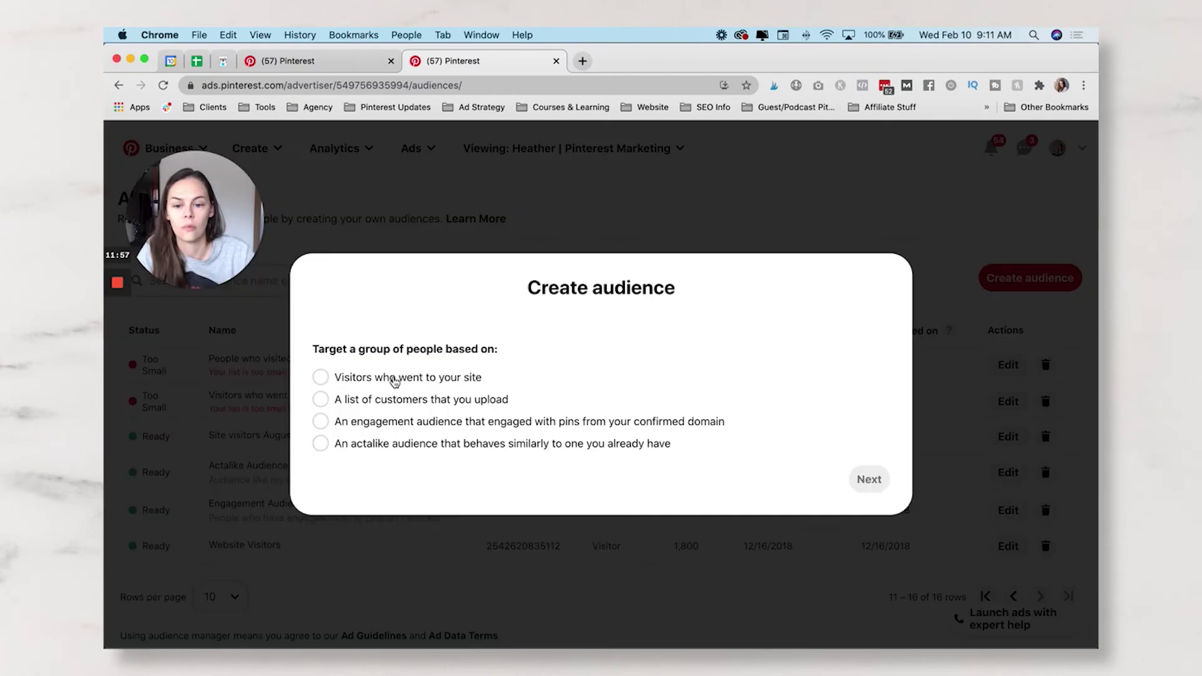
- Begin a new audience based on visitors who went to the site and name it "Website Visitors 30 days"
left_click(397, 378)
left_click(868, 479)
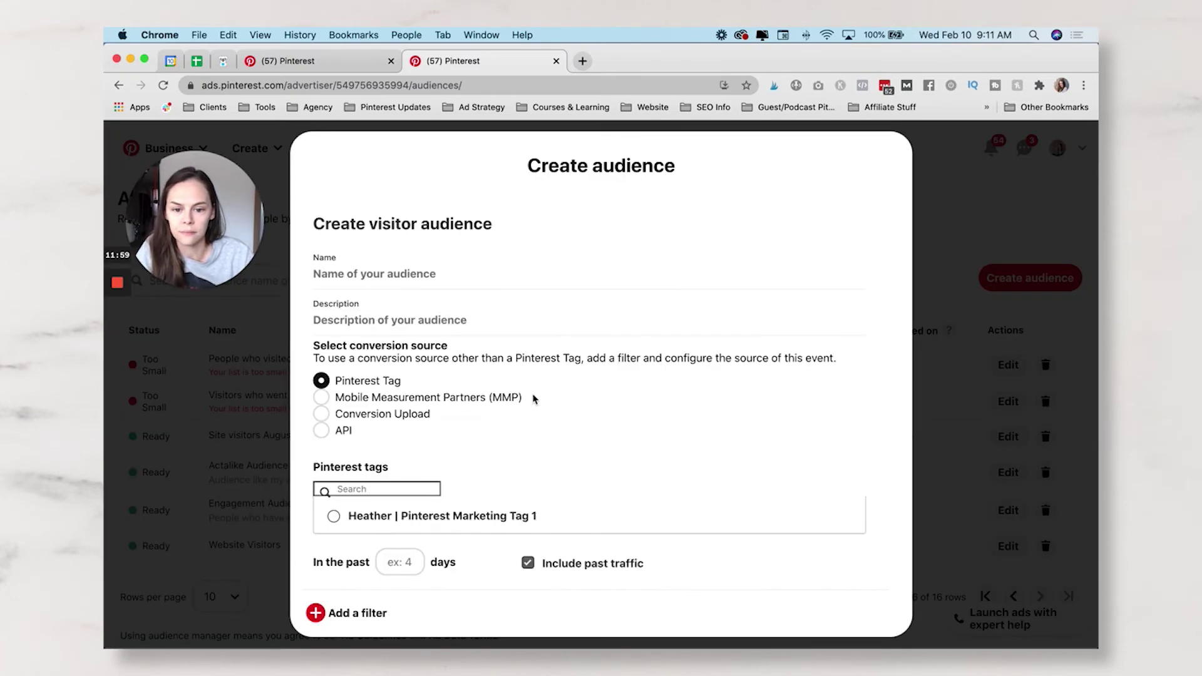
left_click(405, 275)
type("Website Visitors 30 days")
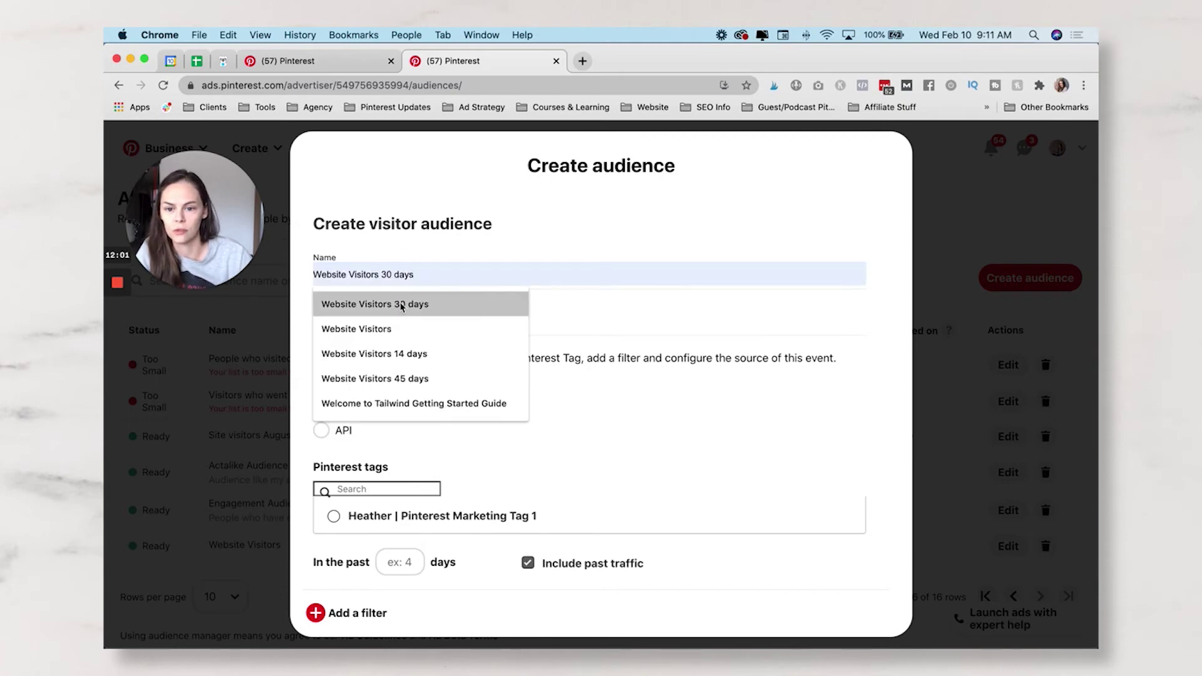
- Complete the visitor audience "Website Visitors 30 days" with Marketing Tag 1 and the past 30 days, and create it
left_click(402, 304)
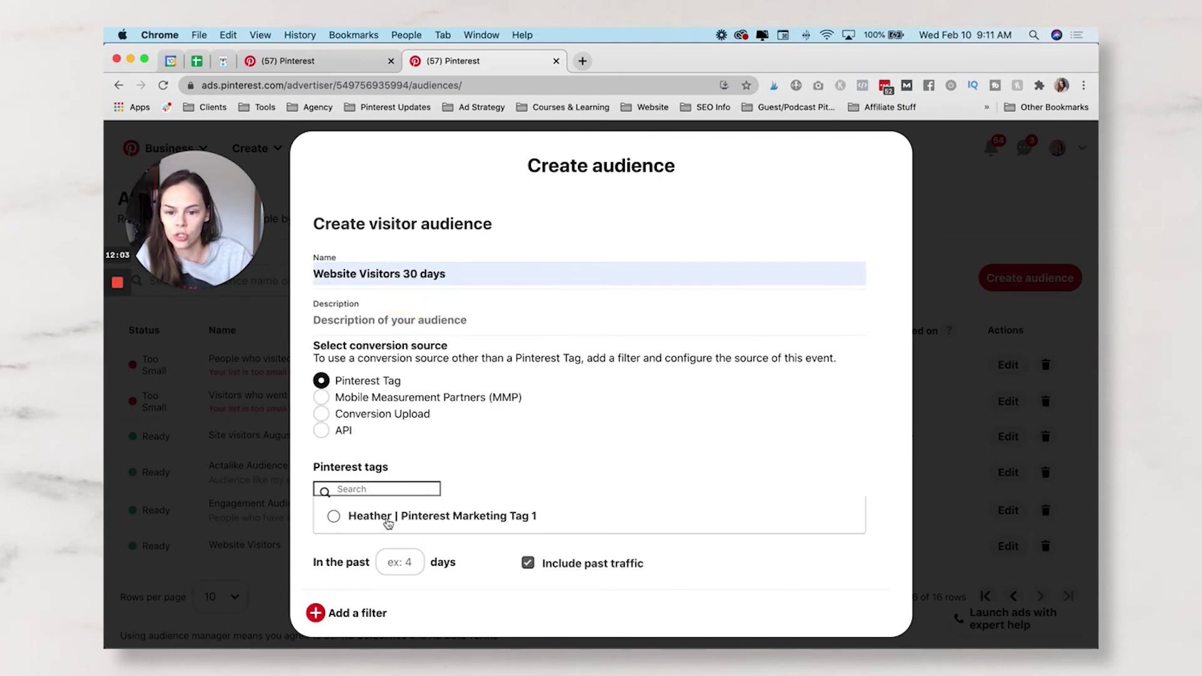
left_click(391, 557)
type("30")
left_click(332, 517)
scroll(842, 501, "down", 2)
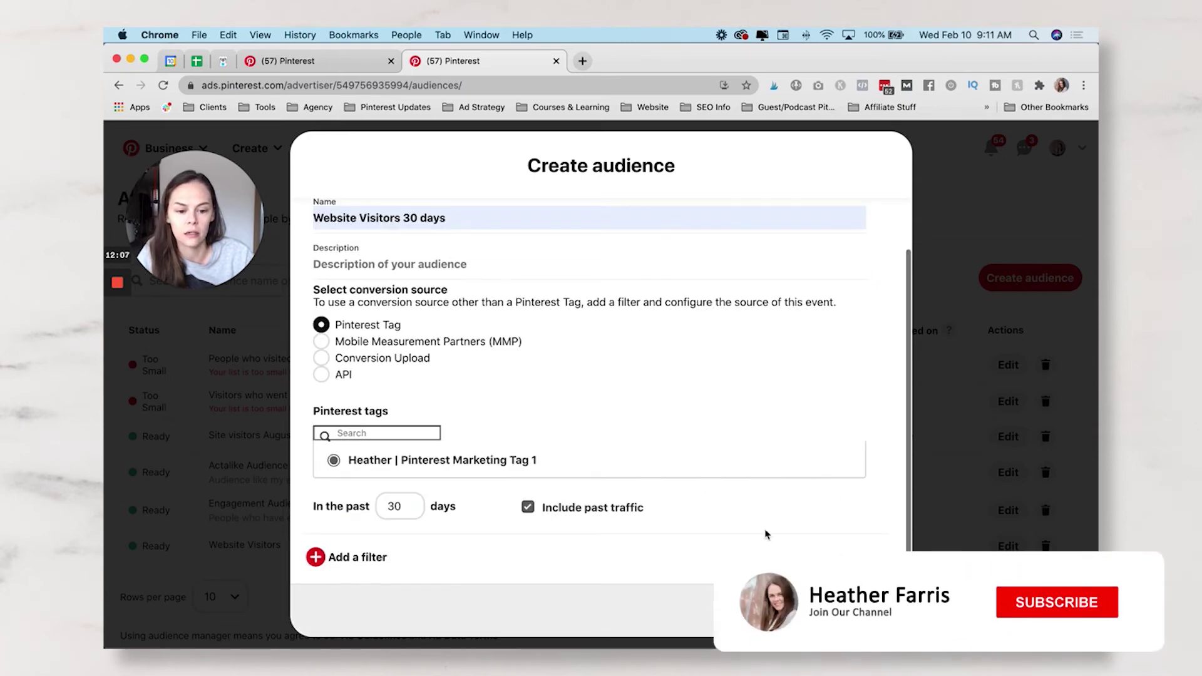
key("Return")
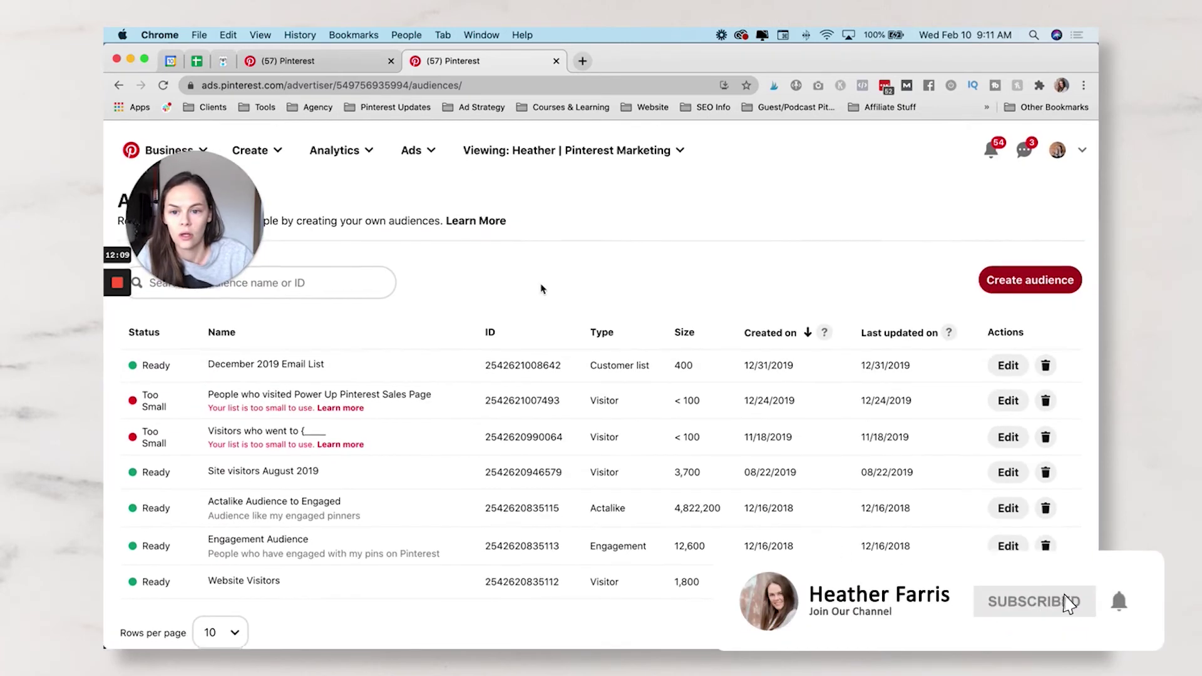
- Return to the campaign setup and remove the Website Visitors list from the ad group's audience lists
left_click(357, 60)
scroll(848, 263, "up", 1)
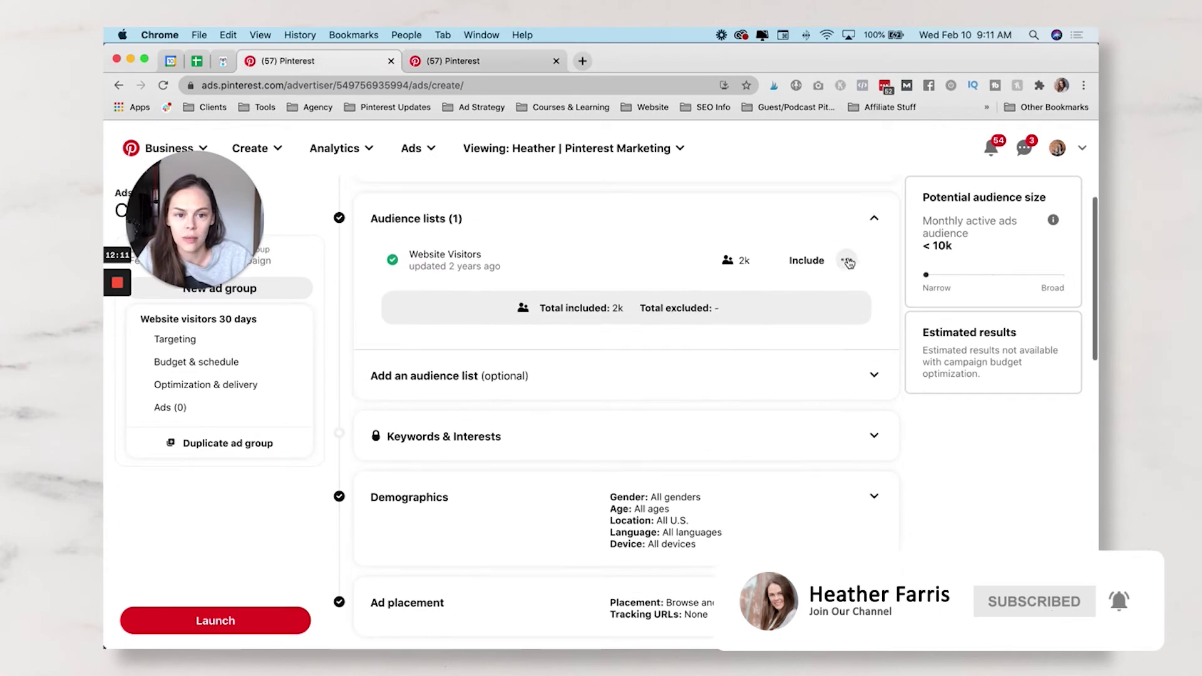
left_click(848, 262)
left_click(850, 398)
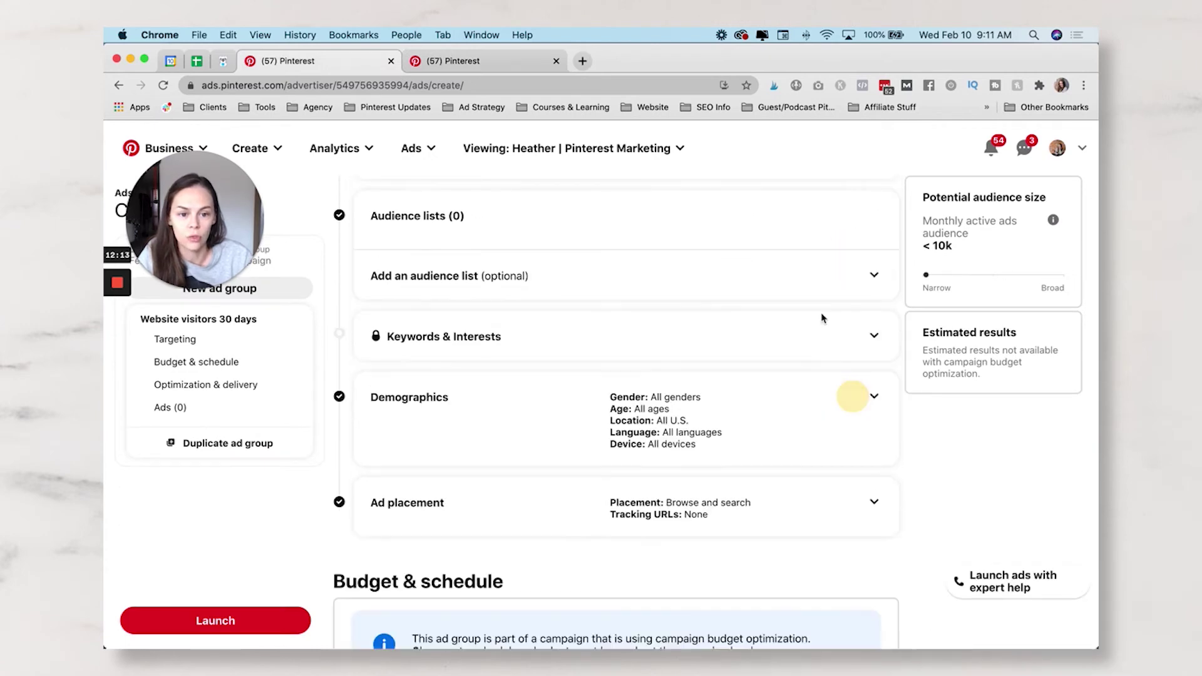
- Look through the existing site visitor lists for the new 30-day audience and close the selection
left_click(873, 276)
left_click(808, 370)
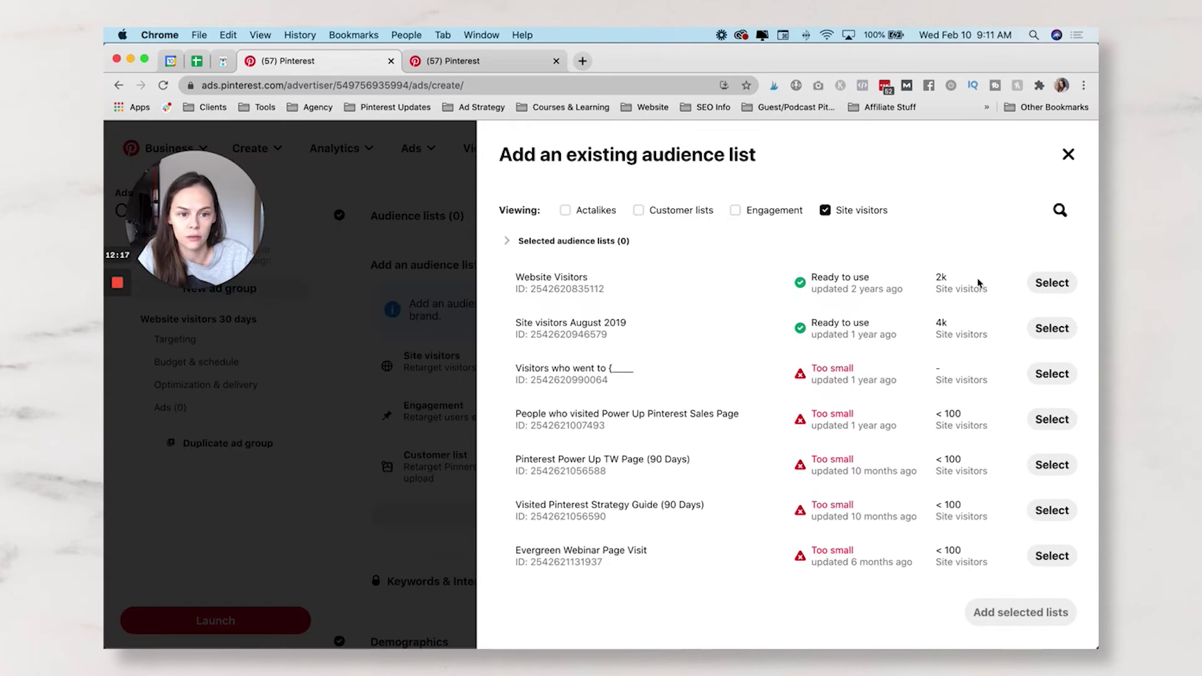
scroll(918, 455, "down", 5)
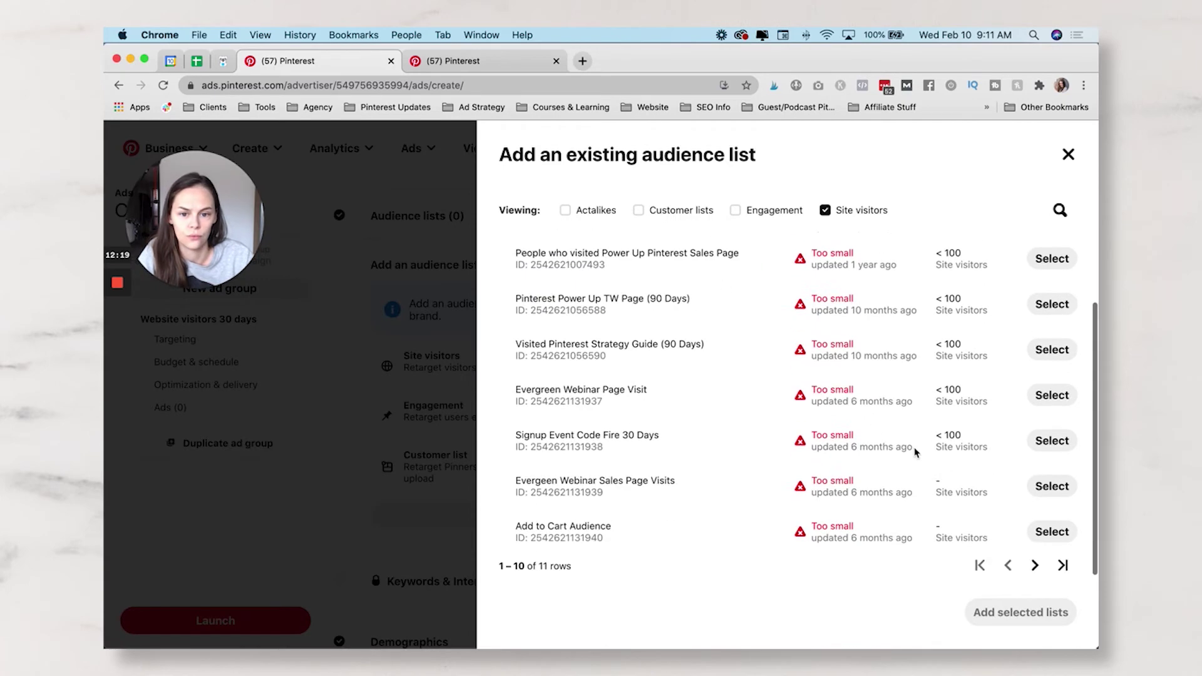
scroll(917, 455, "up", 5)
left_click(1067, 154)
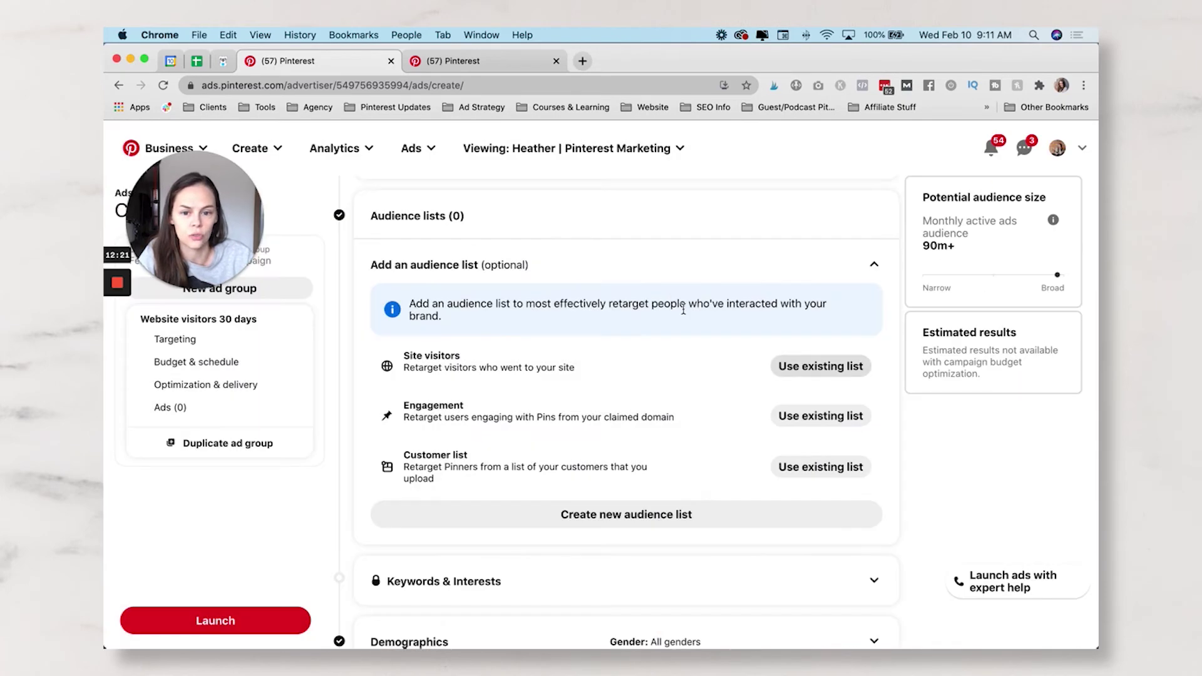
- Include the existing "Website Visitors 30 days" site visitor list in the ad group's audience lists
mouse_move(116, 295)
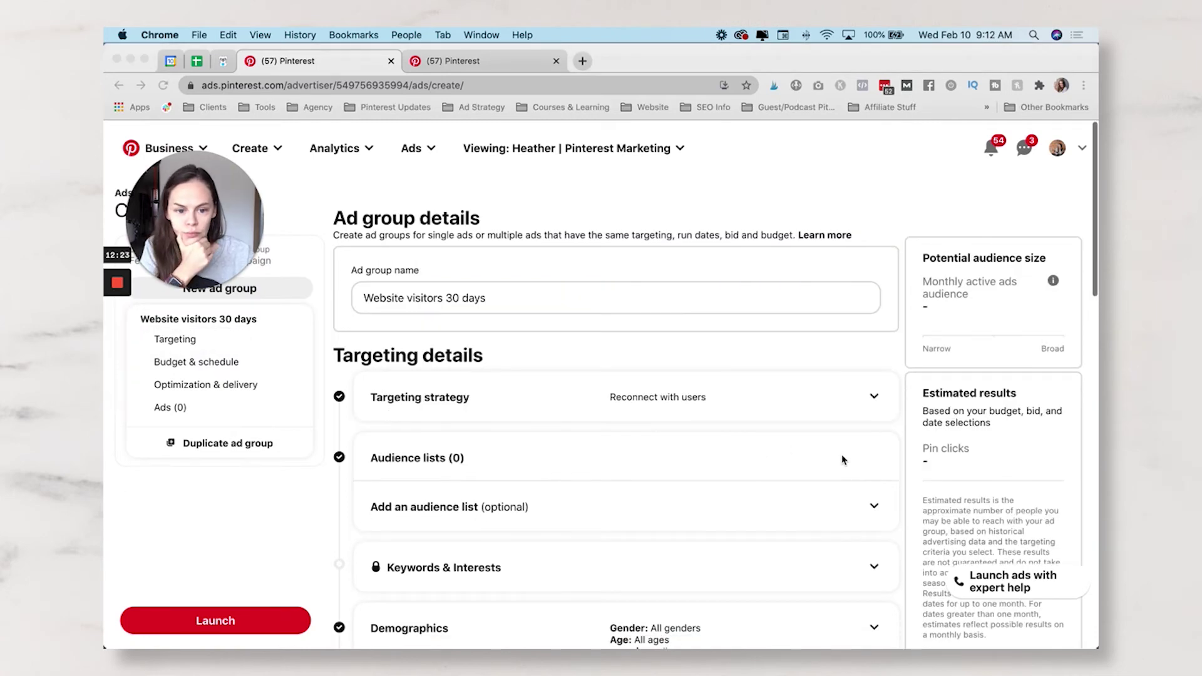
scroll(842, 457, "down", 3)
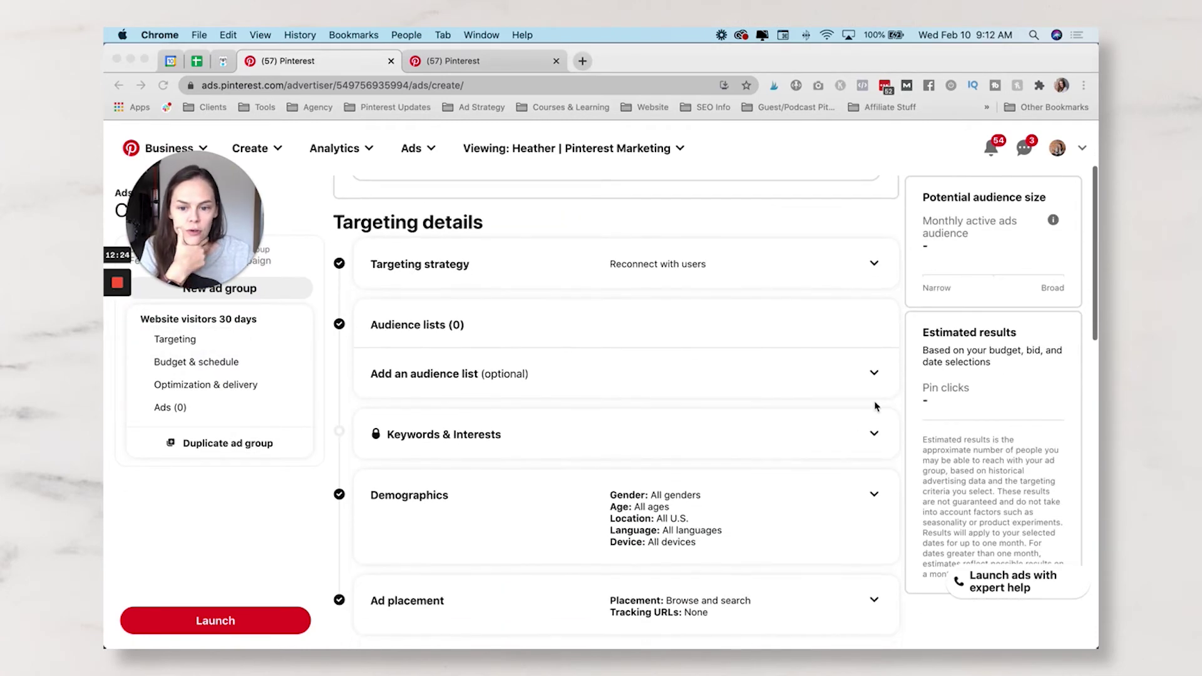
left_click(873, 373)
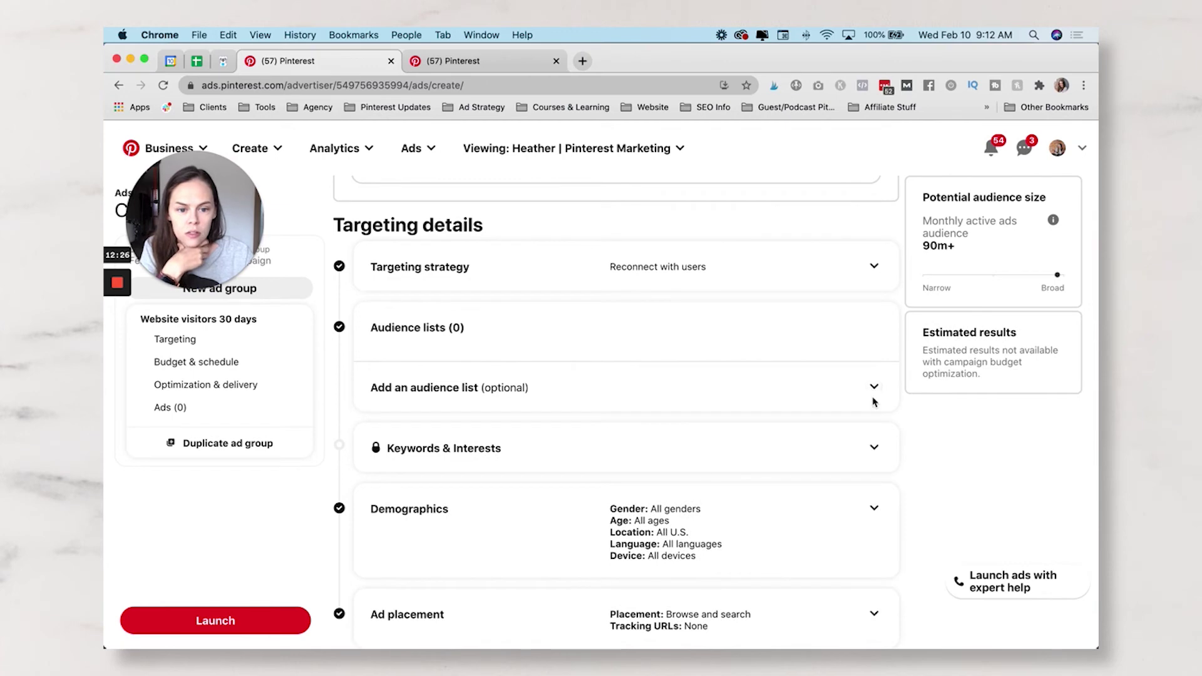
left_click(874, 386)
left_click(827, 483)
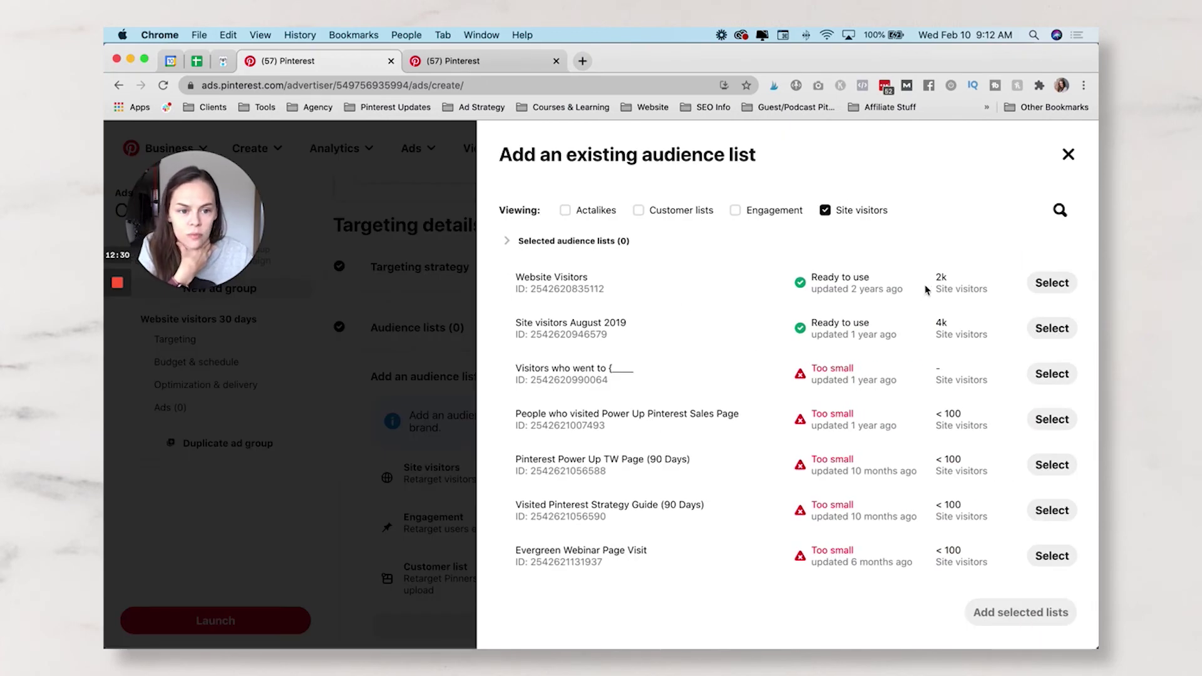
left_click(507, 241)
scroll(748, 371, "down", 3)
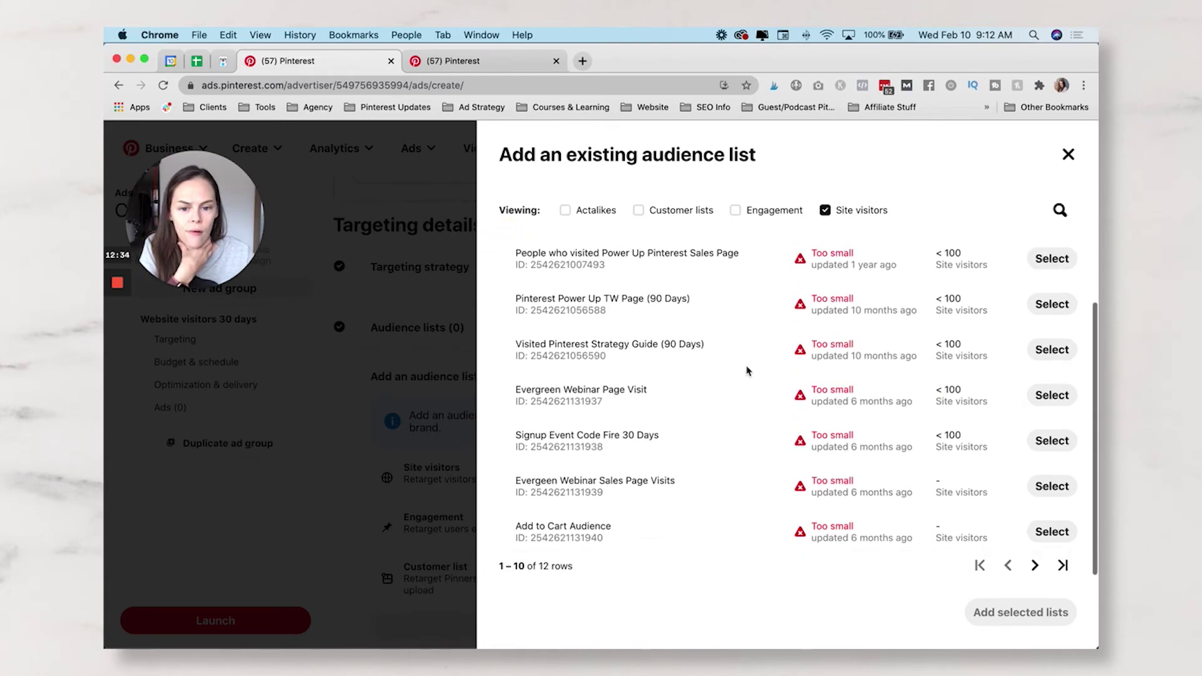
left_click(1035, 565)
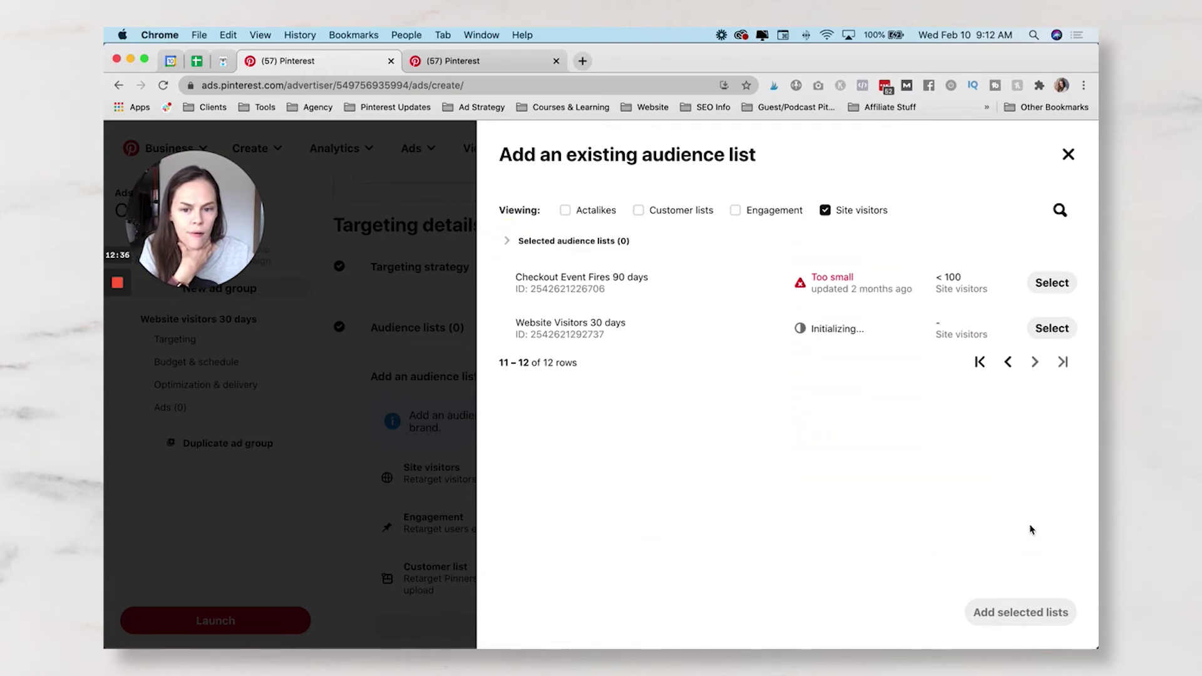
left_click(1052, 328)
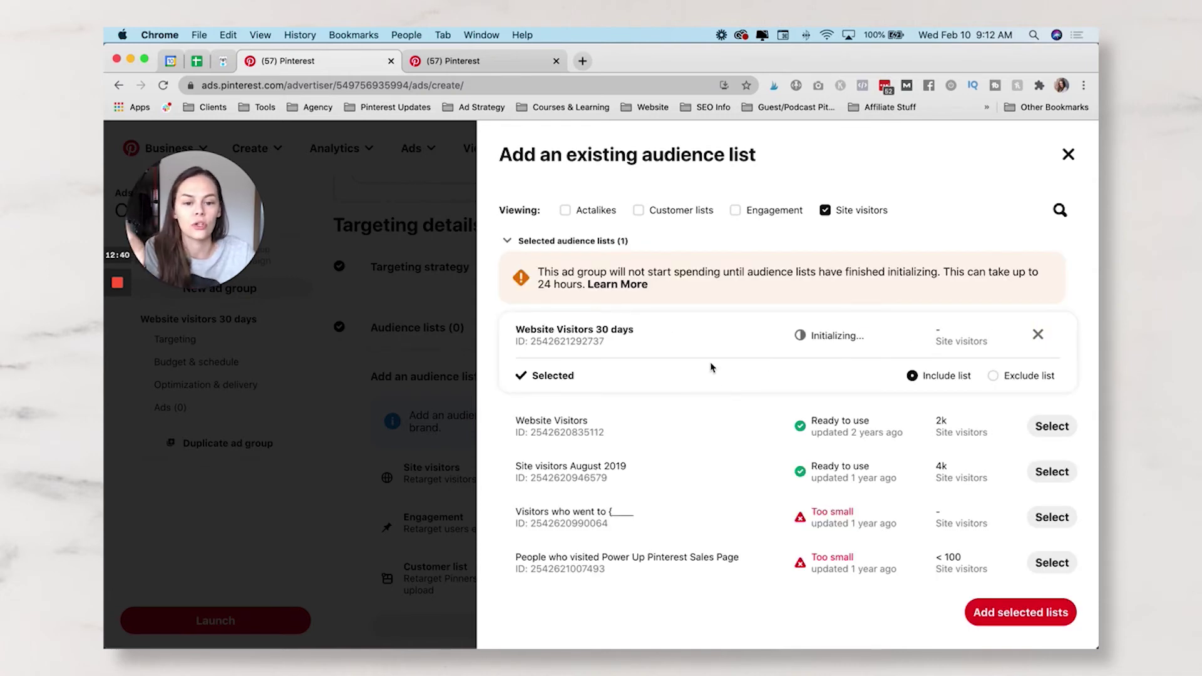
scroll(801, 452, "down", 1)
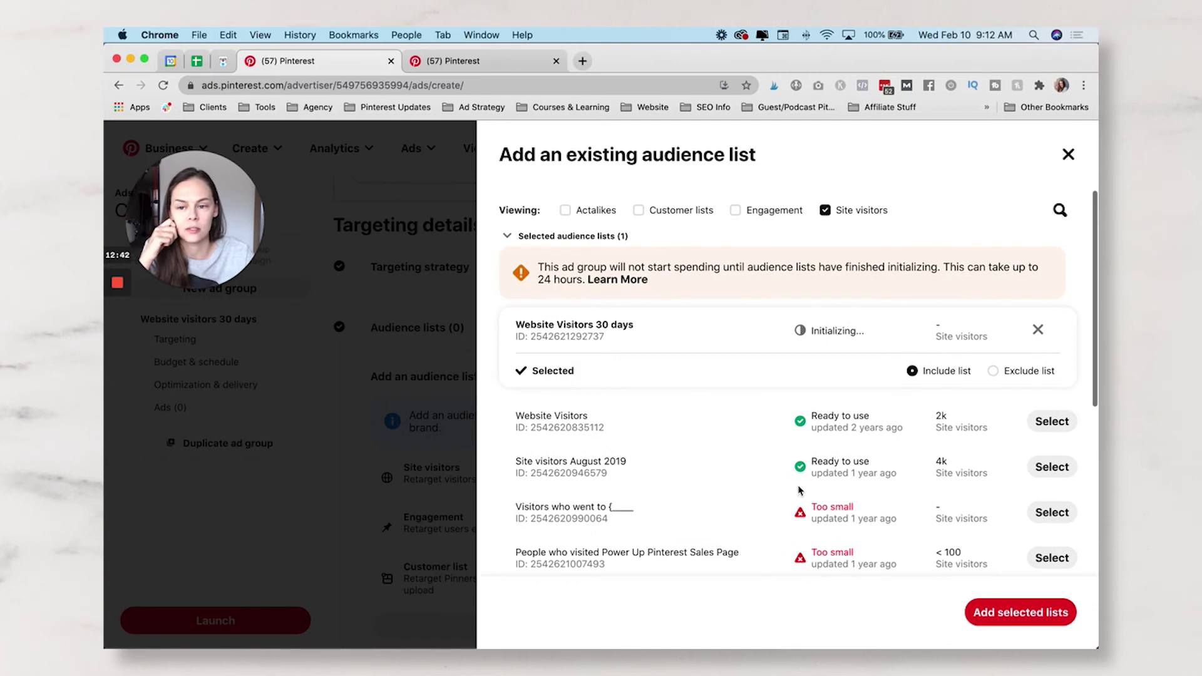
left_click(1004, 615)
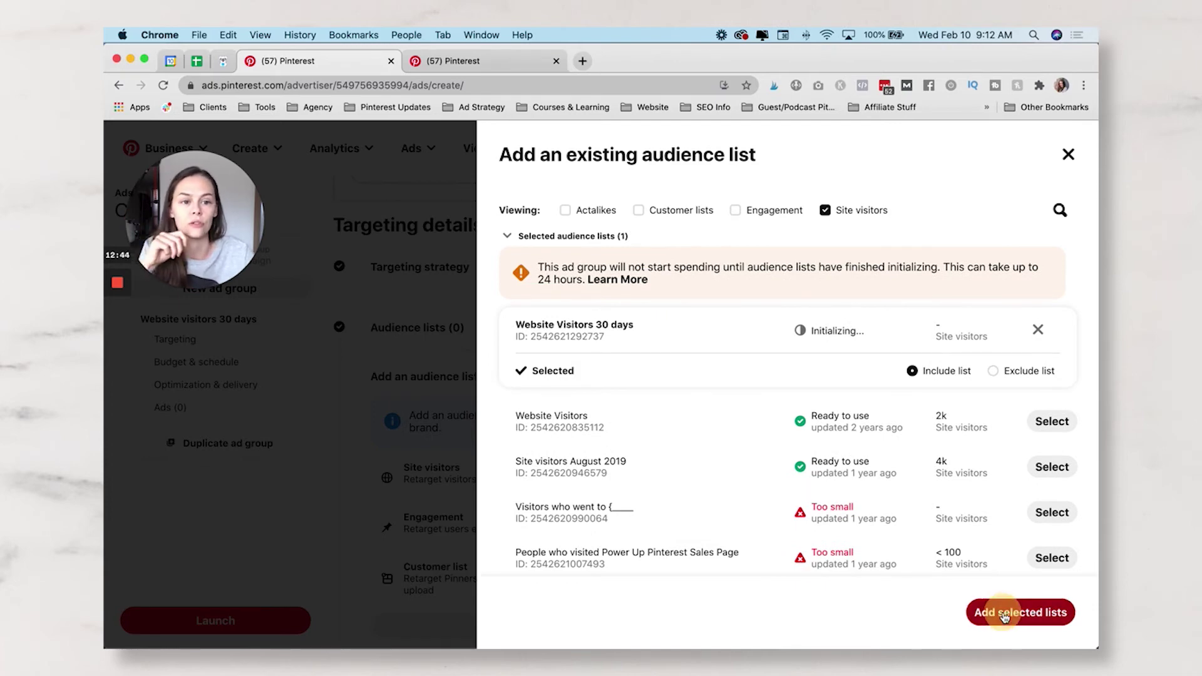
- Review the ad group's audience, demographics, ad placement, budget and schedule, and bidding settings
scroll(639, 451, "down", 2)
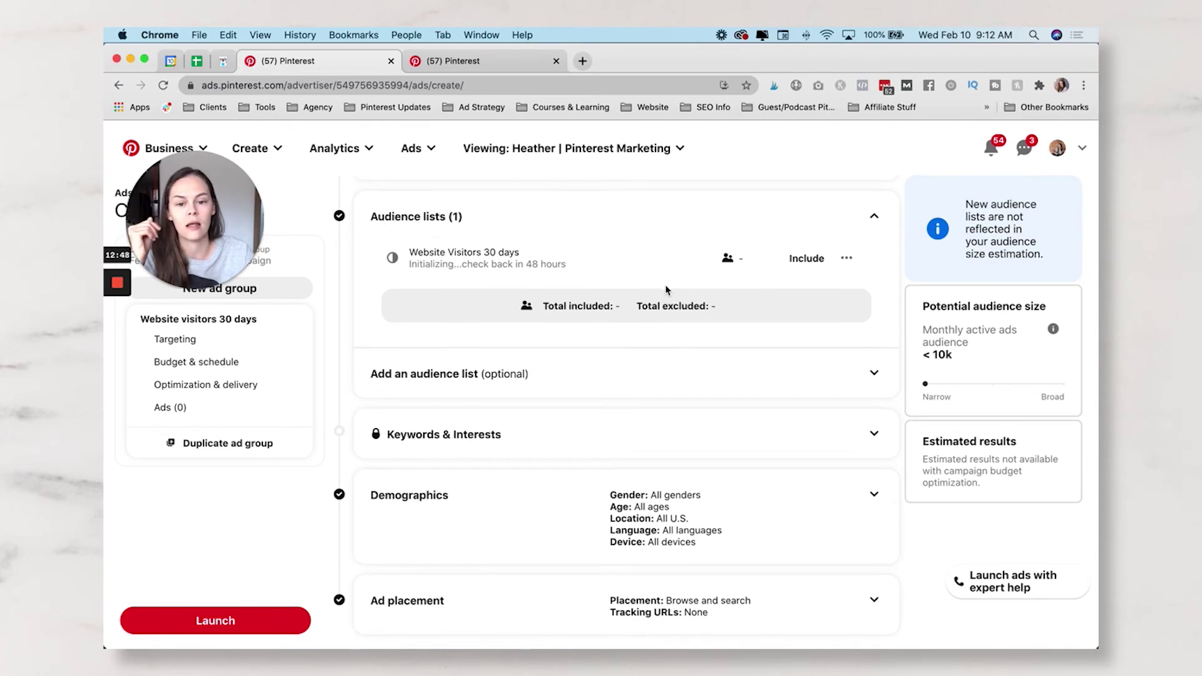
scroll(667, 289, "down", 3)
scroll(667, 290, "up", 1)
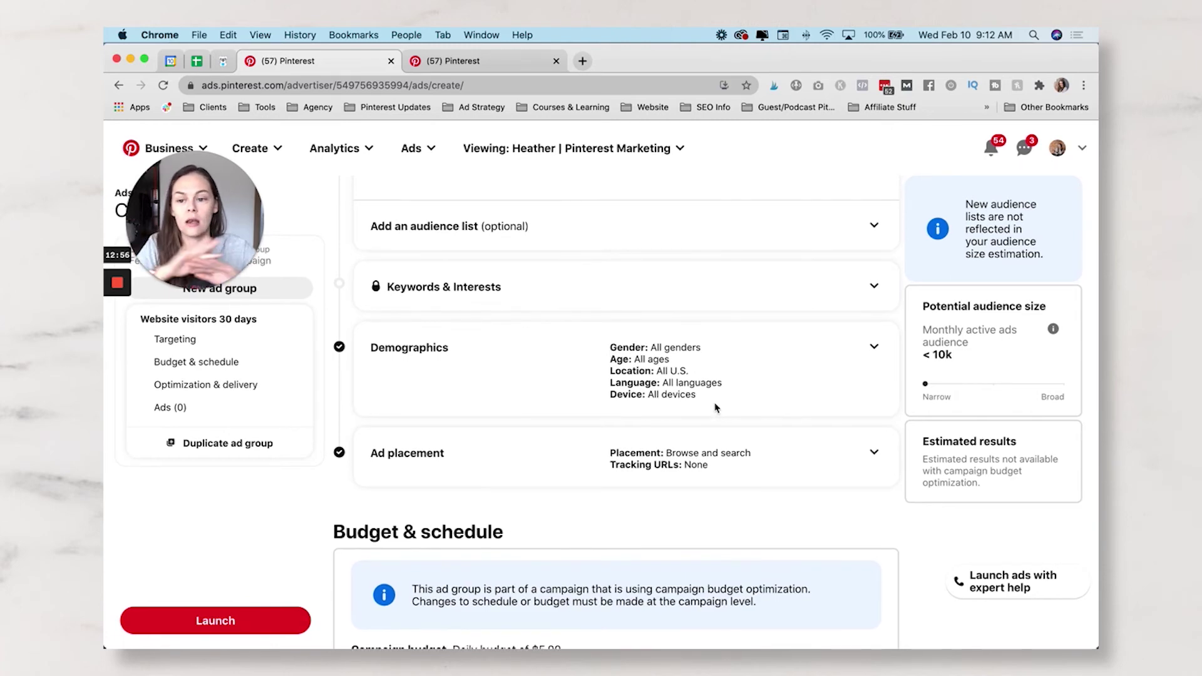
scroll(717, 408, "down", 7)
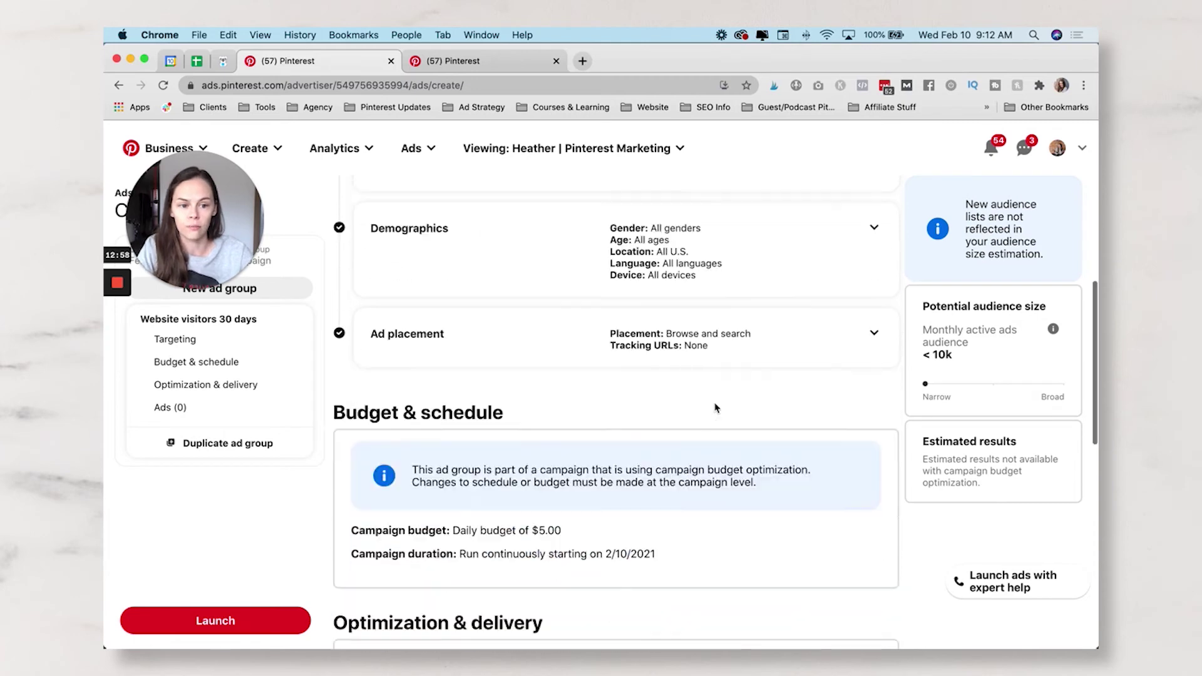
scroll(668, 396, "down", 2)
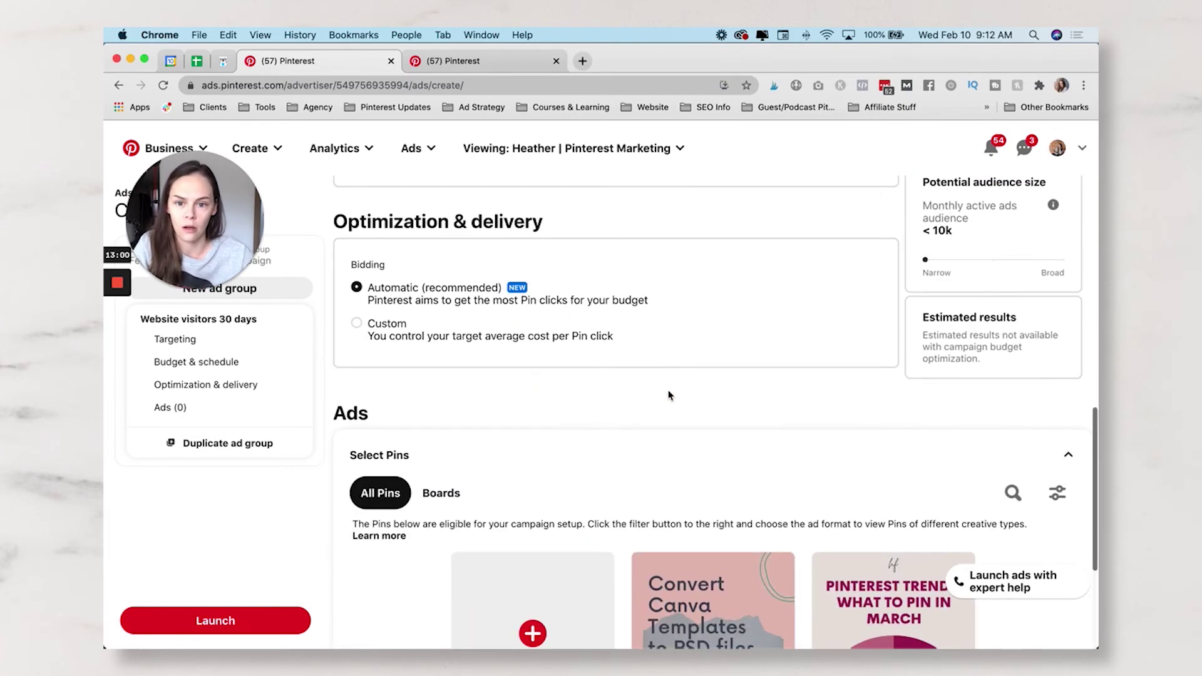
scroll(585, 265, "up", 3)
scroll(594, 273, "down", 3)
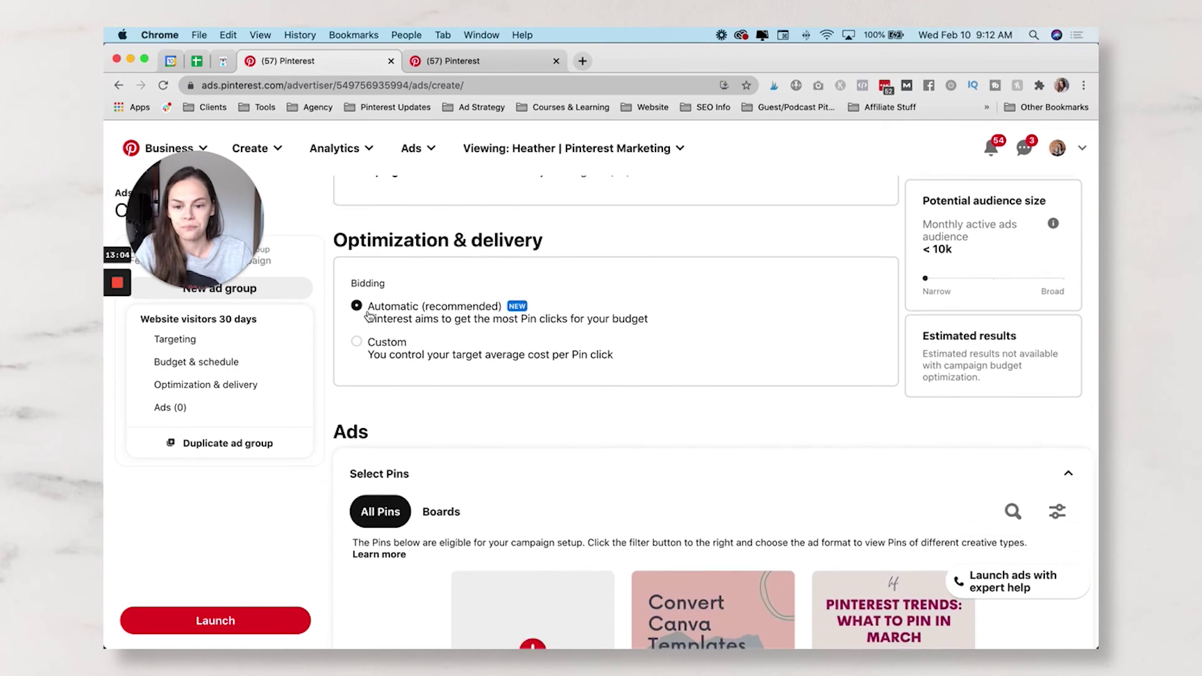
- Select the burgundy "5 Pillars to a Profitable Organic Pinterest Marketing Strategy" Pin as the ad for the ad group
scroll(633, 317, "down", 2)
scroll(565, 323, "down", 2)
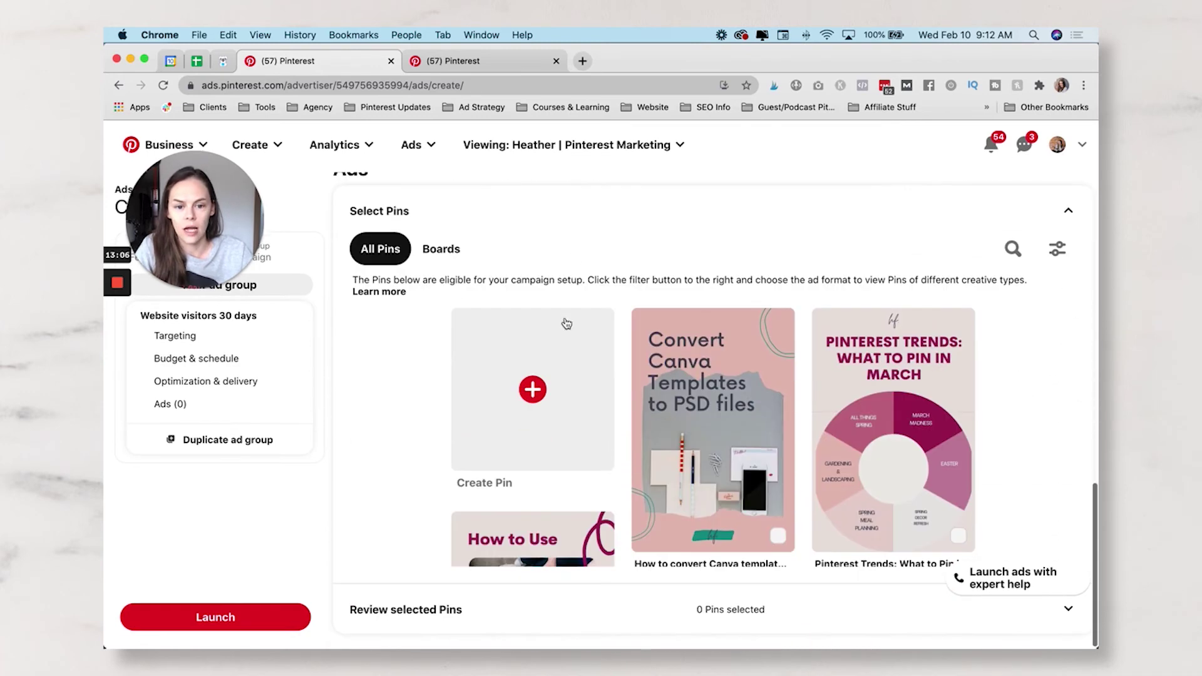
left_click(413, 611)
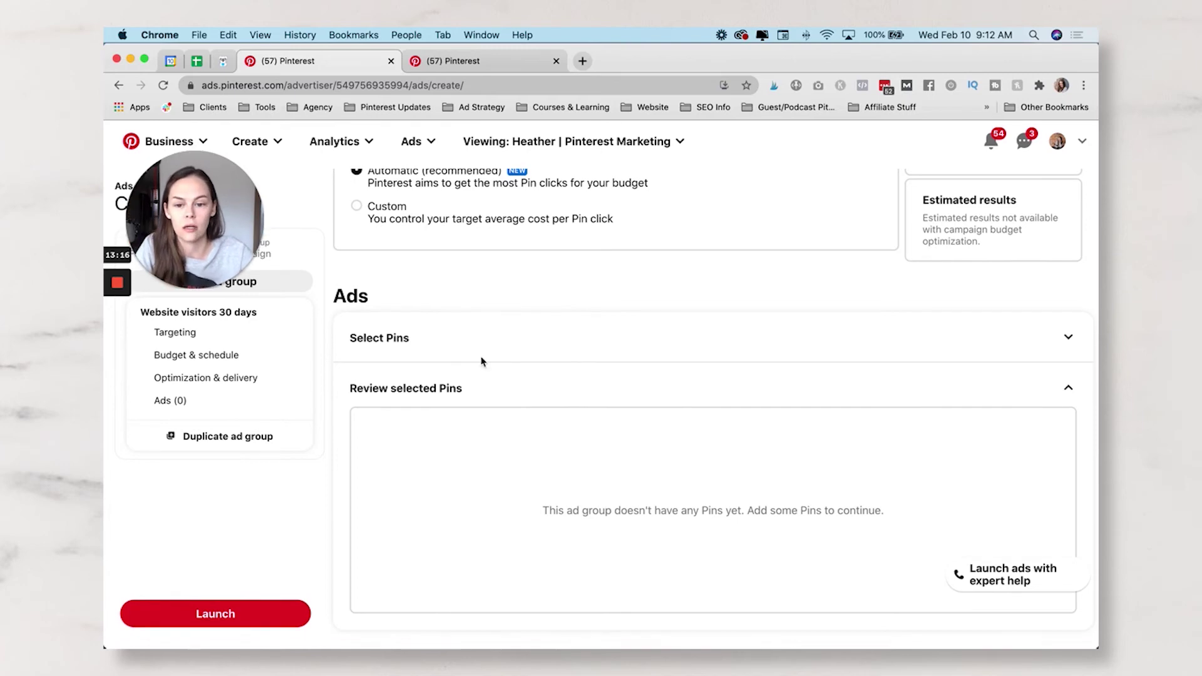
left_click(424, 344)
scroll(617, 314, "down", 1)
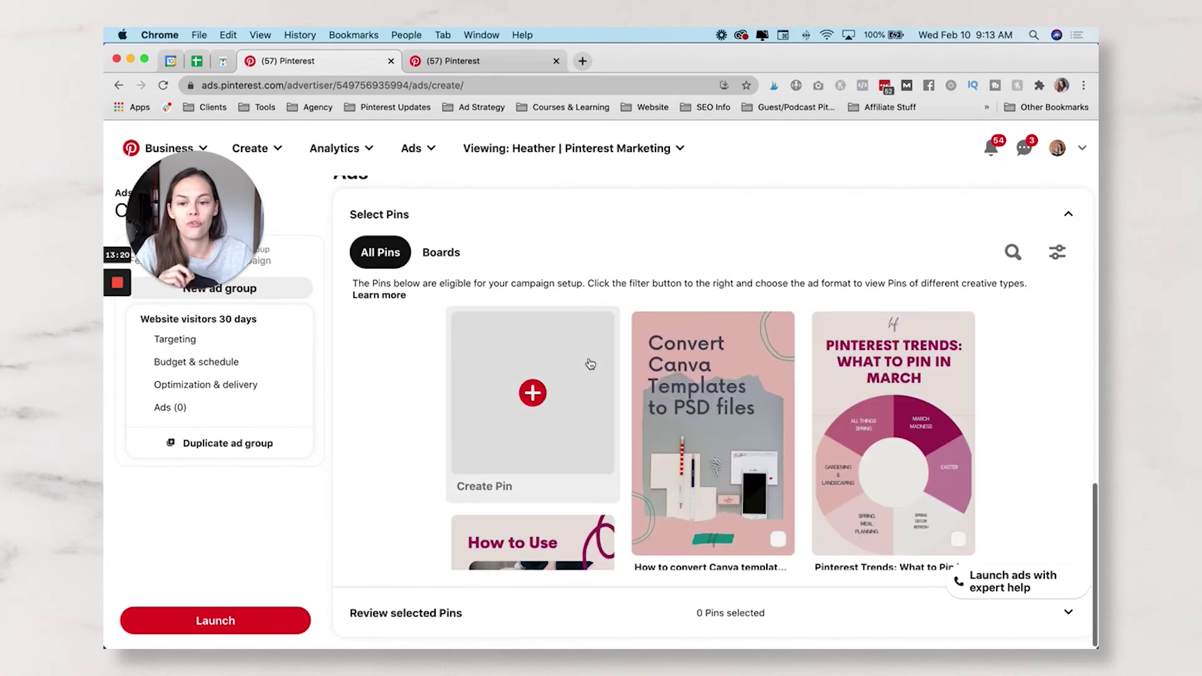
scroll(776, 375, "down", 7)
scroll(781, 392, "down", 3)
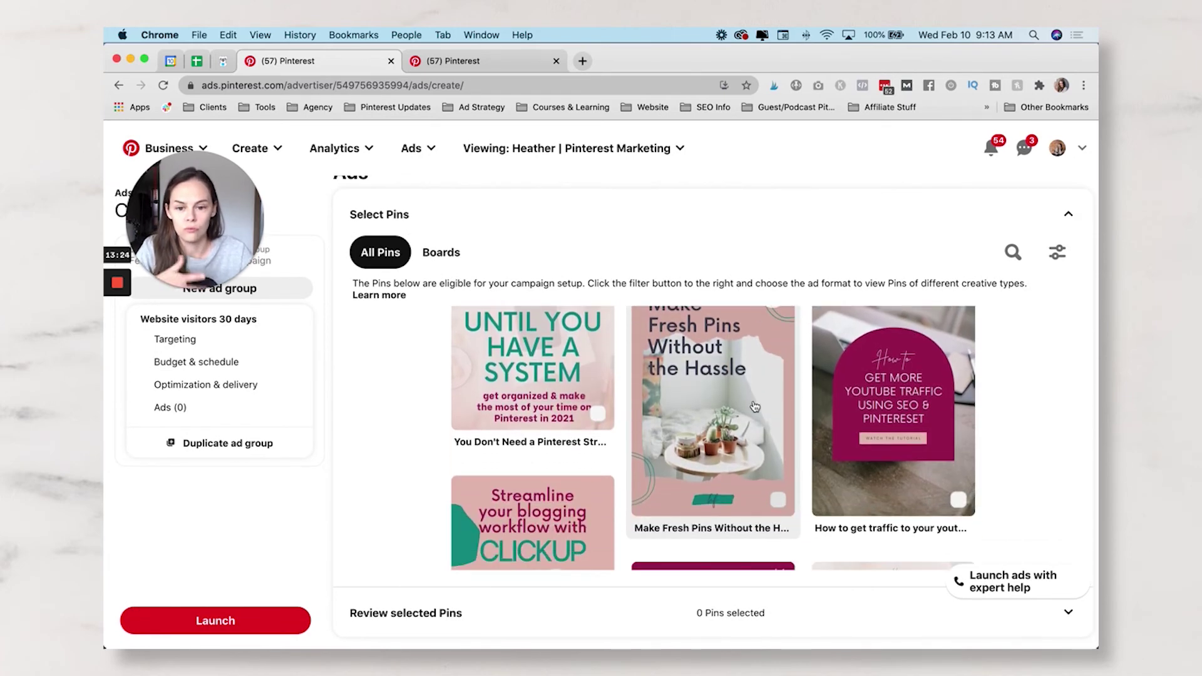
scroll(767, 402, "down", 5)
scroll(754, 406, "down", 6)
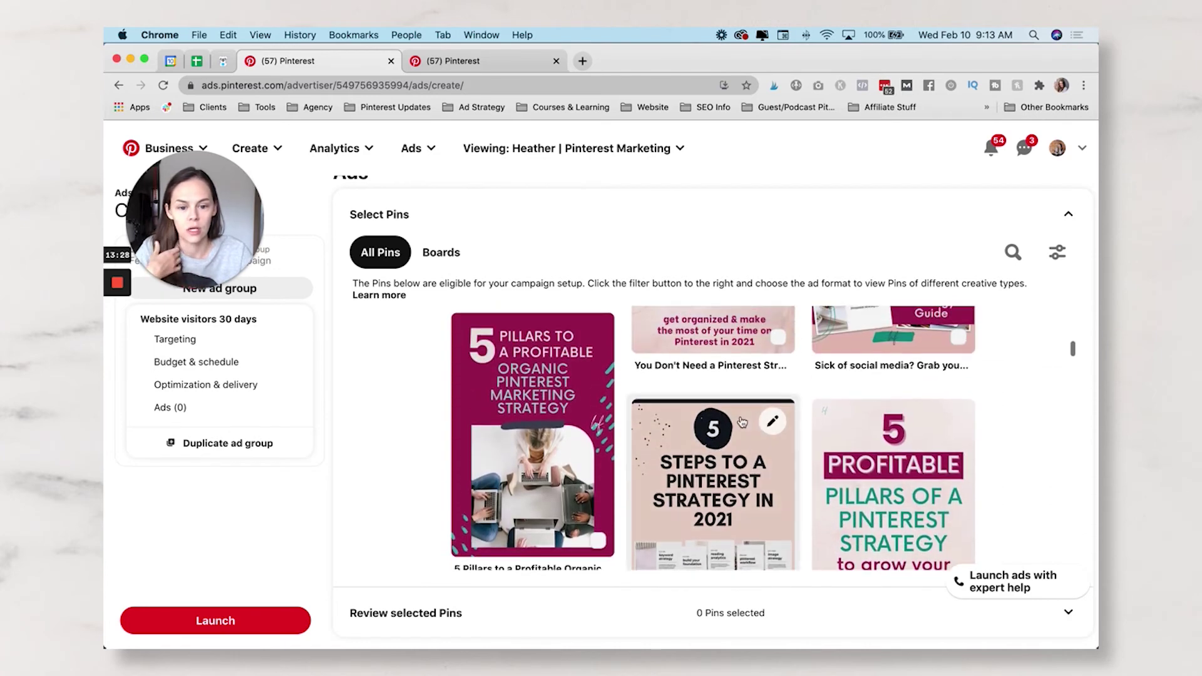
left_click(534, 379)
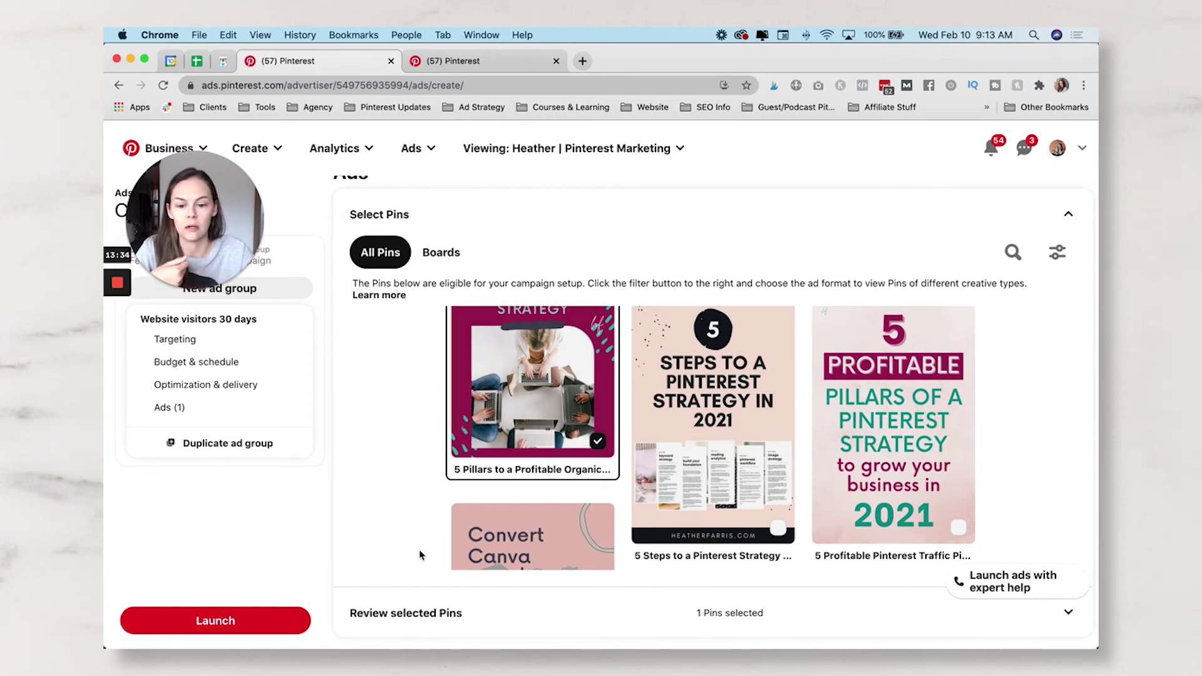
- Review the selected Pin's ad name, destination URL and ad tracking URL options
left_click(433, 620)
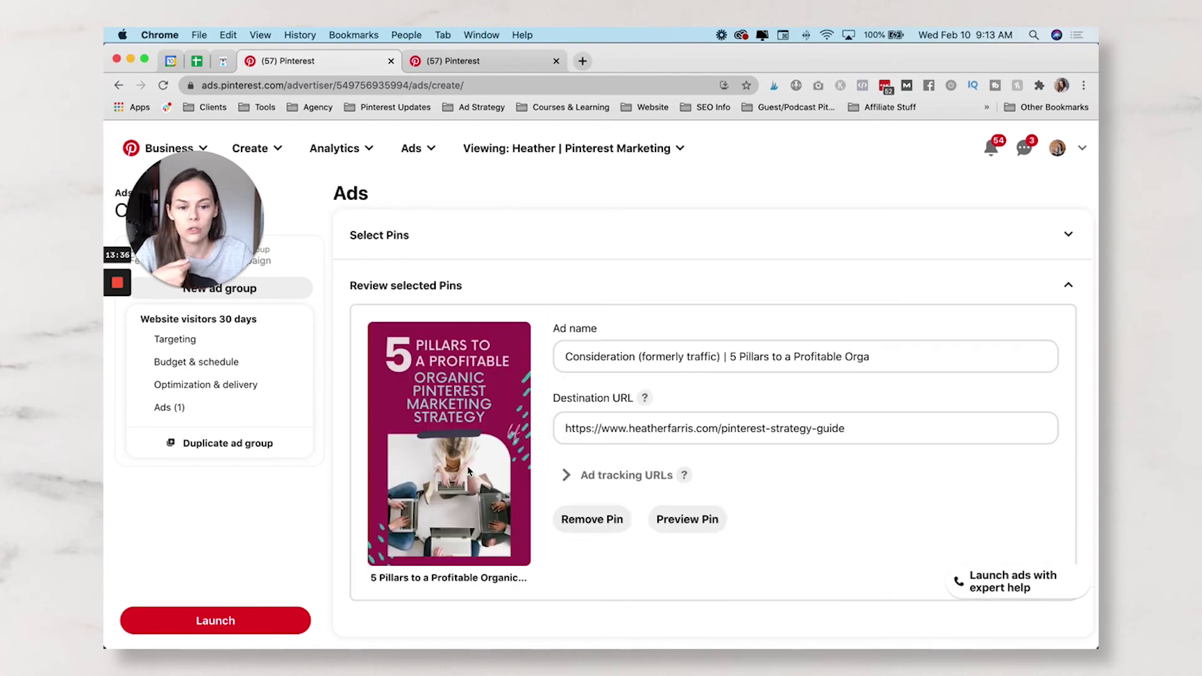
left_click(778, 428)
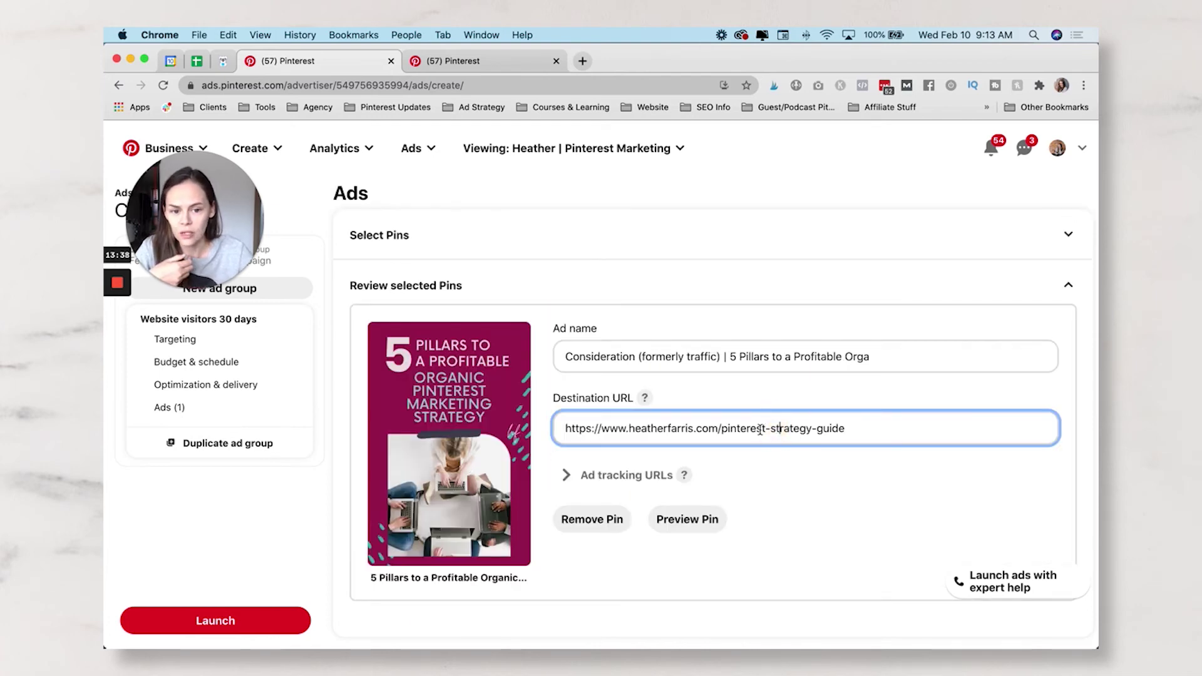
left_click(849, 470)
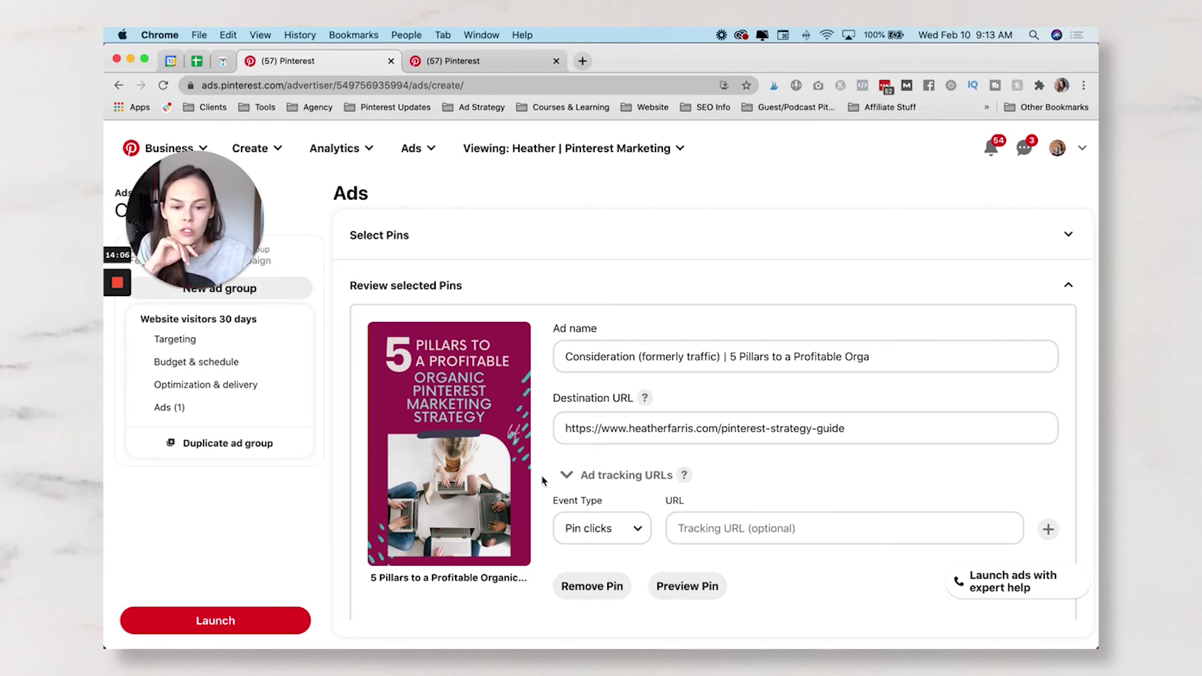
left_click(566, 474)
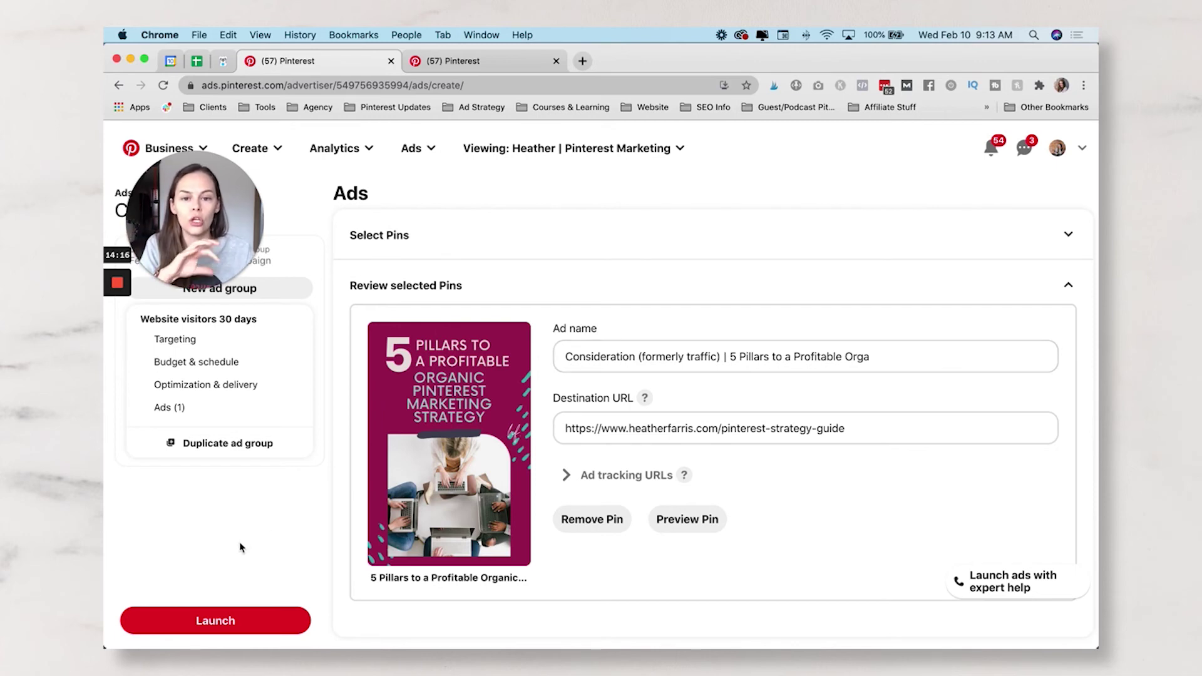
- Launch the retargeting campaign
left_click(268, 615)
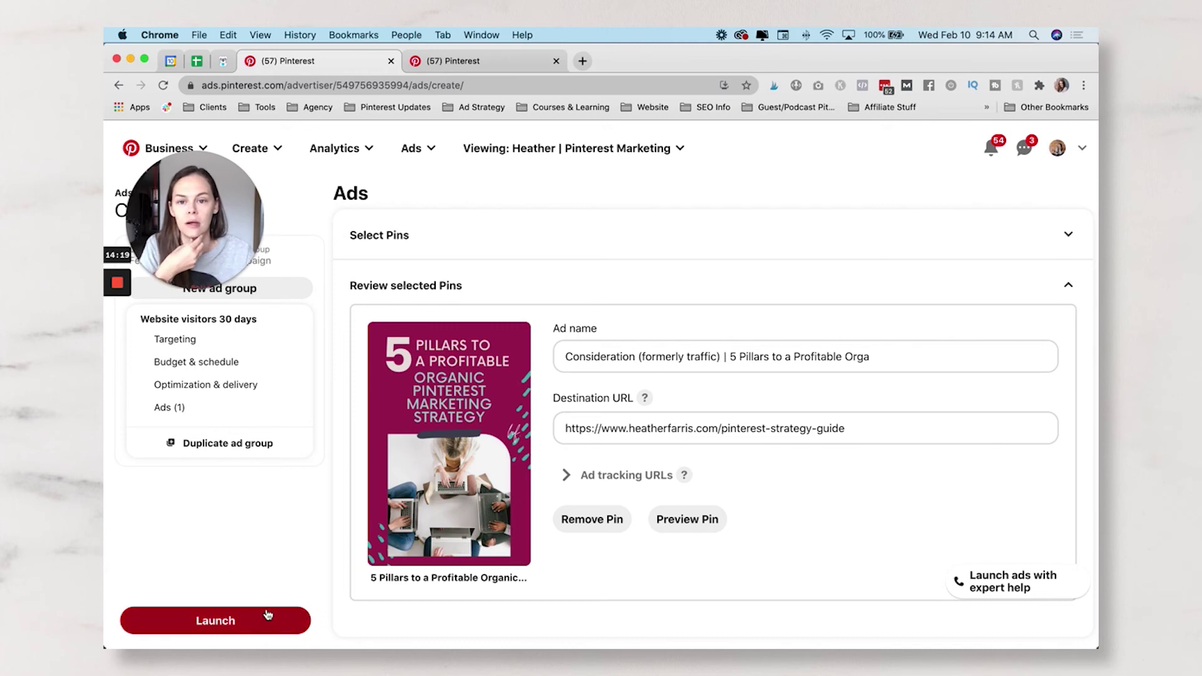
left_click(221, 624)
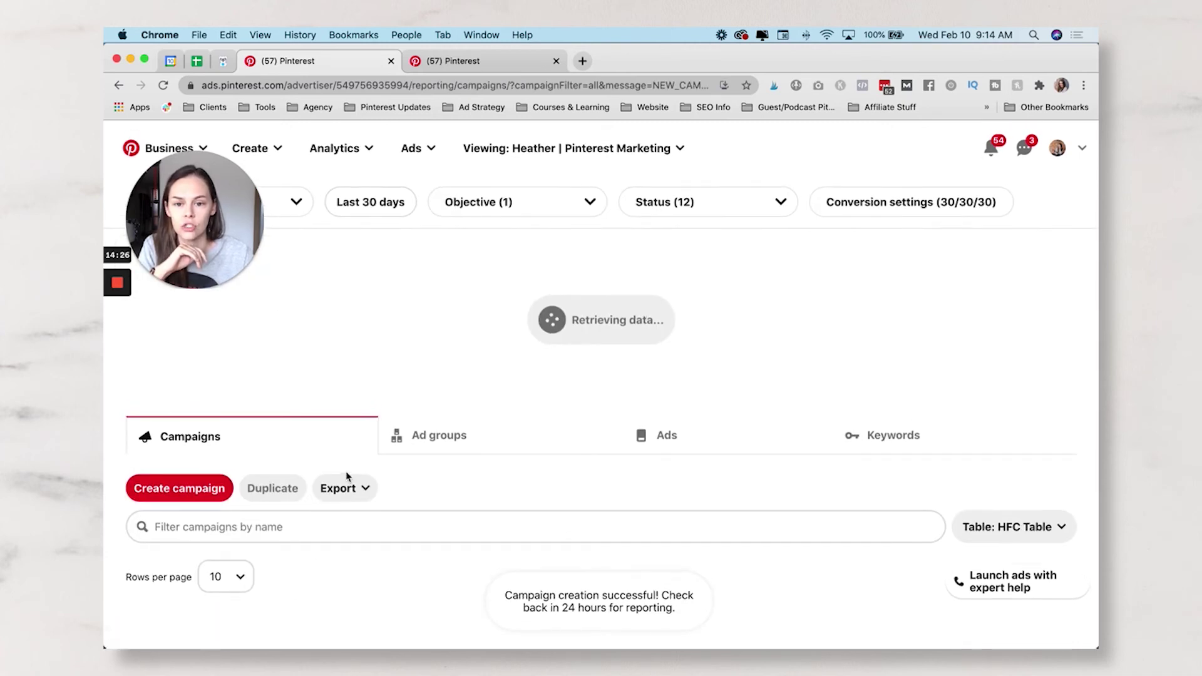
- Set the campaign report's date range to the last 7 days
left_click(652, 213)
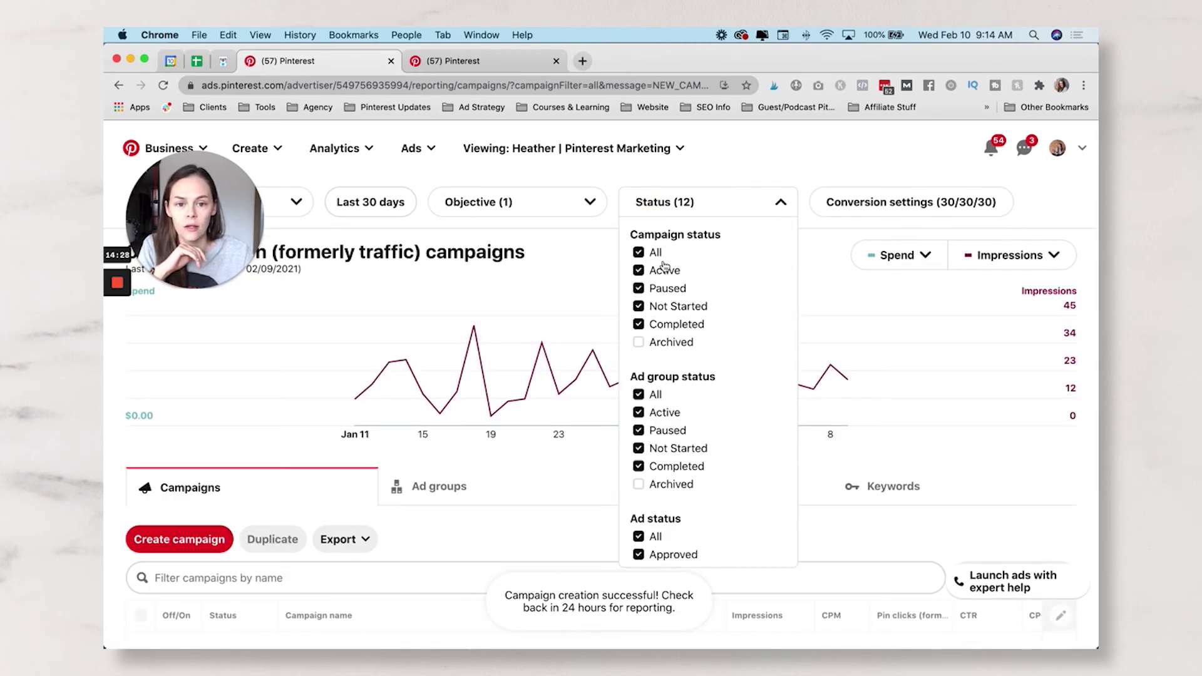
left_click(560, 277)
scroll(551, 313, "down", 6)
scroll(554, 372, "up", 2)
left_click(385, 202)
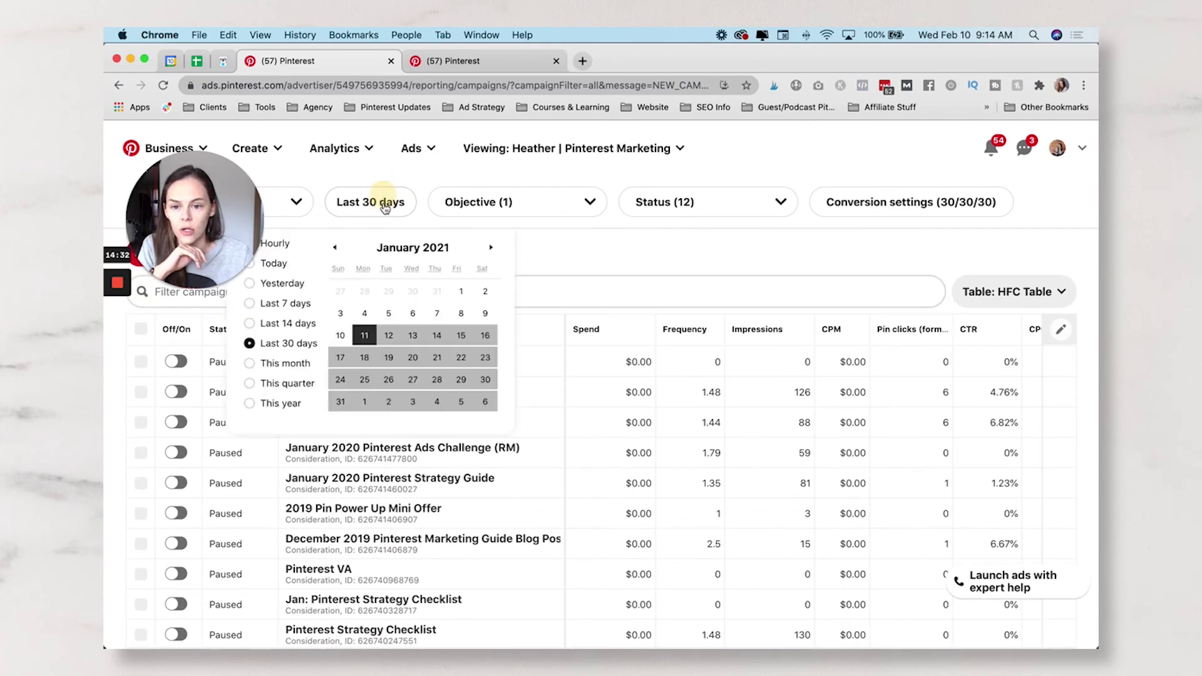
left_click(283, 303)
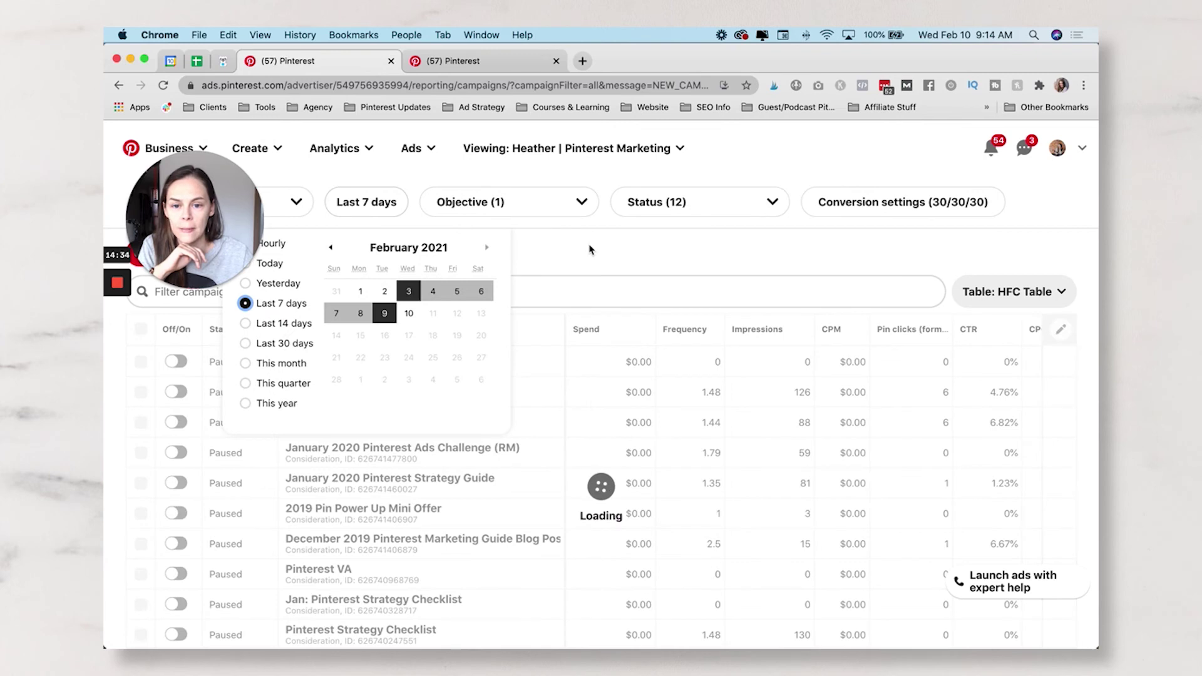
- Include Conversions campaigns alongside Consideration campaigns in the report's objective filter
left_click(550, 201)
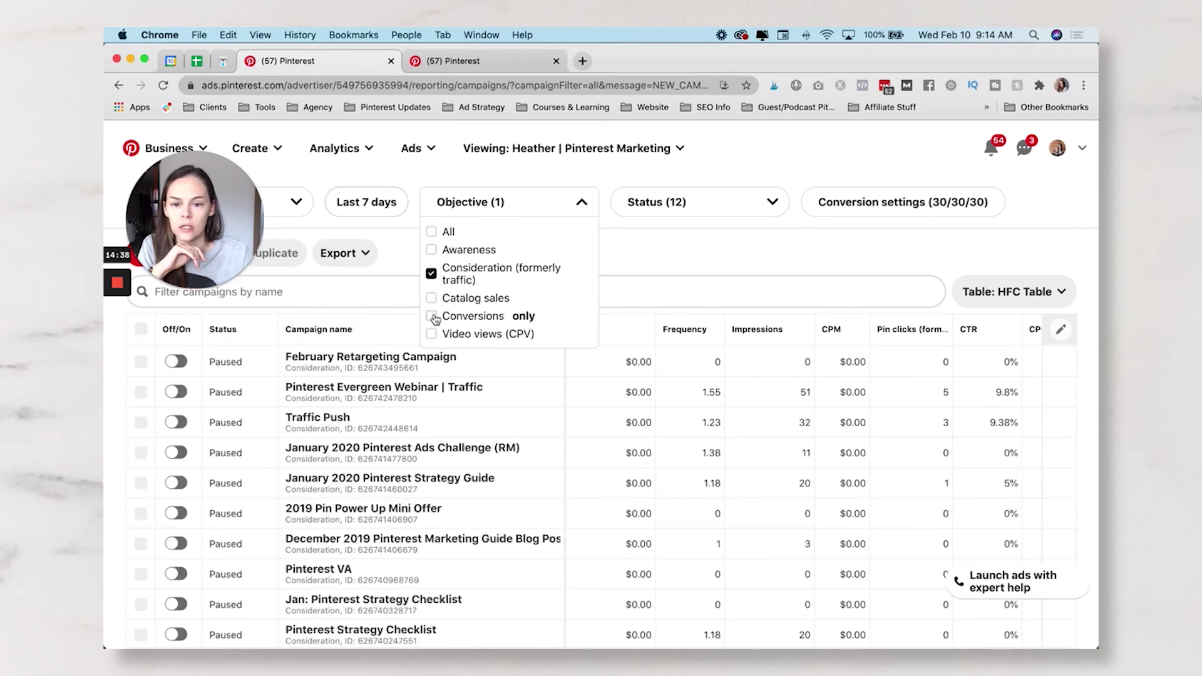
left_click(432, 317)
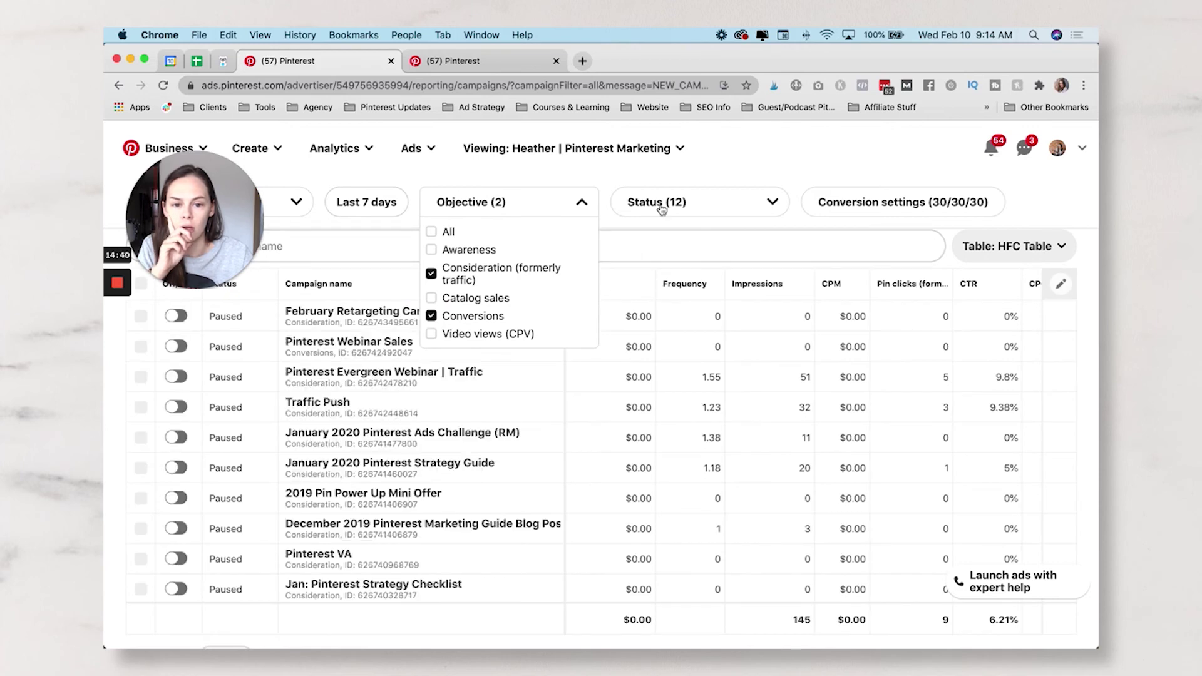
left_click(679, 177)
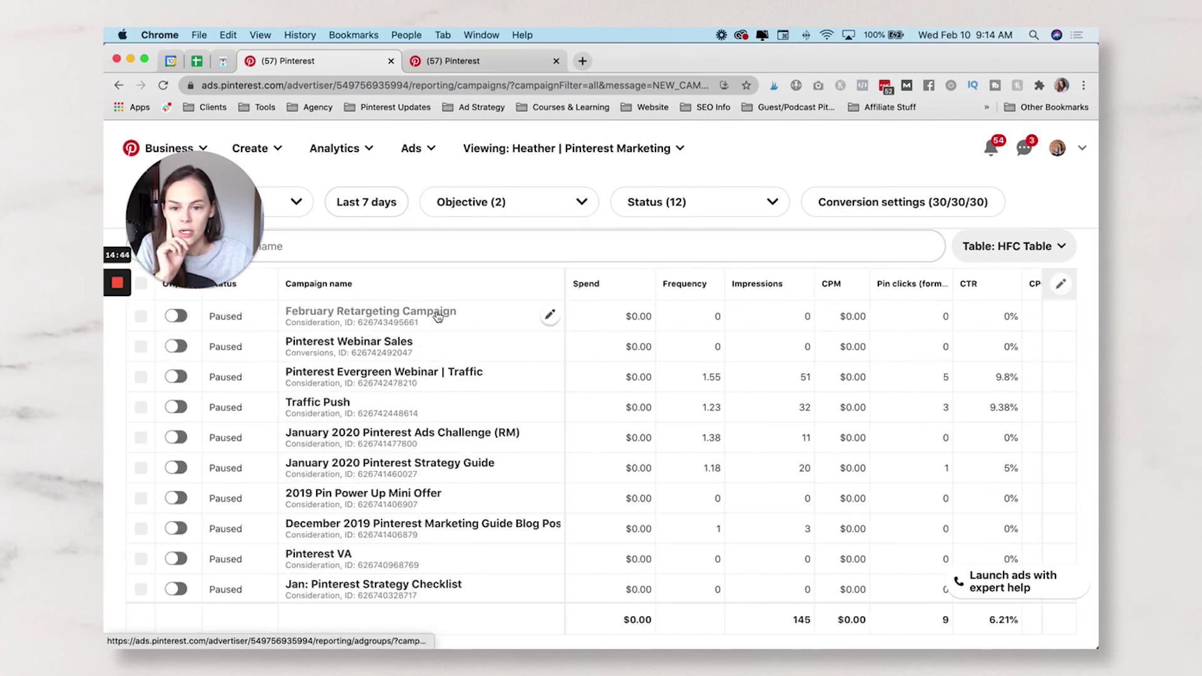
- Exclude Not Started campaigns from the report's campaign status filter
scroll(443, 470, "down", 1)
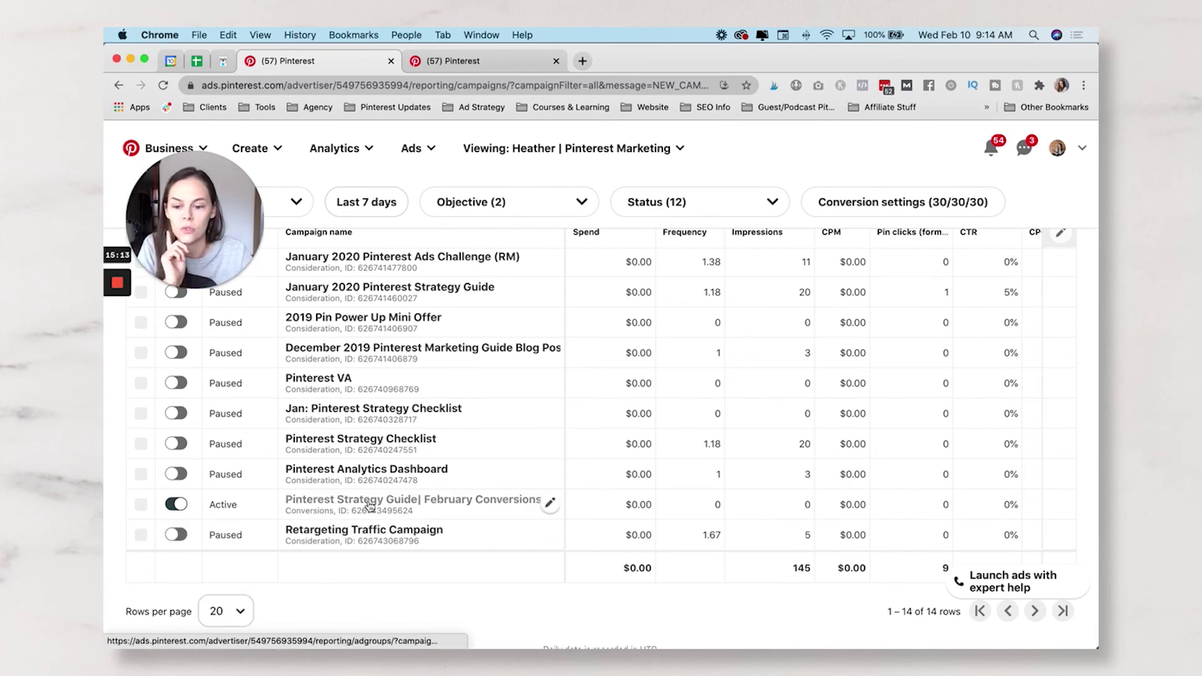
left_click(647, 203)
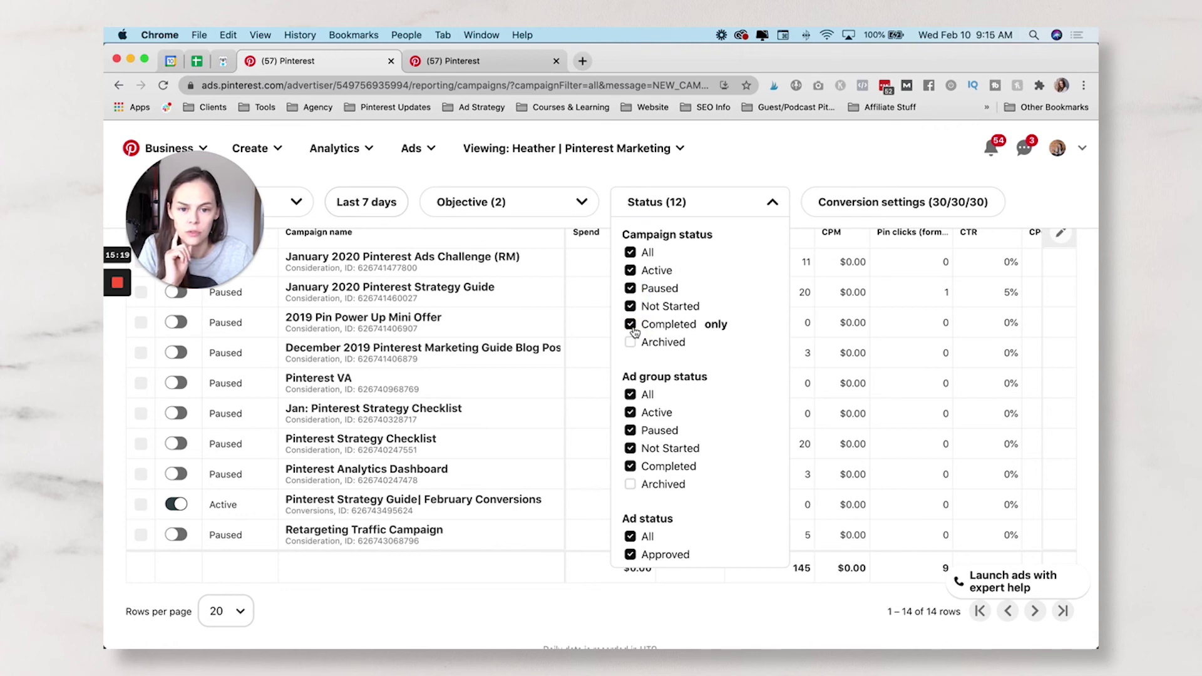
left_click(630, 306)
- Open the "Pinterest Strategy Guide| February Conversions" campaign and review its ads and their Pin images
left_click(538, 612)
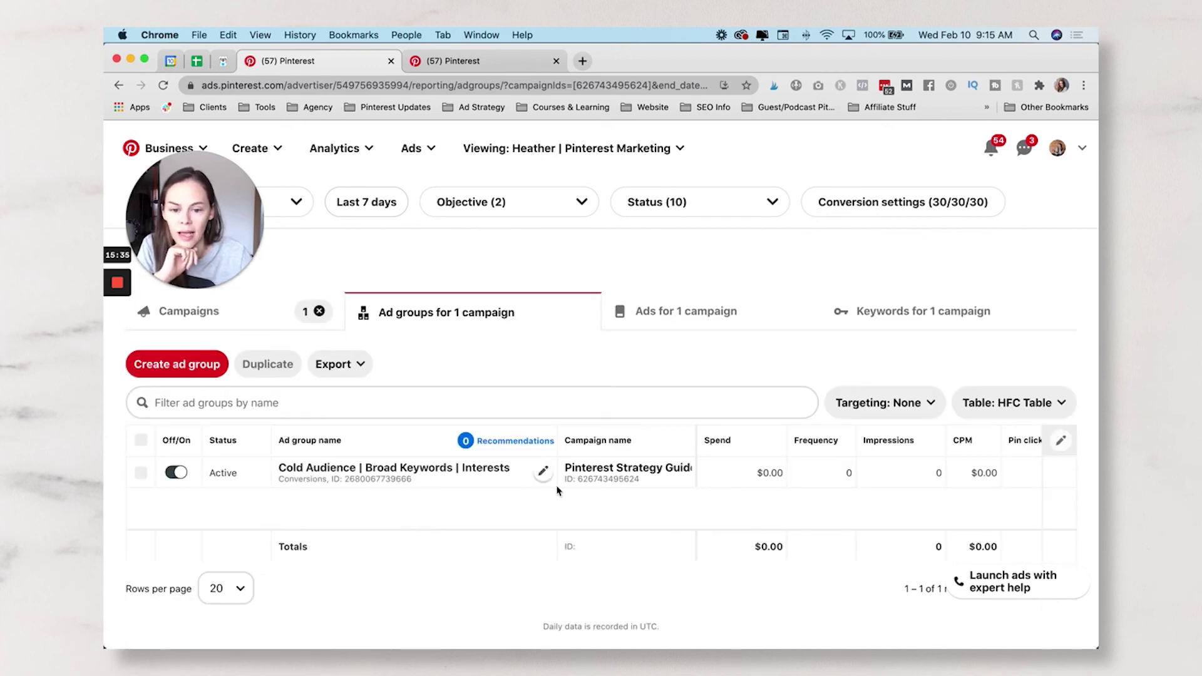
left_click(693, 311)
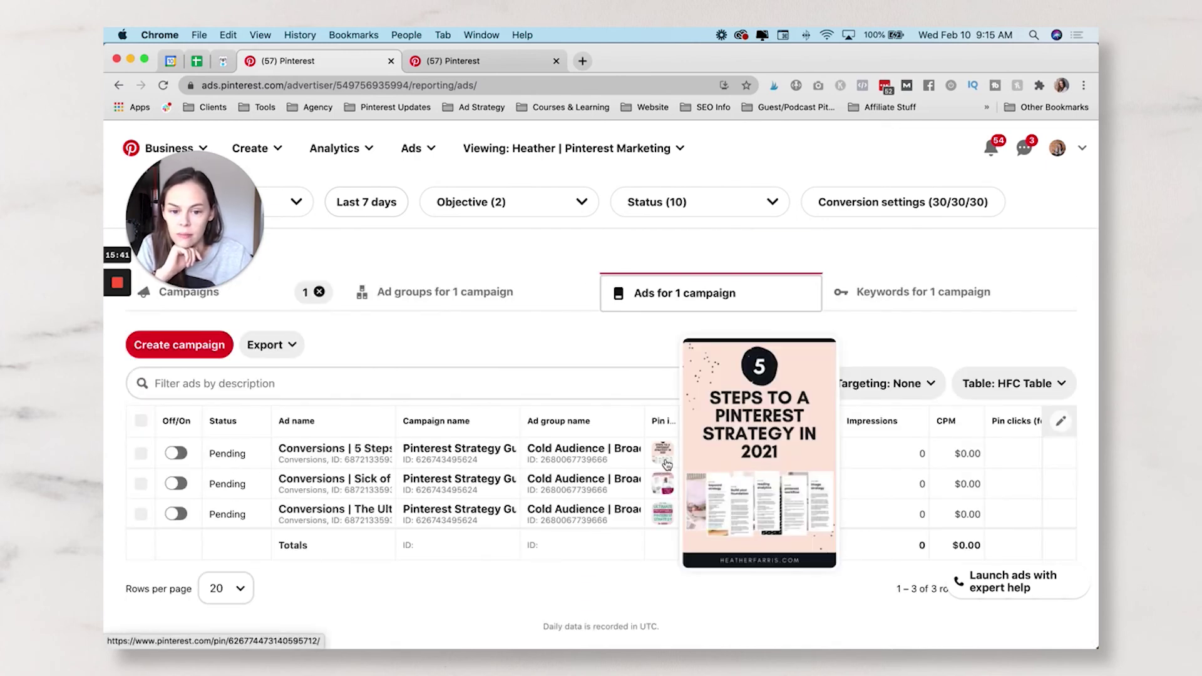
mouse_move(661, 520)
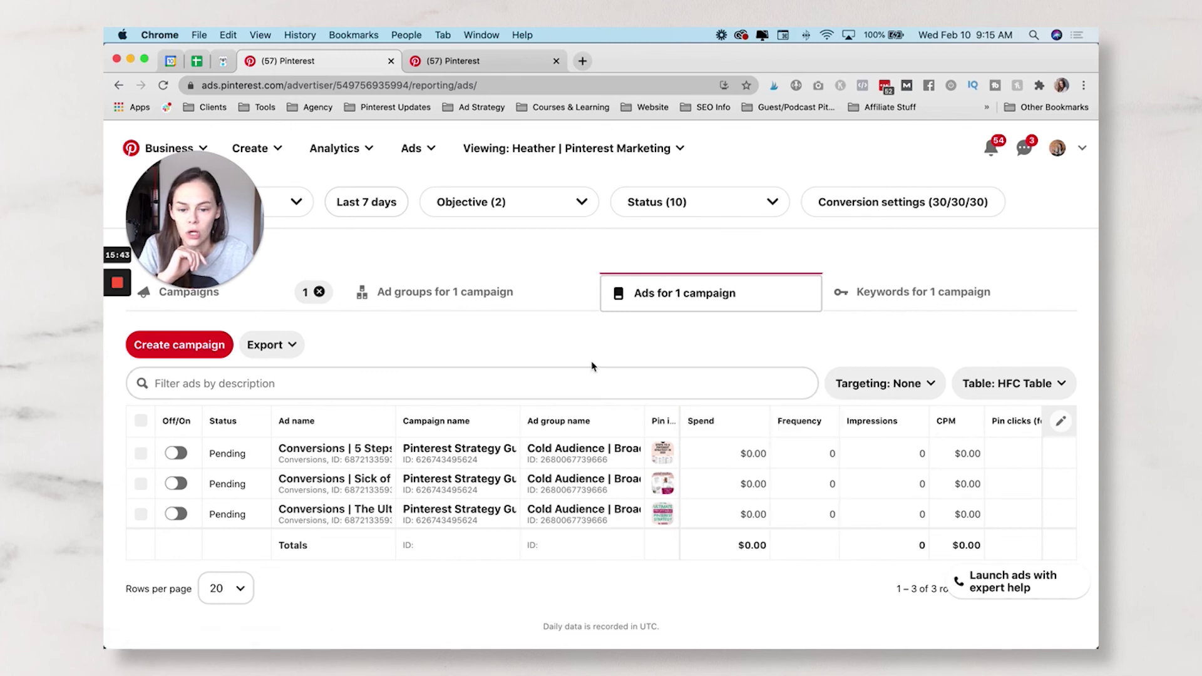